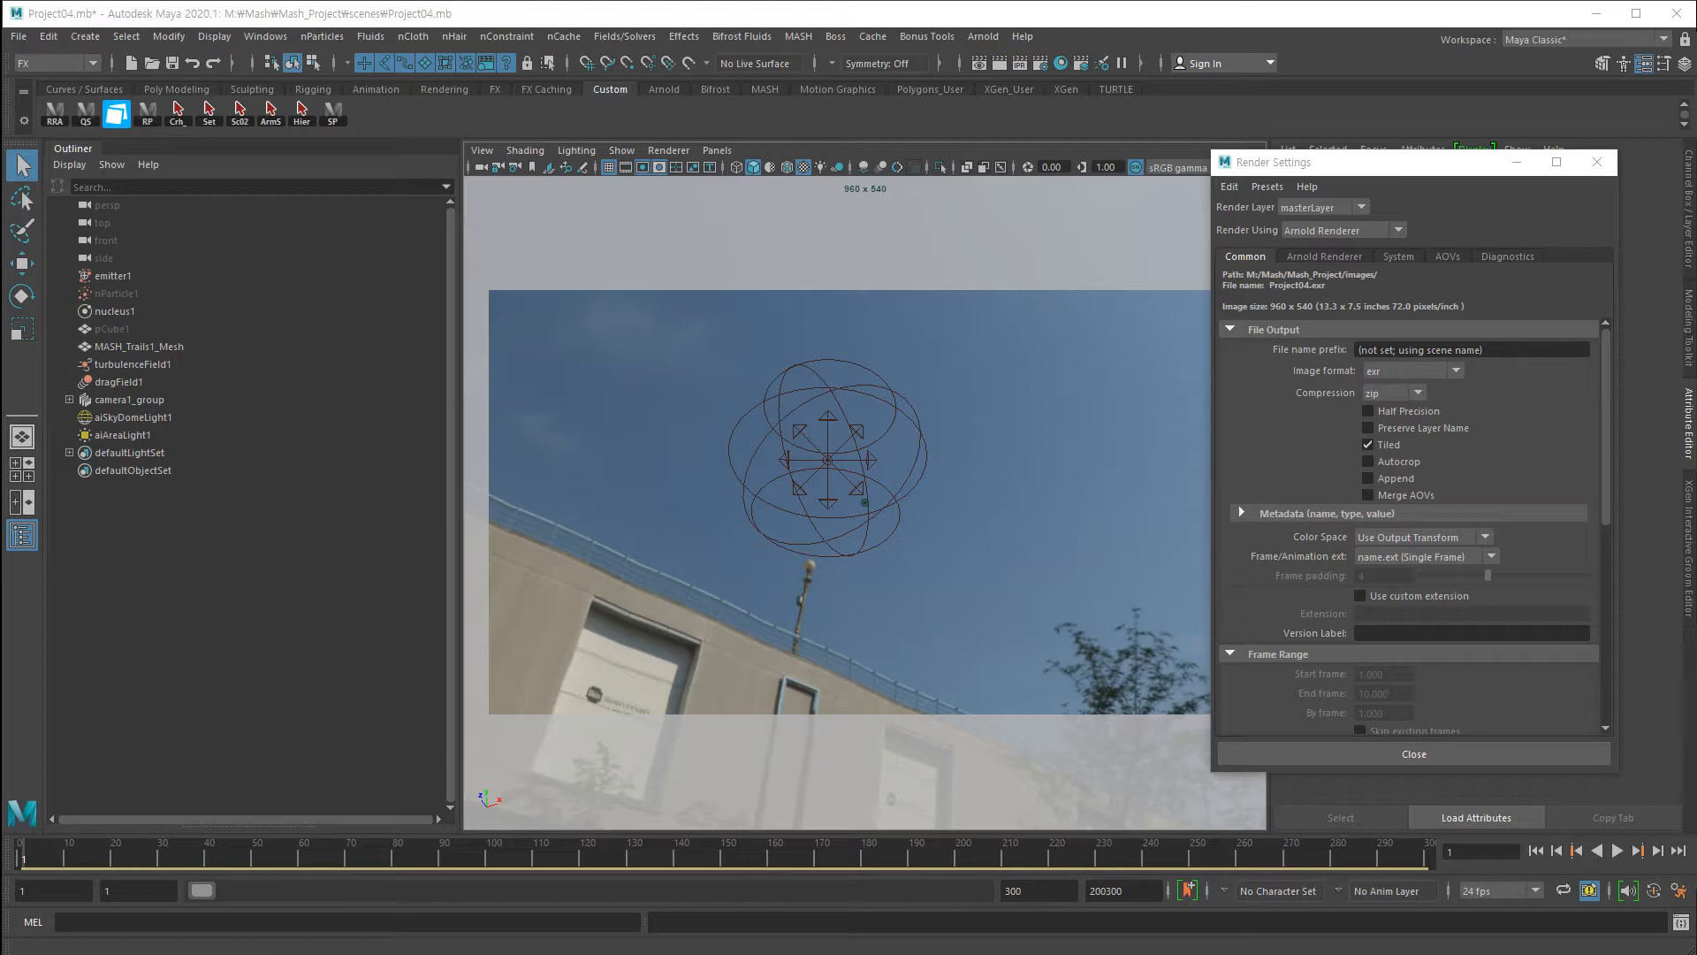
Switch to the browser and look over the boards on the ANIVFX home page.
key("alt+Tab")
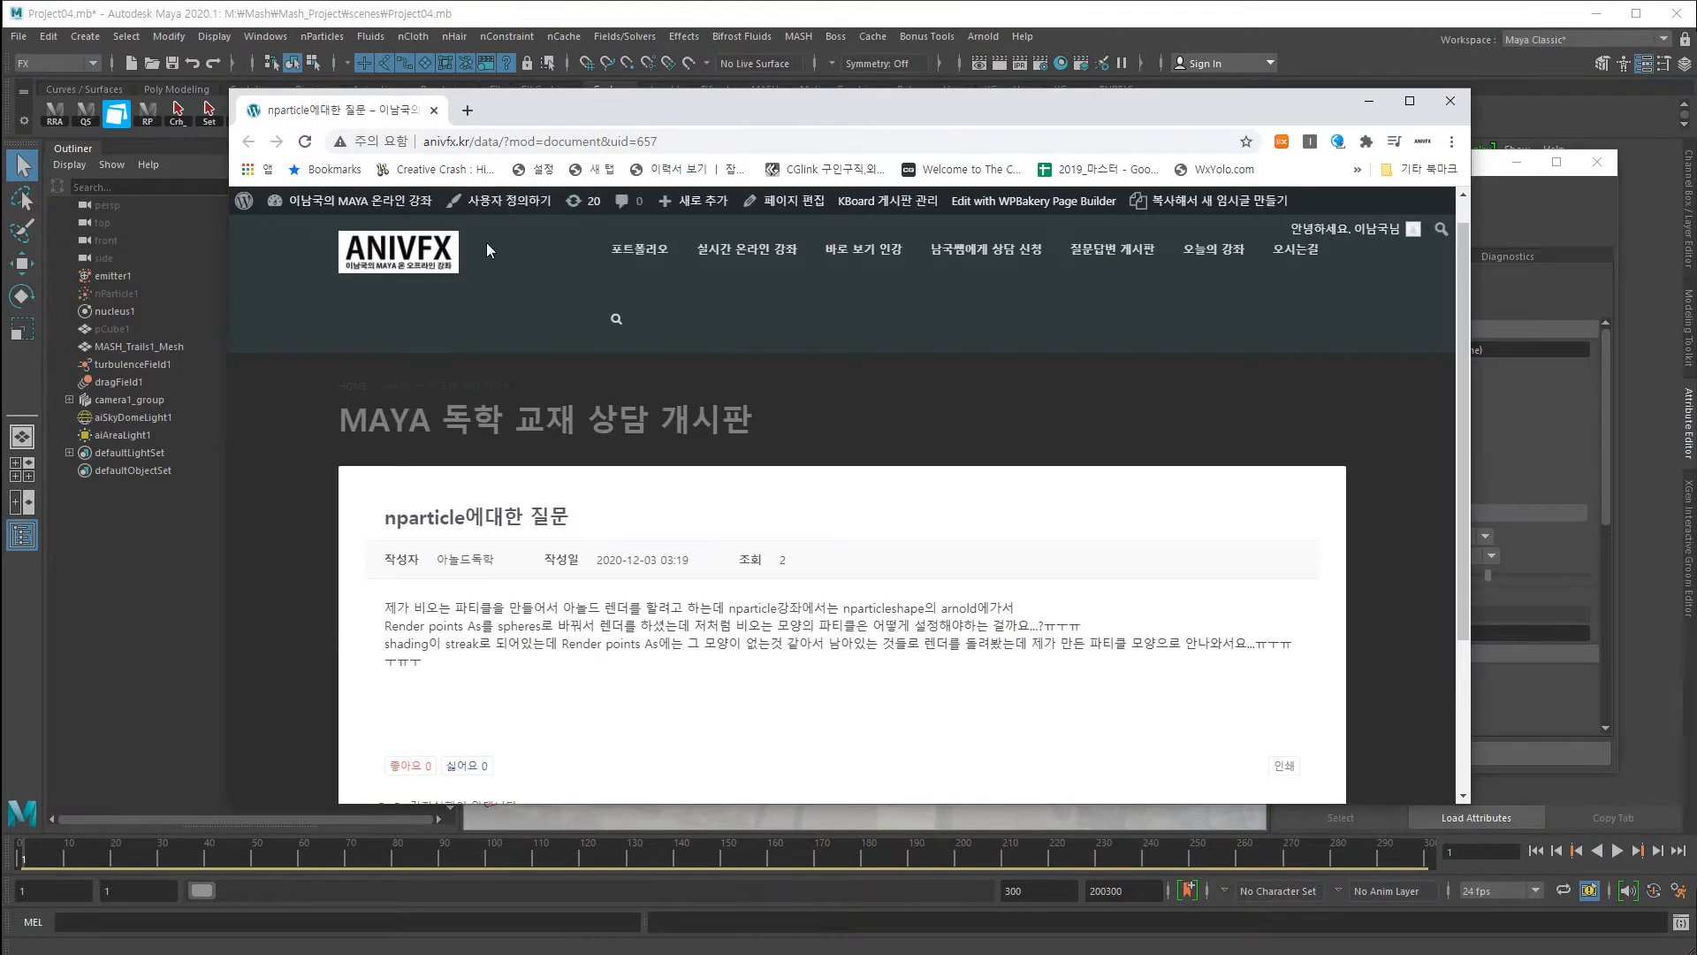
left_click(399, 264)
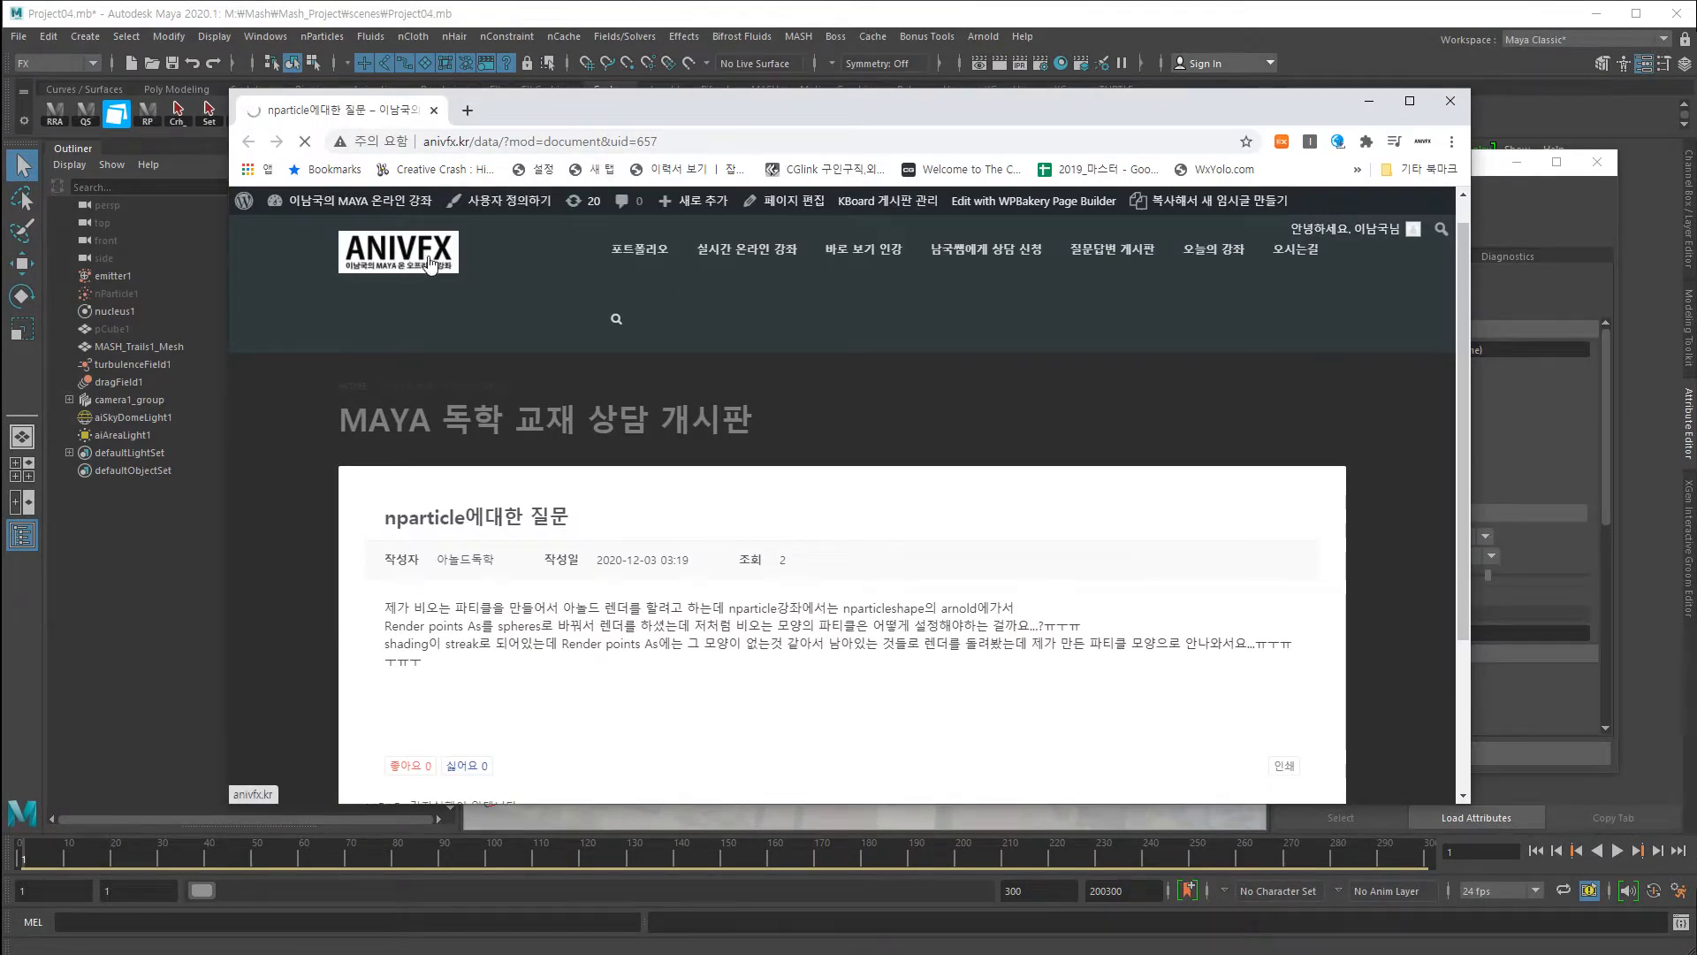
scroll(909, 575, "down", 4)
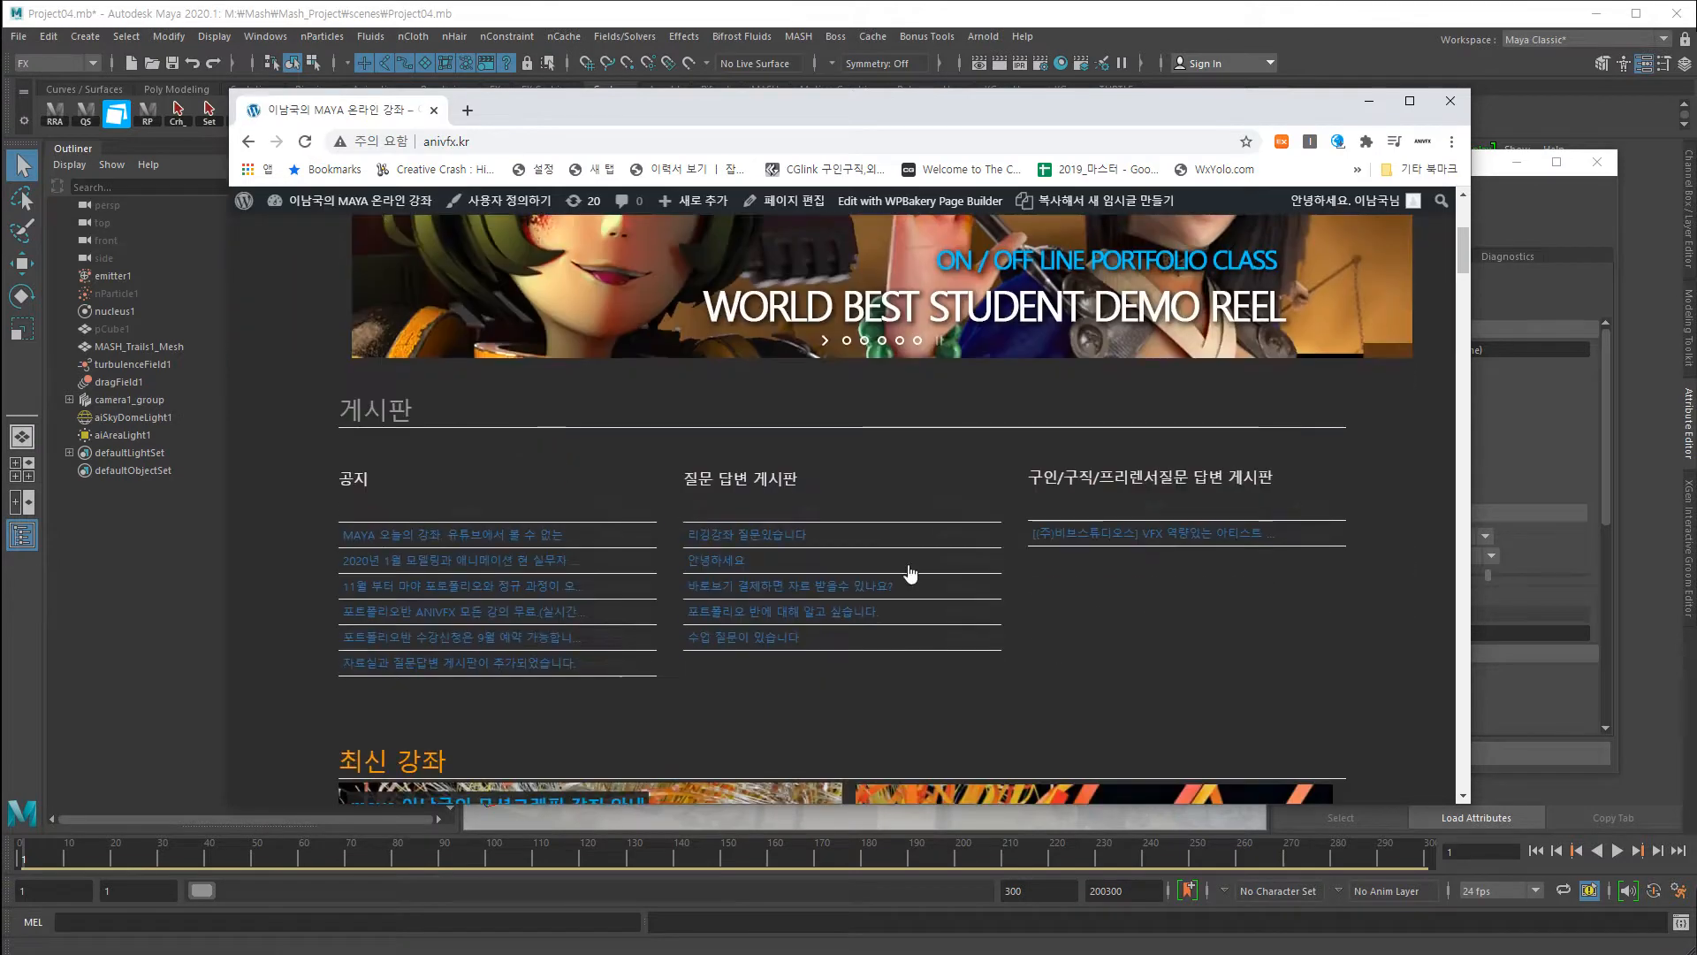
Return to the nParticle forum question, read the part about rendering streak particles in Arnold, and move the browser window away.
left_click(248, 142)
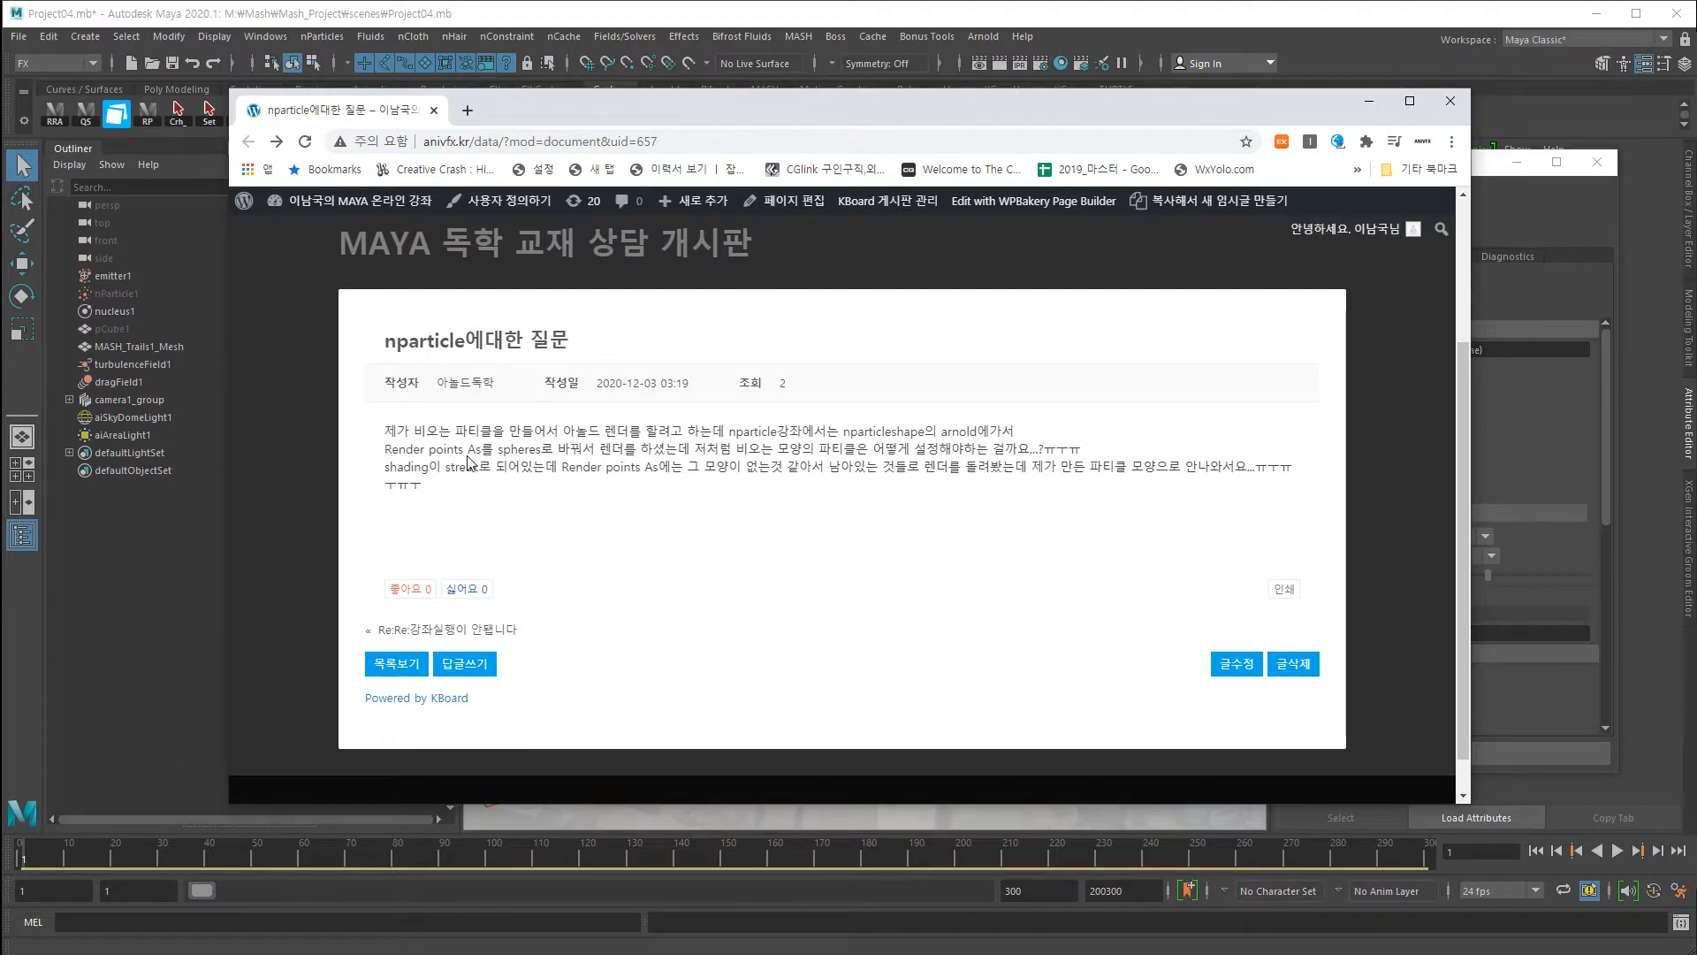
mouse_move(443, 468)
left_mouse_down()
mouse_move(557, 450)
mouse_move(541, 453)
left_mouse_up()
left_click(580, 431)
left_click(663, 468)
left_click(520, 454)
left_click(529, 449)
left_click(541, 453)
left_click_drag(1027, 112, 0, 398)
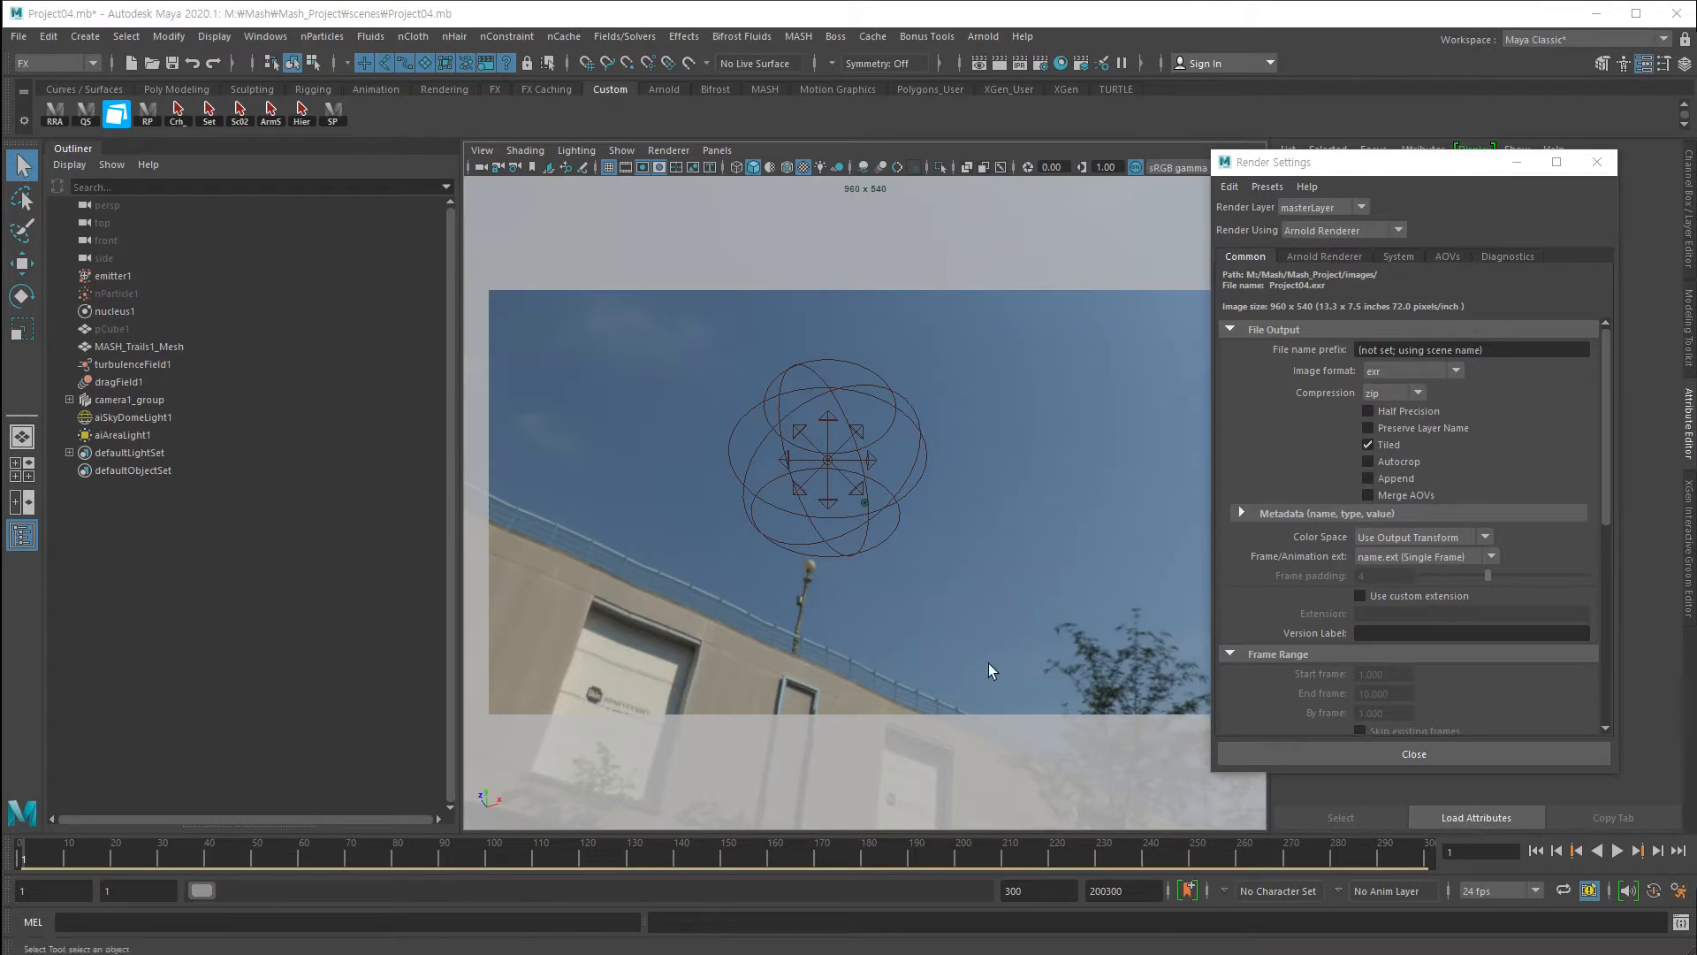
Play the MASH trails animation in Maya and stop it at frame 77.
left_click(1618, 851)
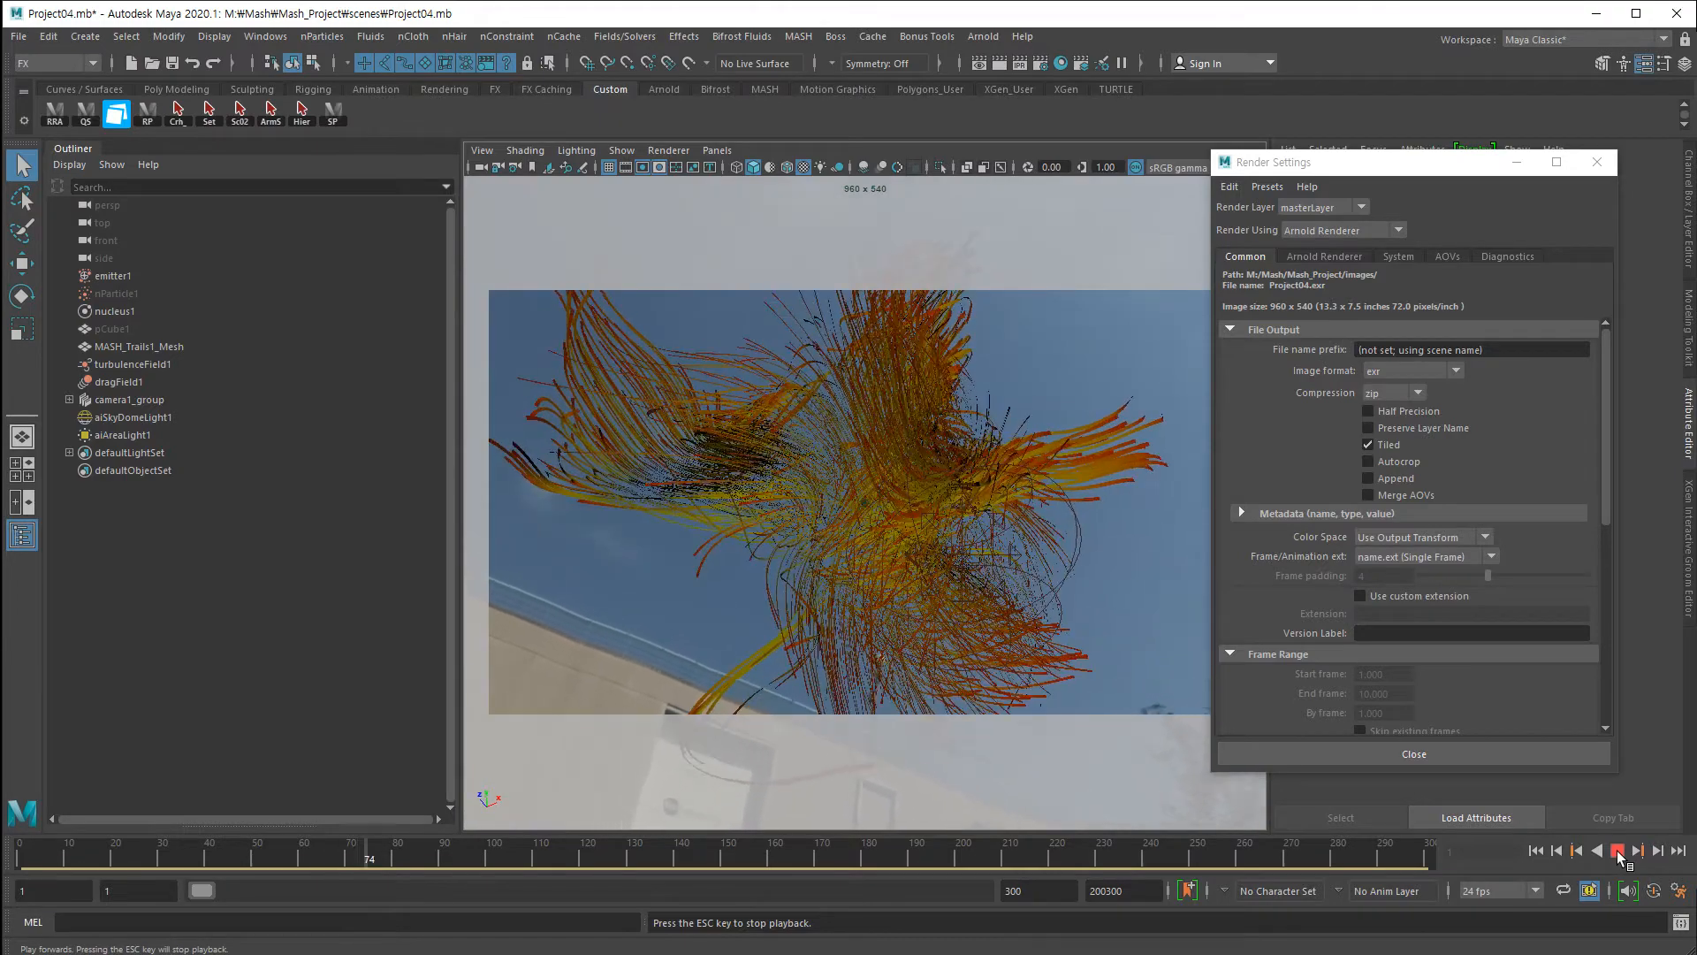
left_click(1618, 851)
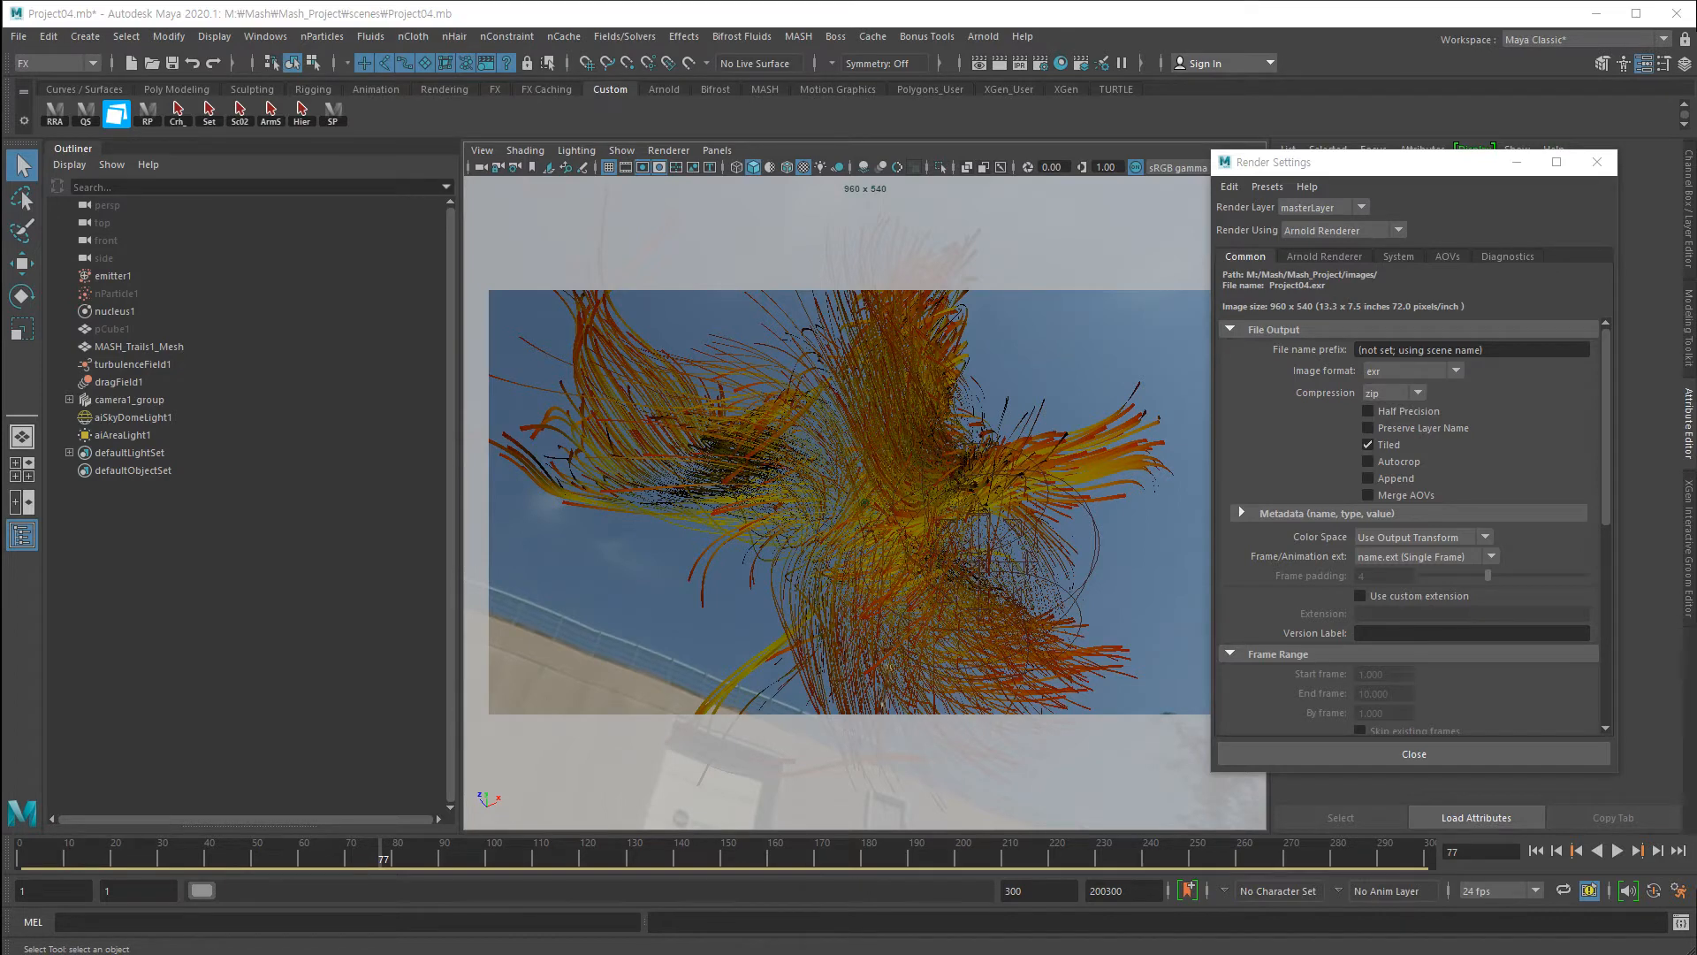
Bring the browser back into view and look through the Maya motion graphics course page on the ANIVFX site.
left_click_drag(0, 204, 659, 113)
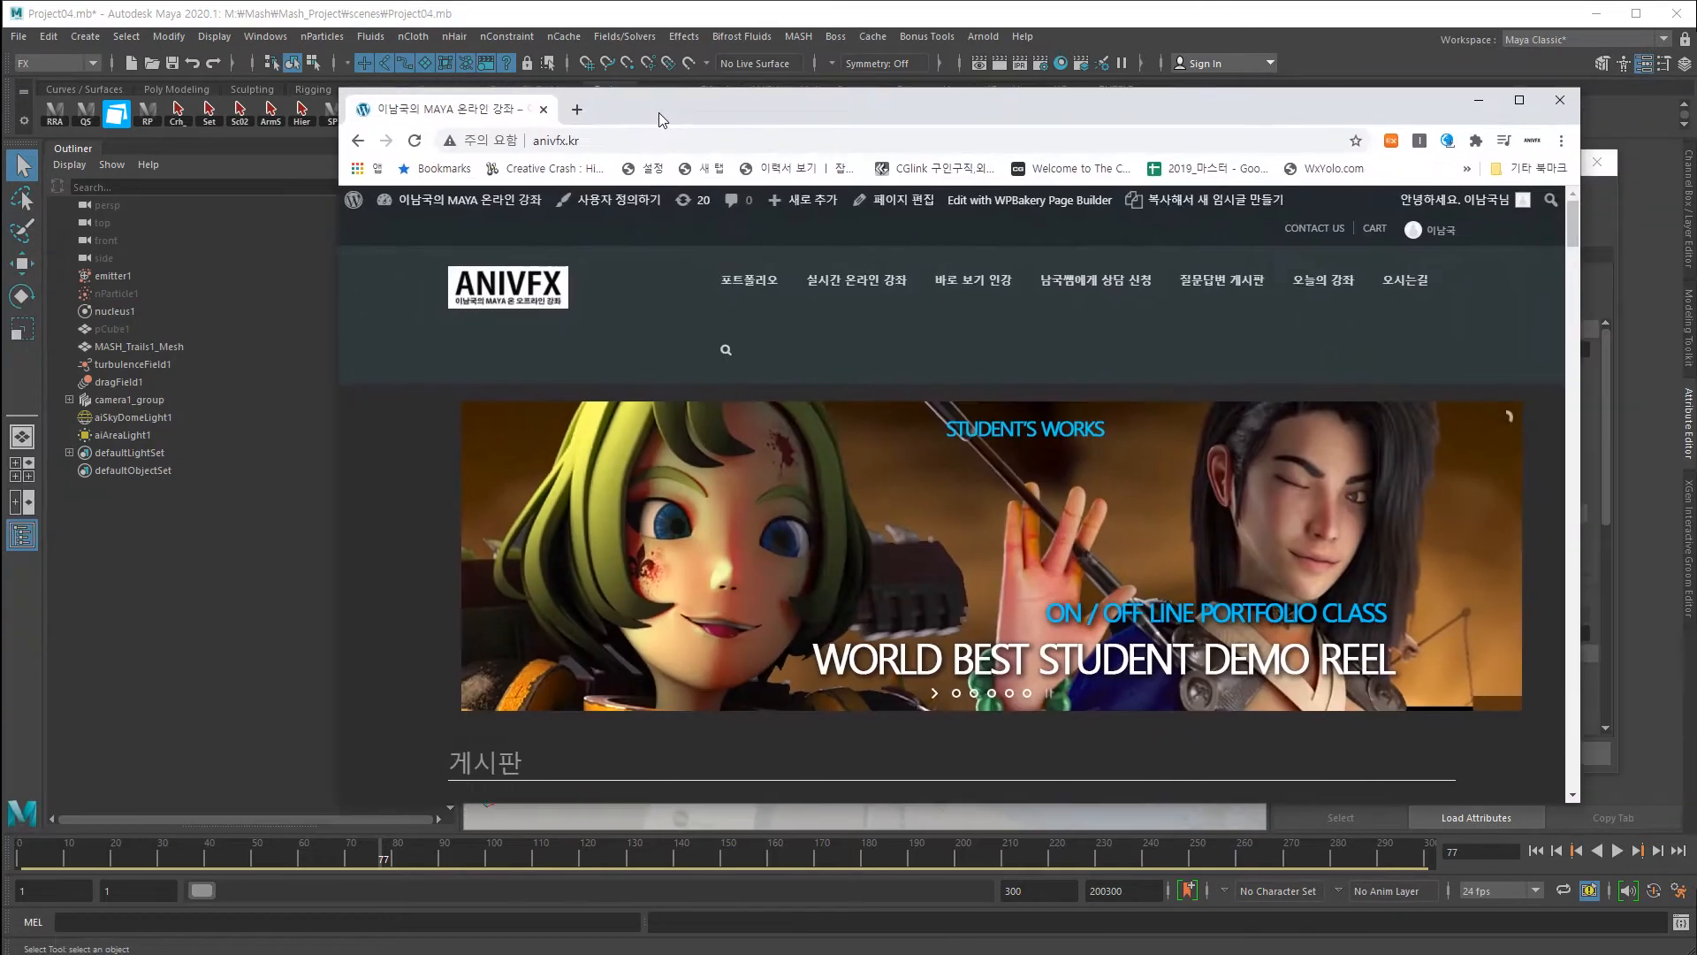
scroll(638, 470, "down", 12)
scroll(638, 470, "up", 3)
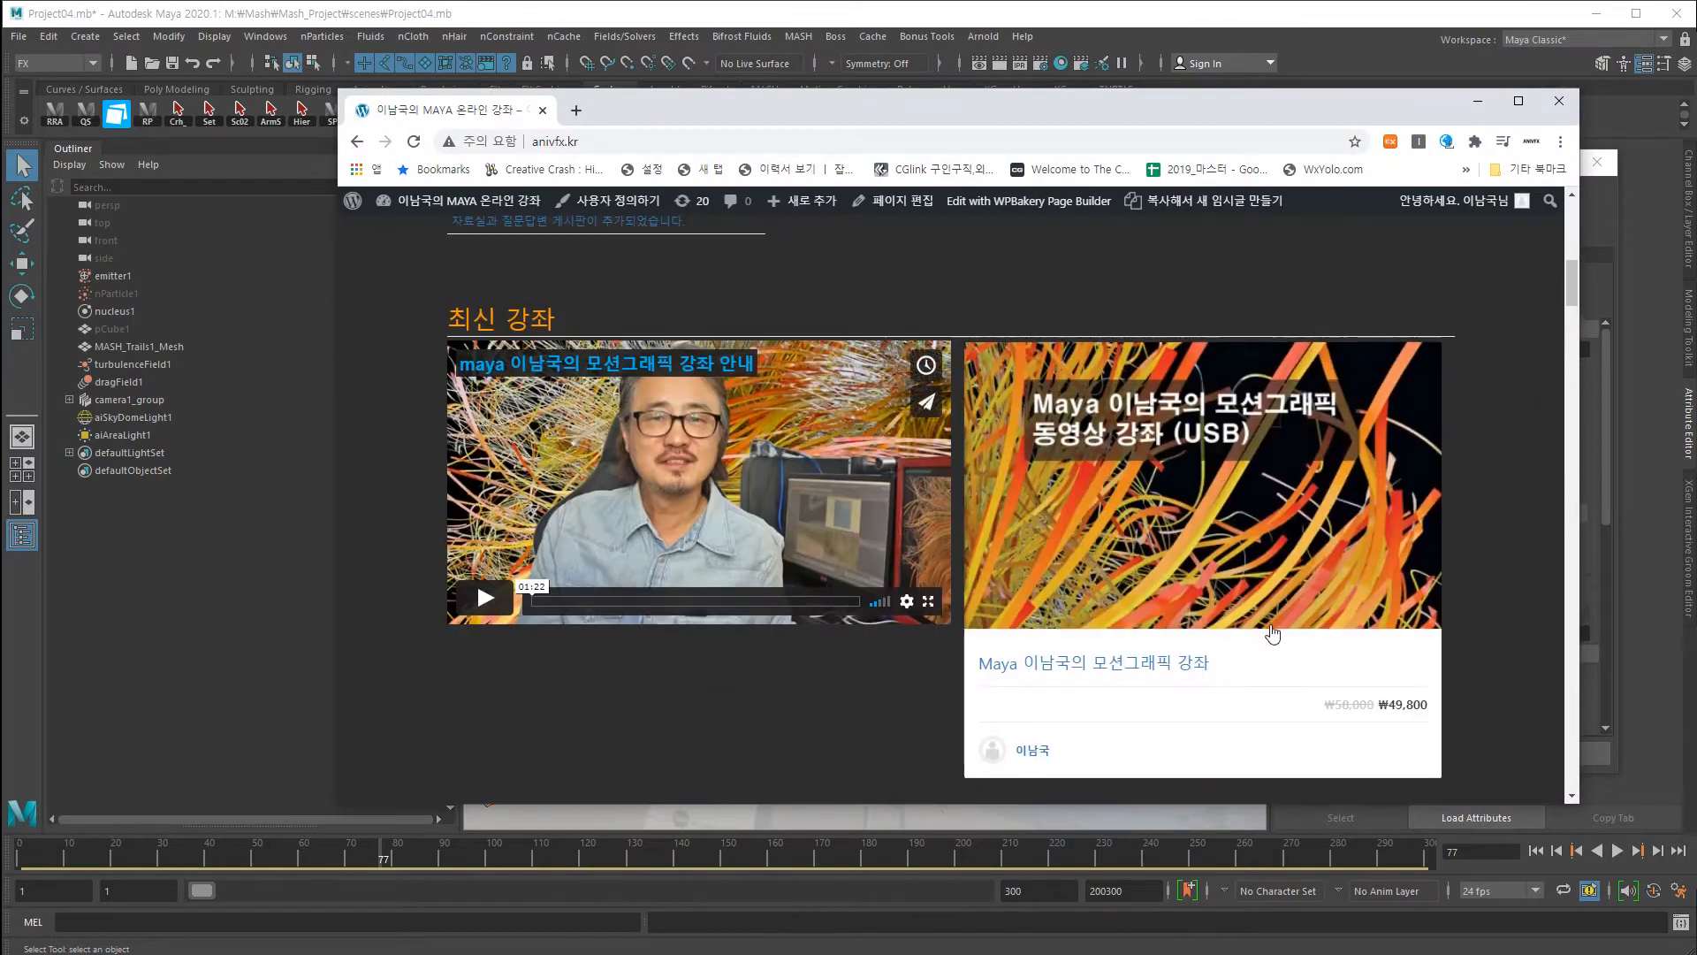
left_click(1078, 663)
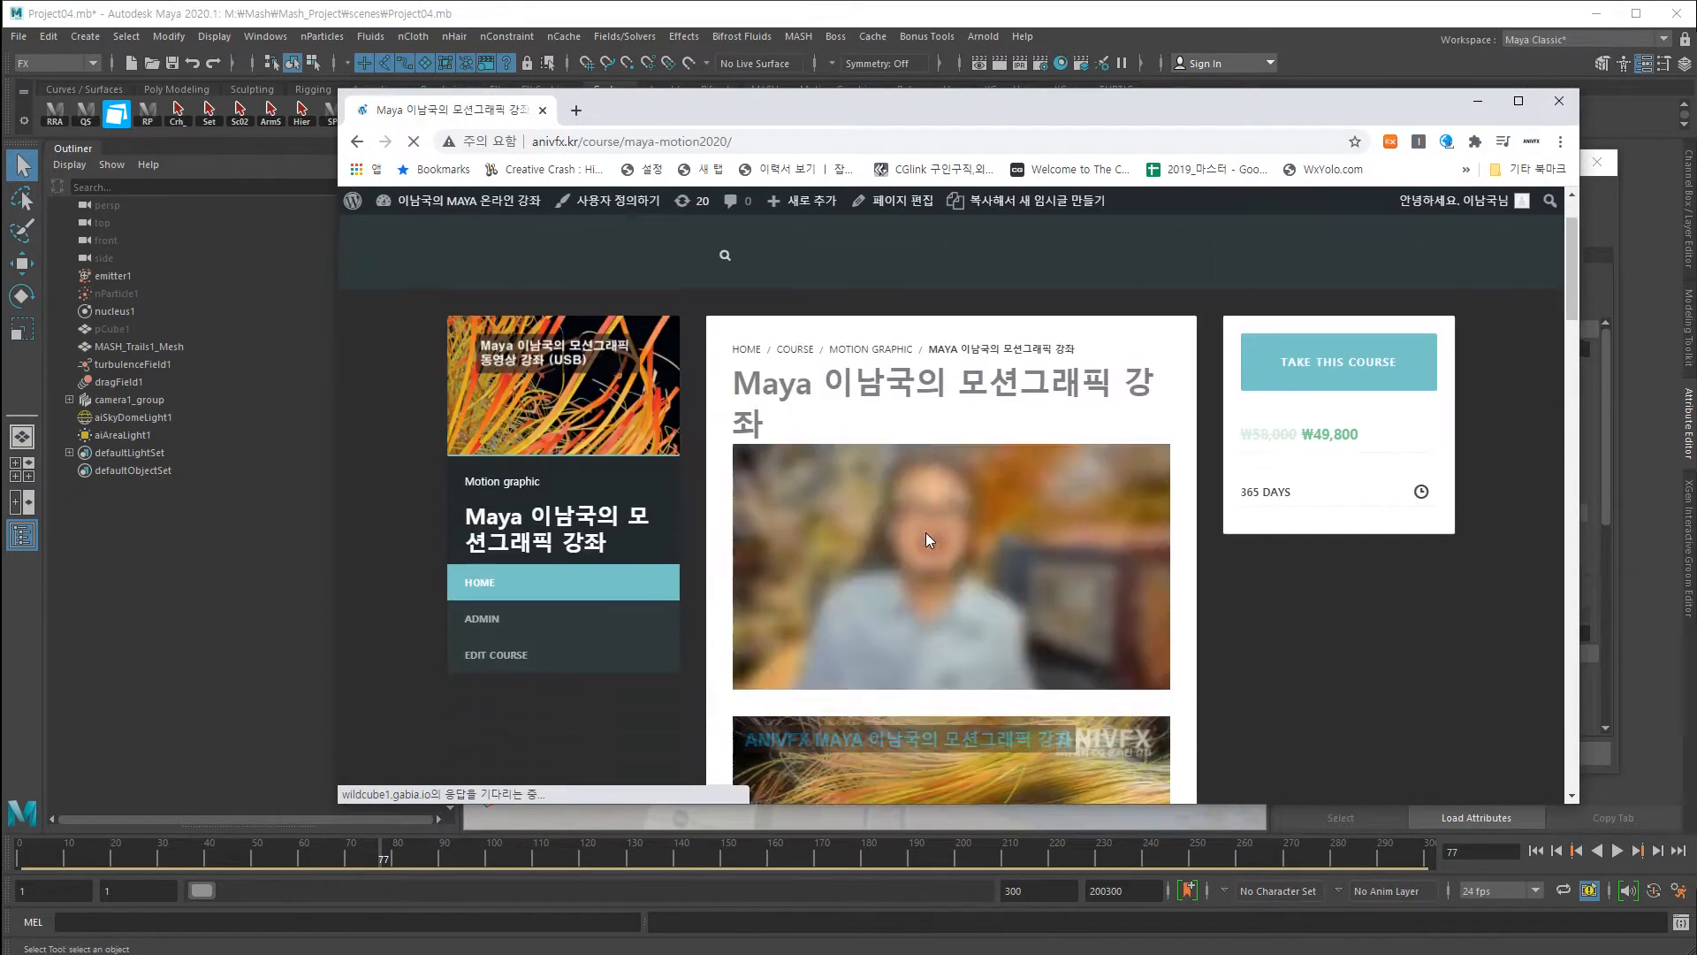
scroll(928, 531, "down", 8)
scroll(937, 530, "down", 10)
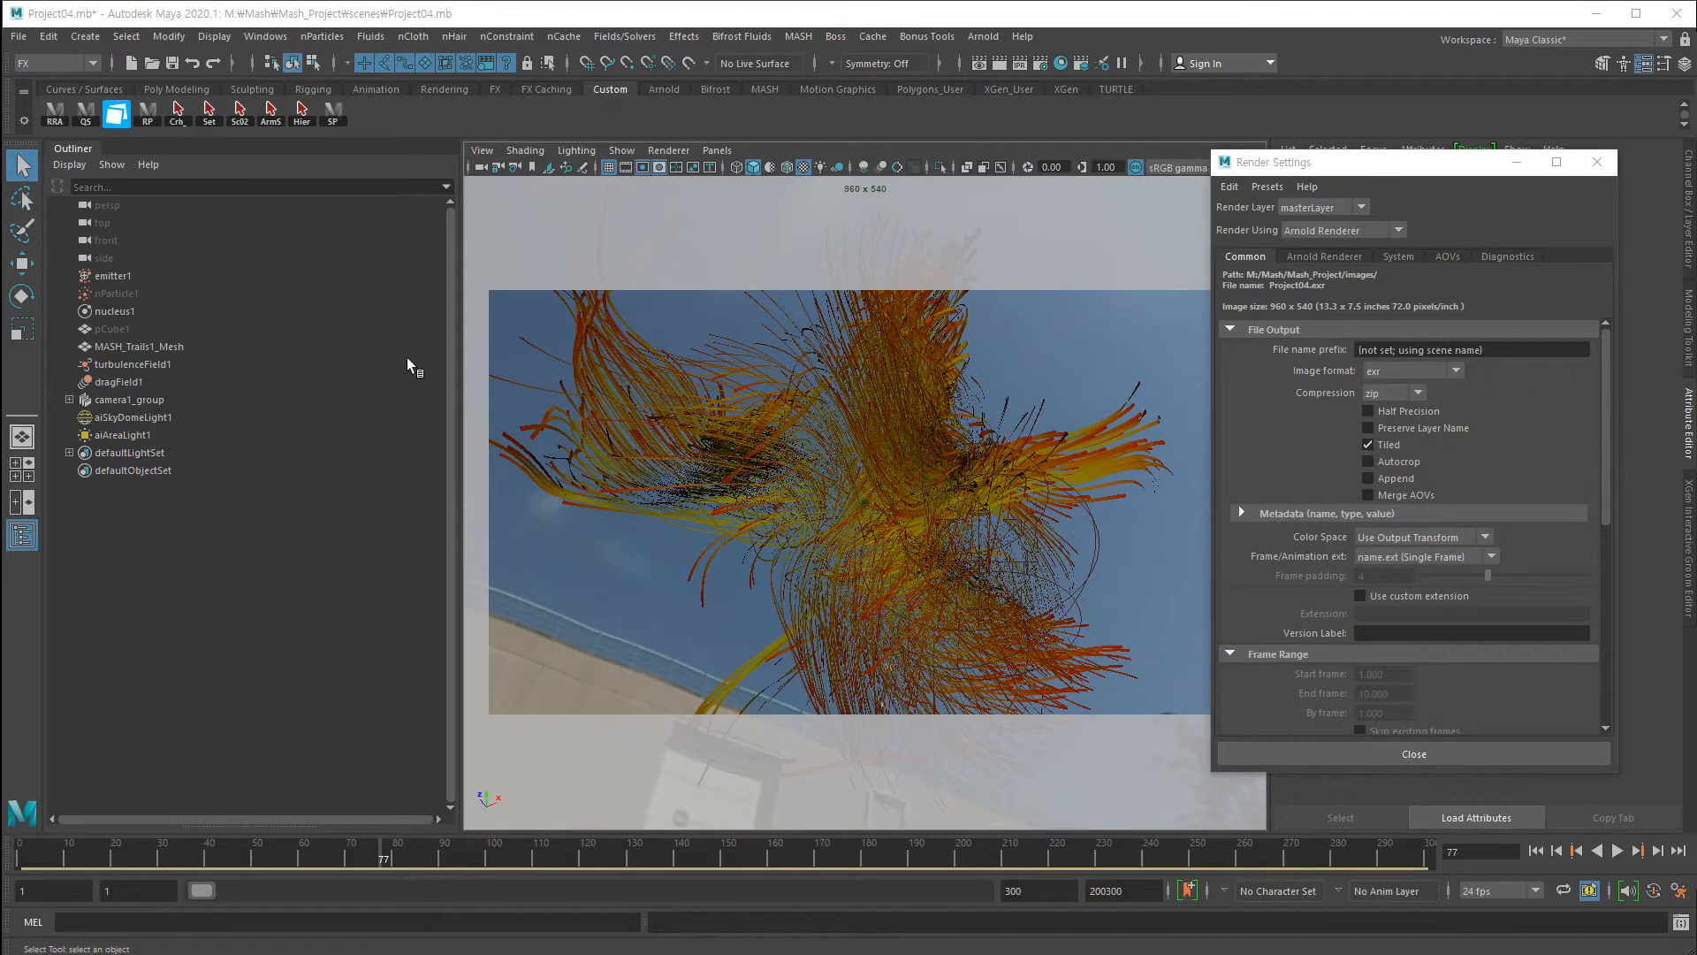
Hide MASH_Trails1_Mesh and unhide nParticle1 in the scene.
left_click(618, 411)
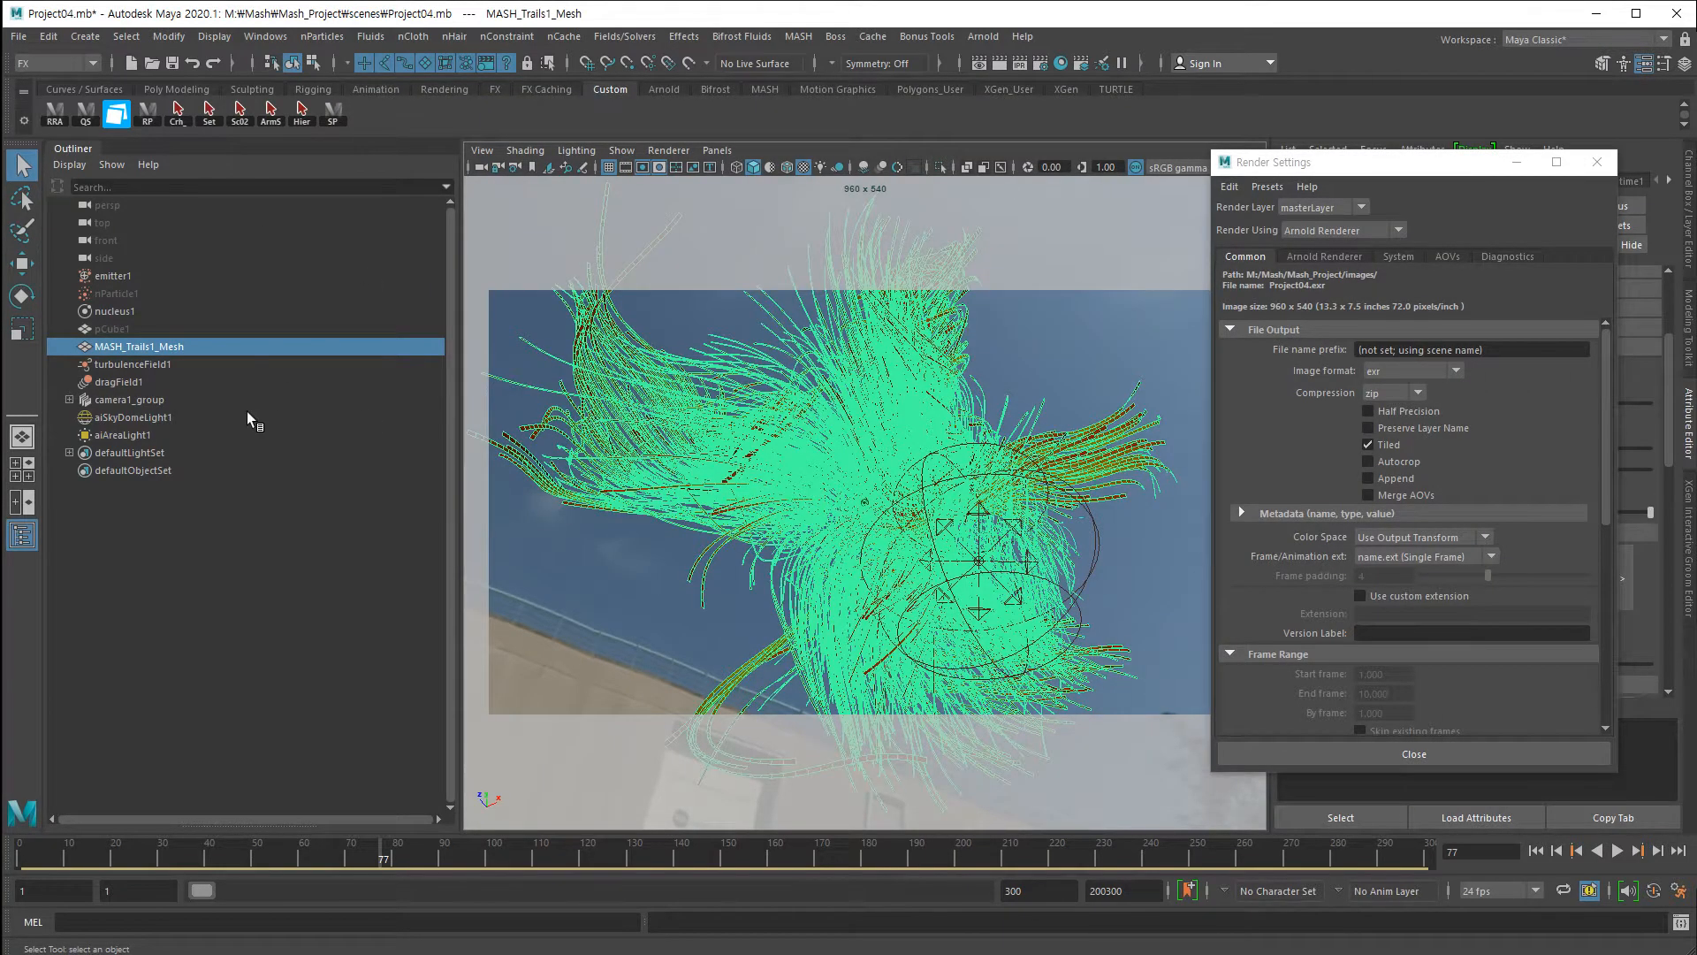
key("ctrl+h")
left_click(105, 294)
key("shift+h")
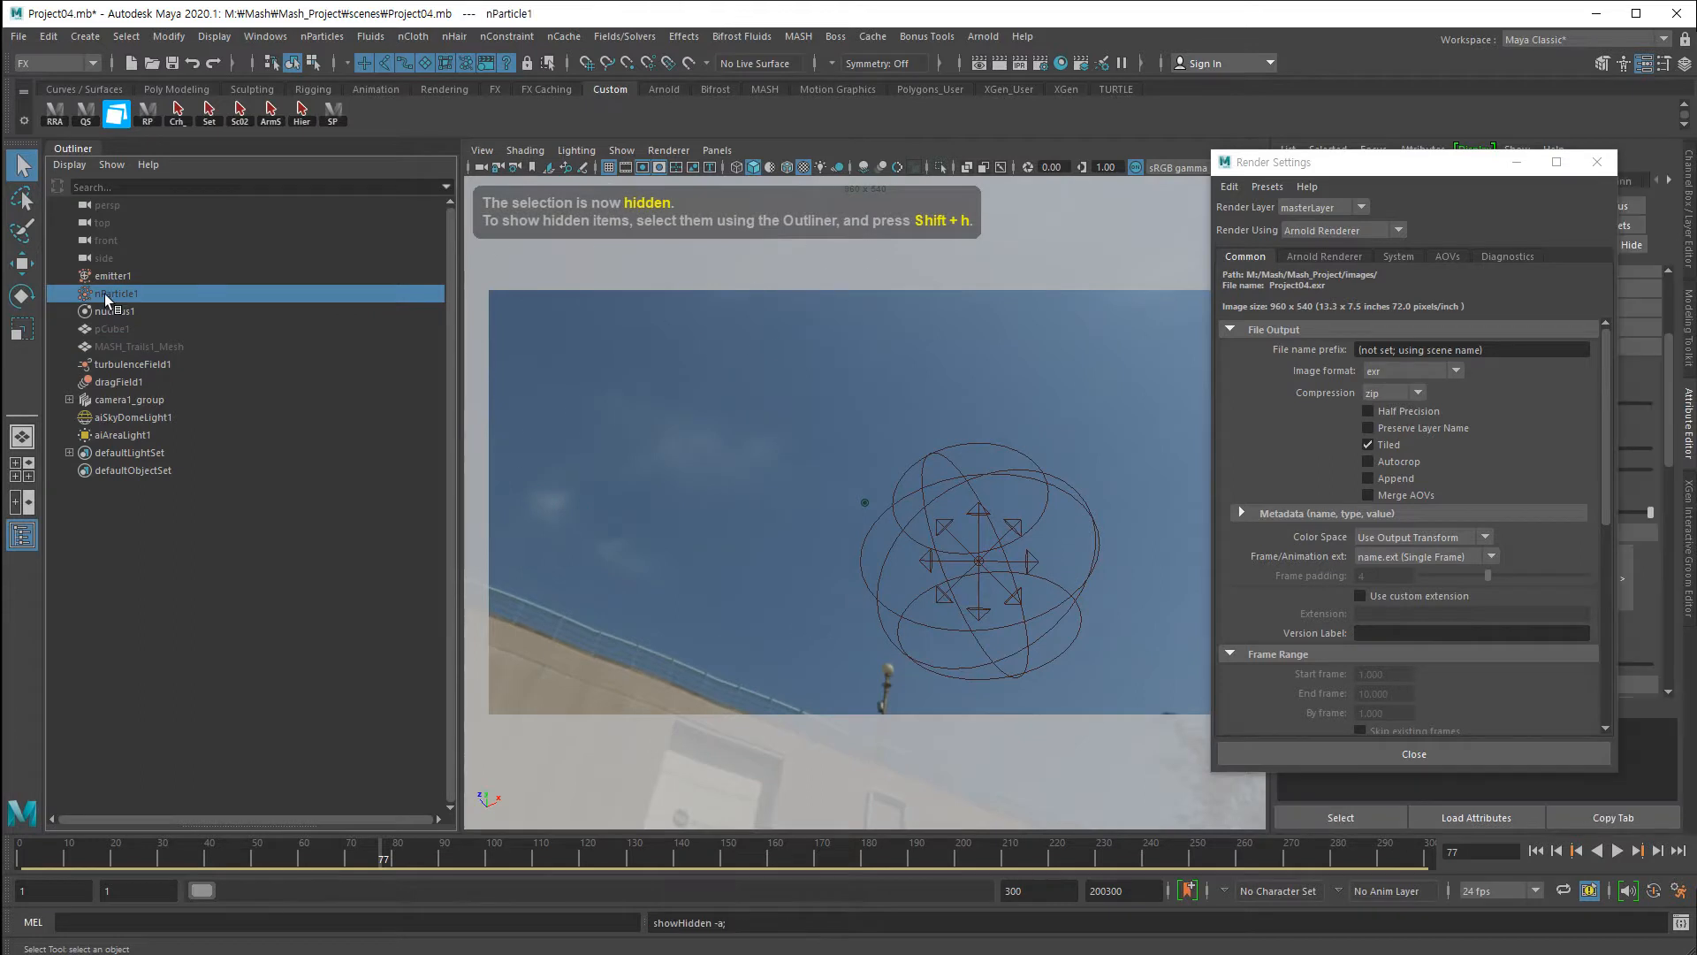
Play the nParticle simulation from the first frame and stop it at frame 196.
left_click(1537, 850)
left_click(1621, 852)
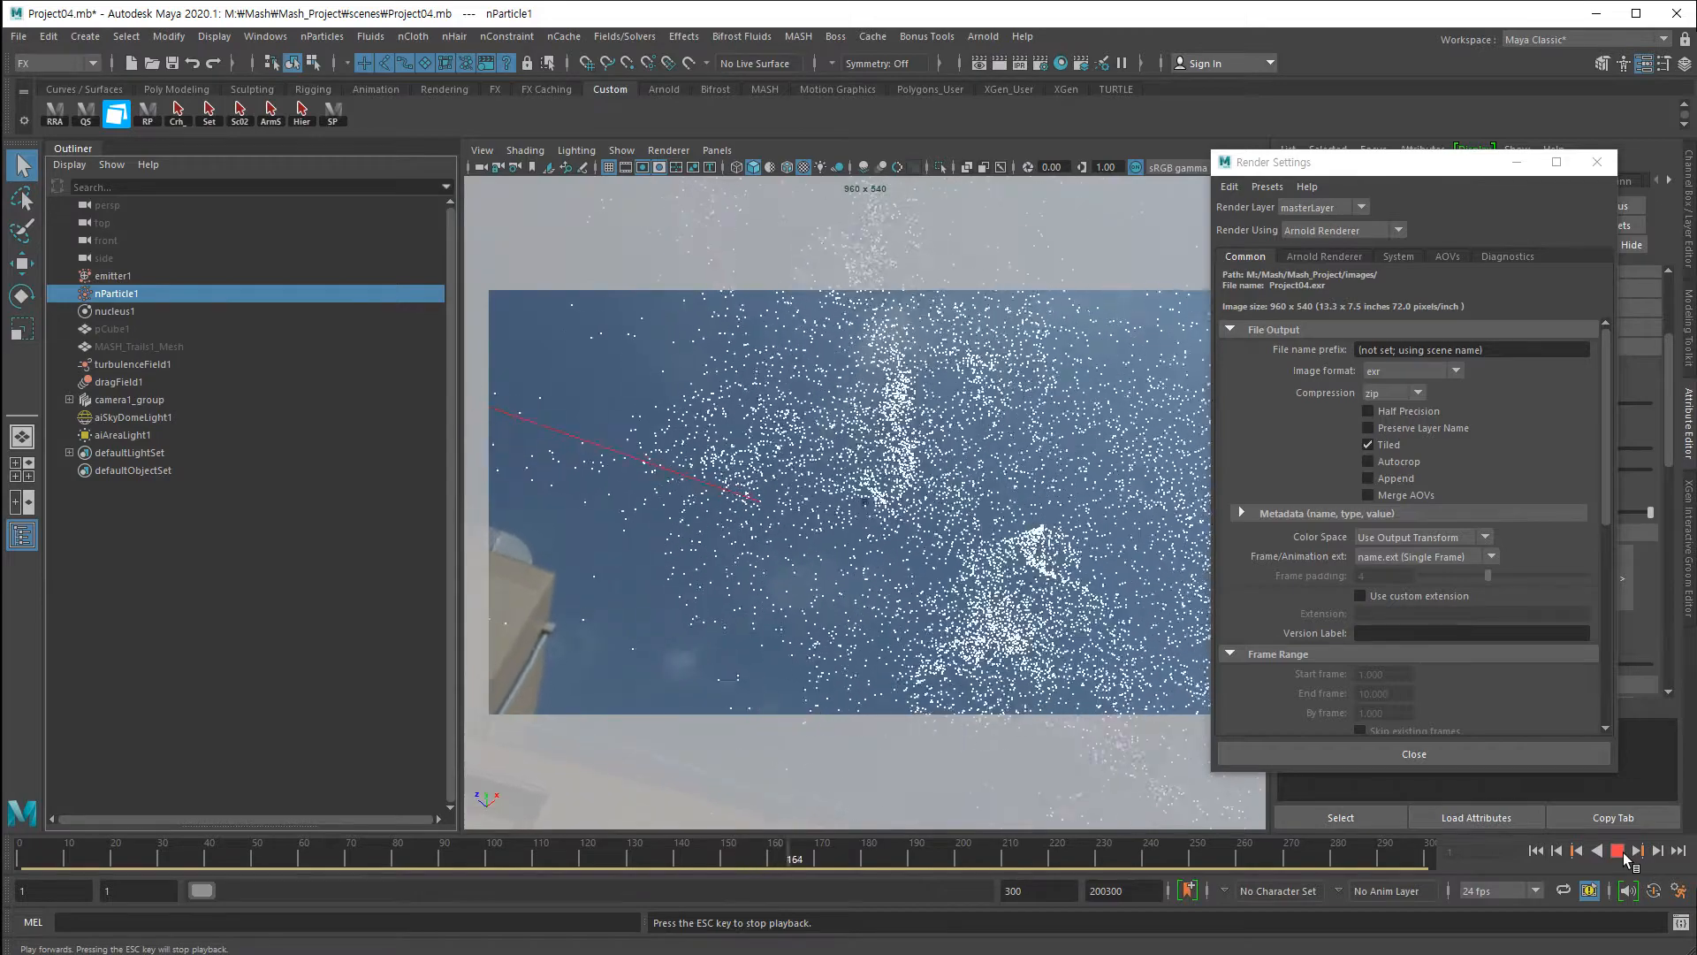
left_click(1619, 852)
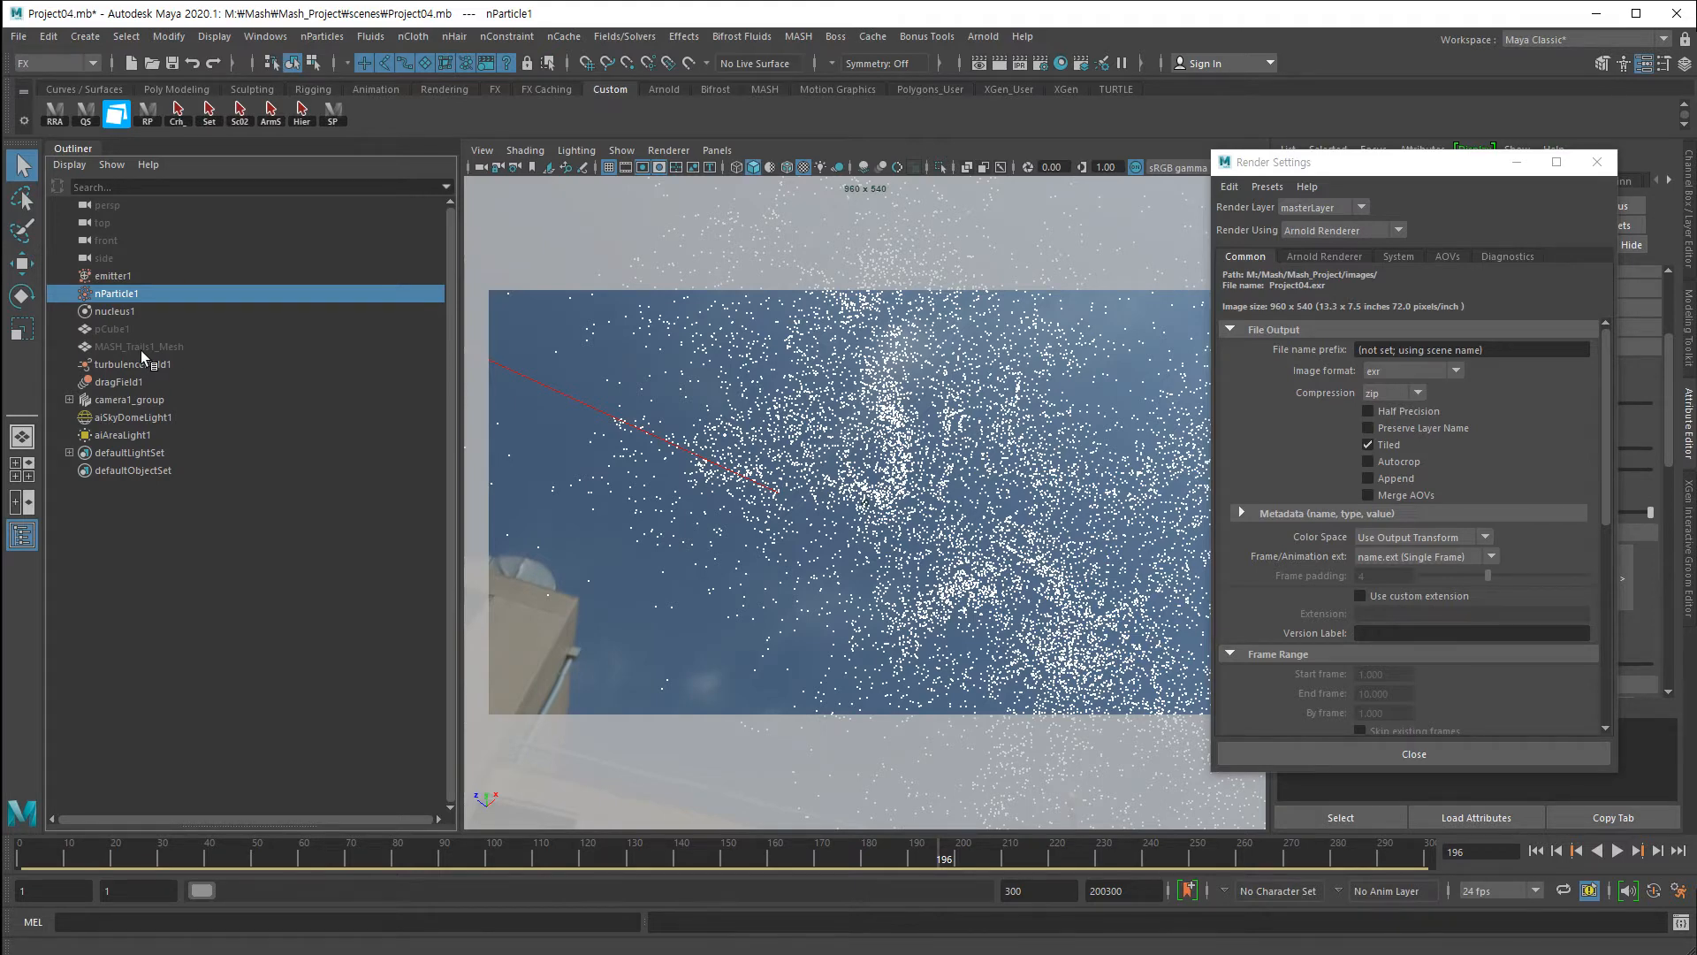
Select nParticle1, move the Render Settings window clear of its attributes, and display the Shading settings of nParticleShape1.
left_click(141, 350)
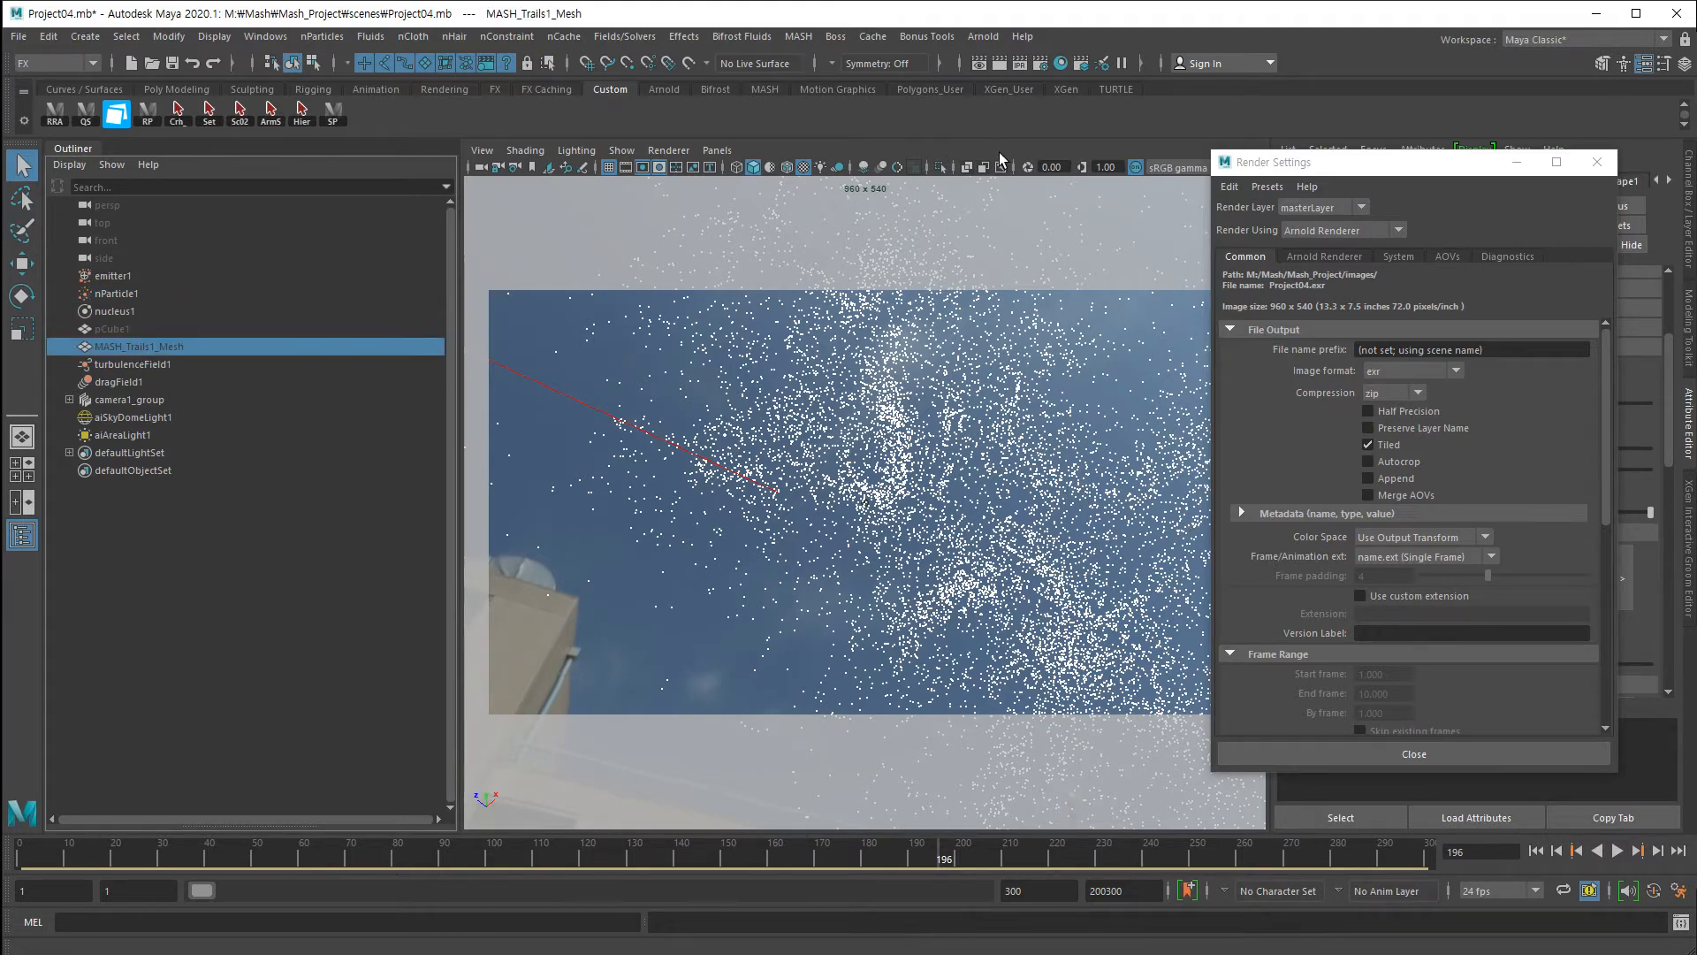
left_click(117, 294)
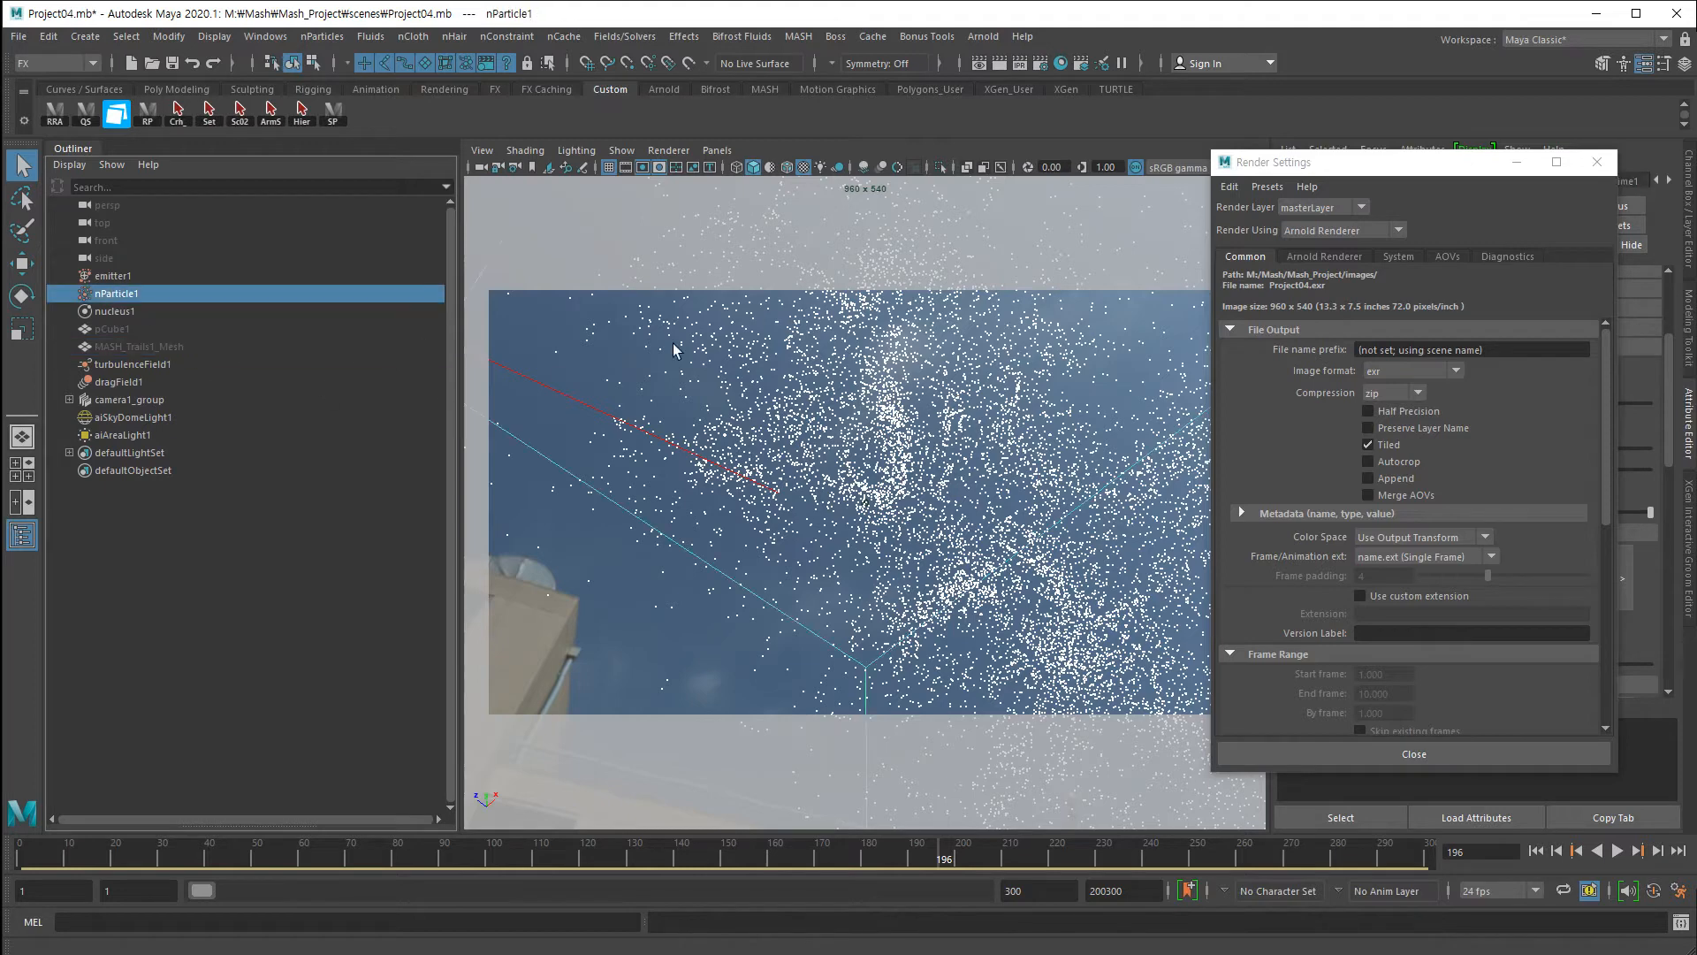
left_click(1373, 175)
left_click_drag(1372, 174, 523, 539)
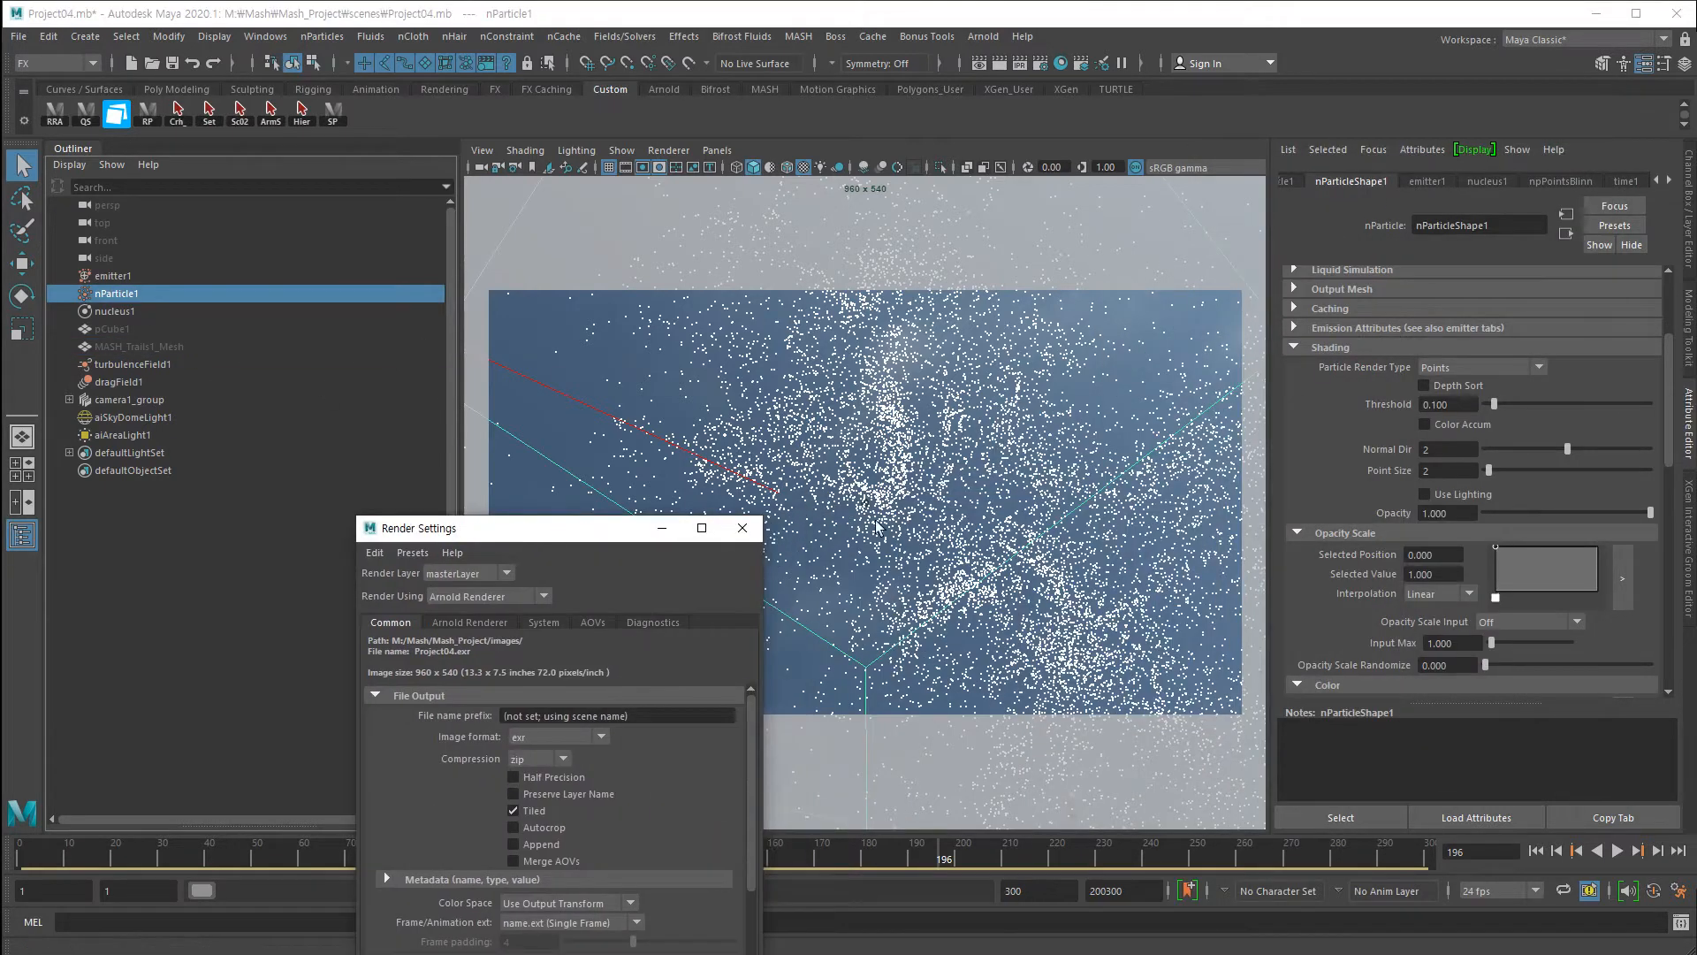
left_click(1330, 346)
scroll(1317, 417, "up", 5)
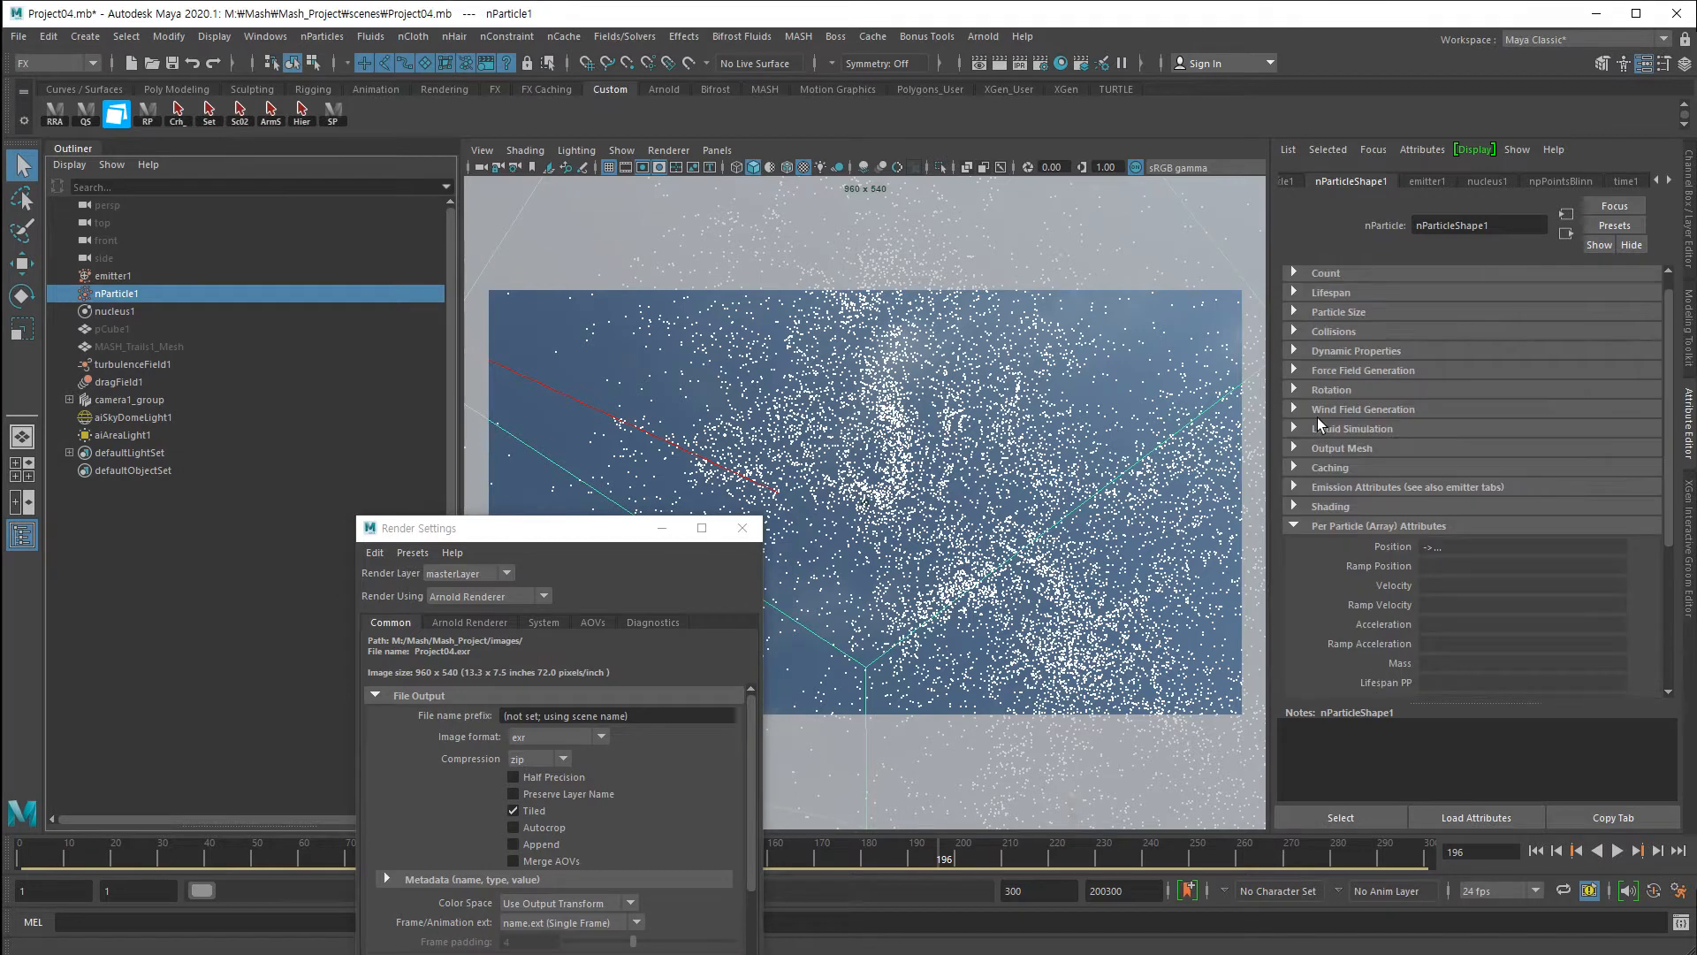
scroll(1336, 495, "down", 3)
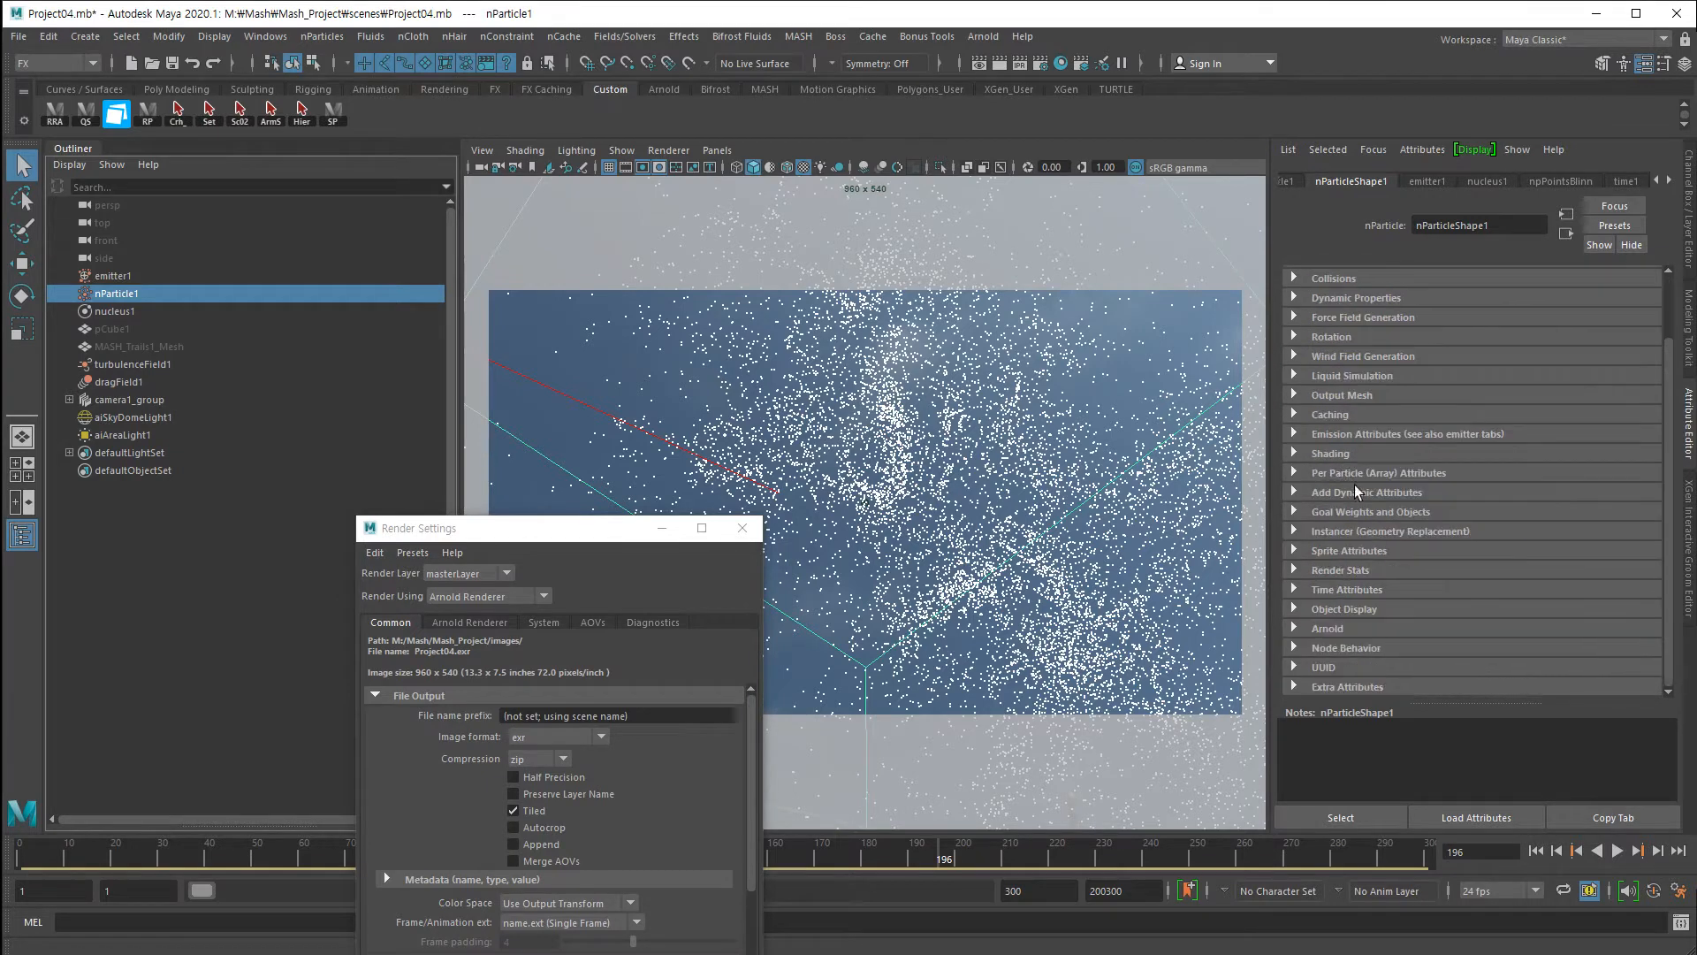
left_click(1312, 453)
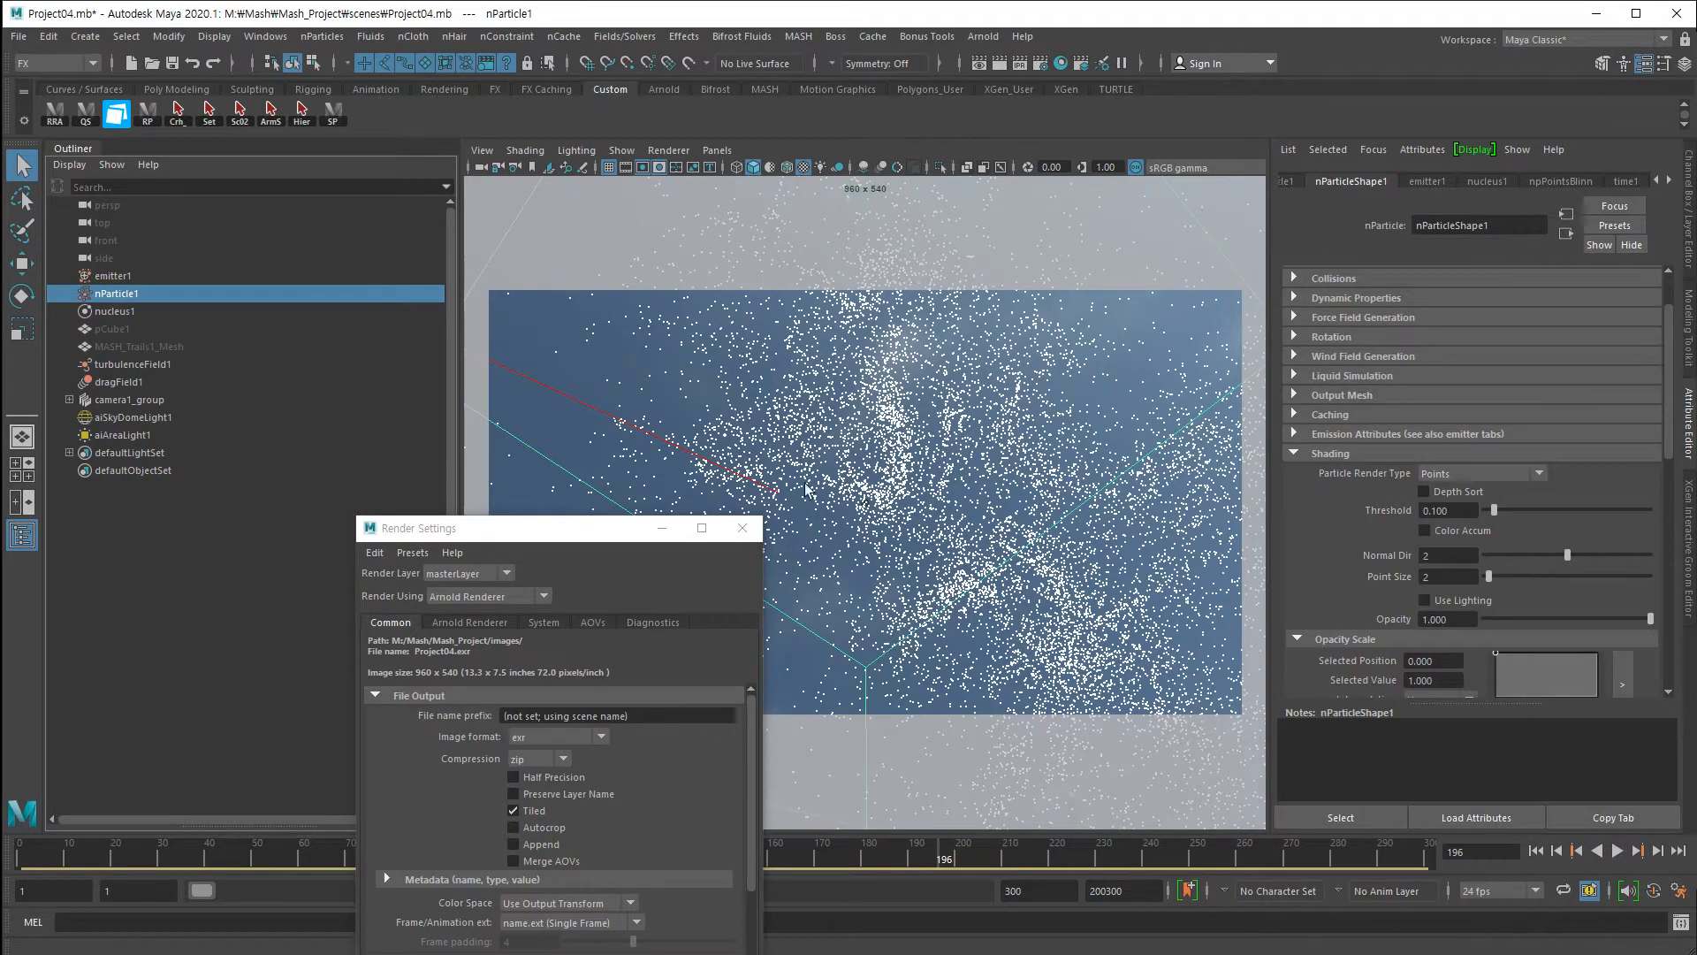
left_click_drag(611, 535, 434, 579)
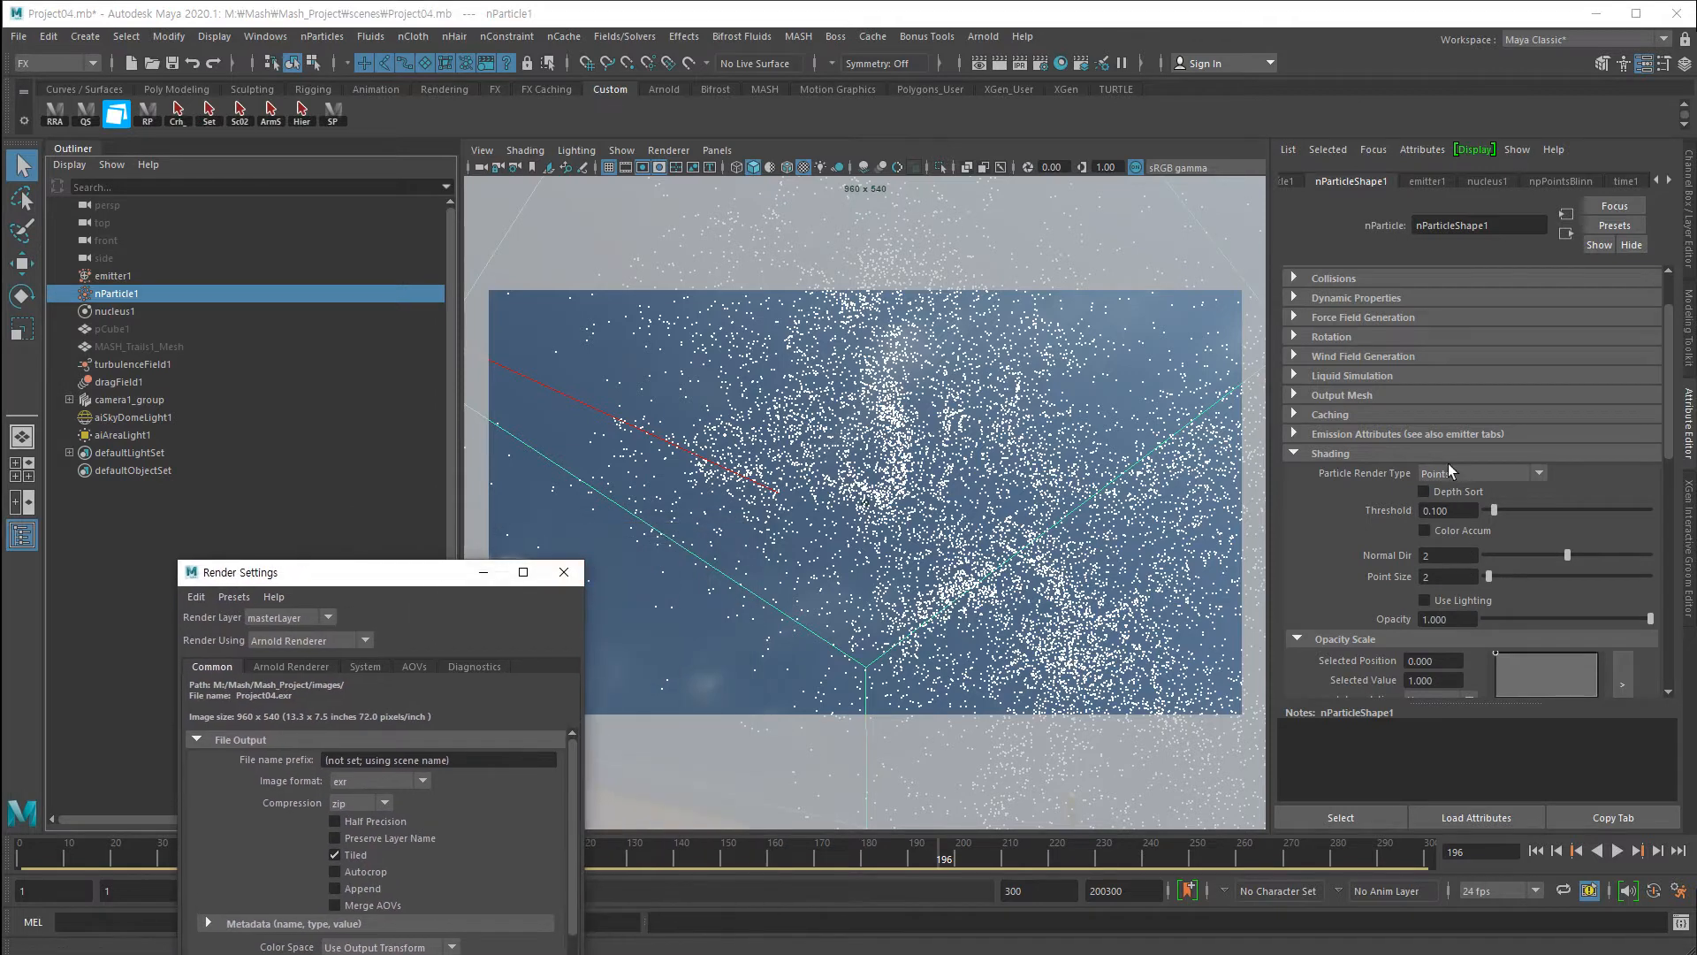
Render the point particles in Arnold RenderView, inspect the image at 1:1 scale, and close the render window.
left_click(983, 36)
left_click(1002, 88)
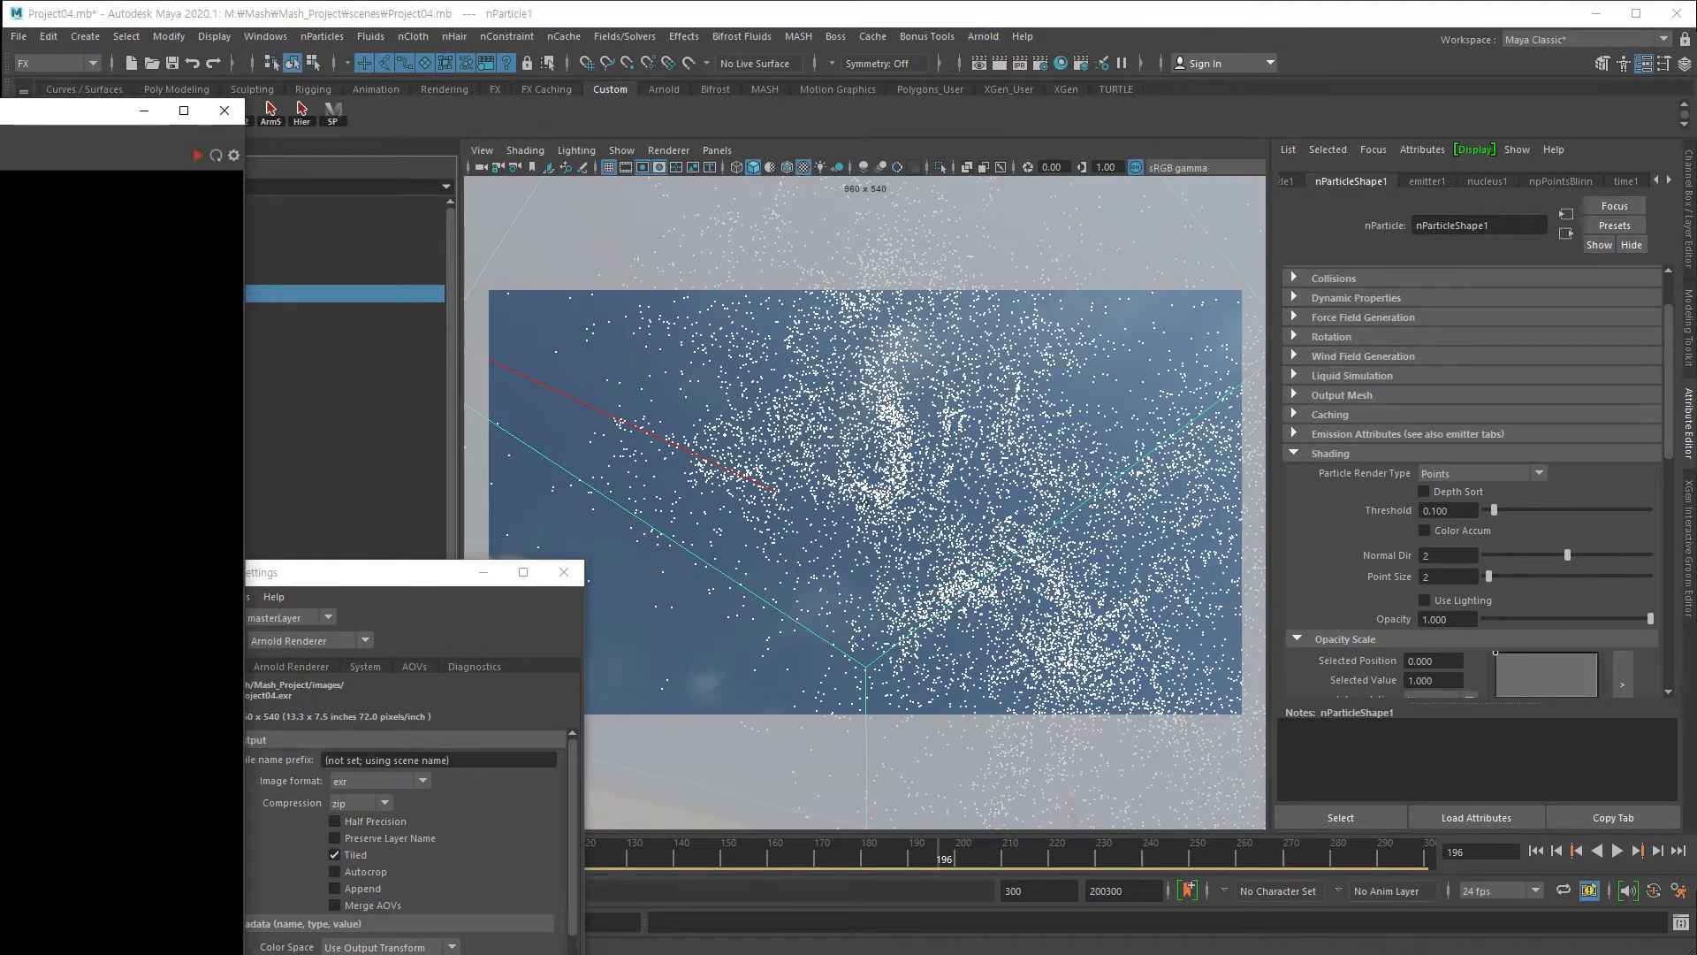
left_click_drag(0, 111, 0, 114)
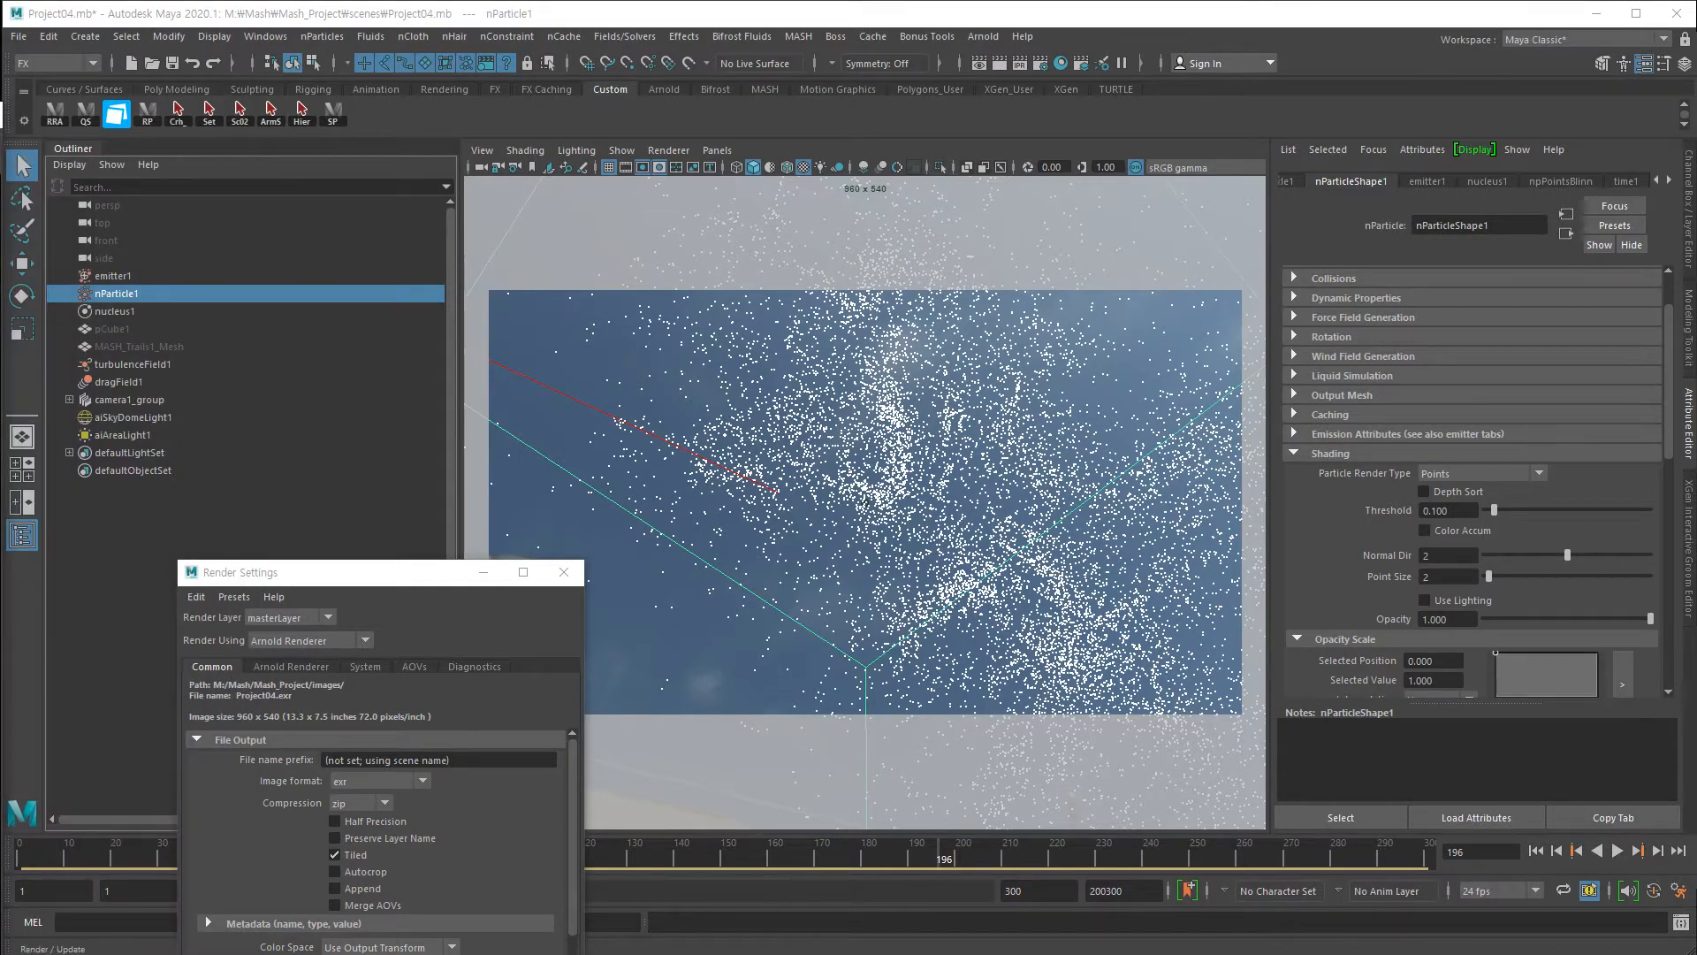
left_click_drag(0, 125, 1217, 110)
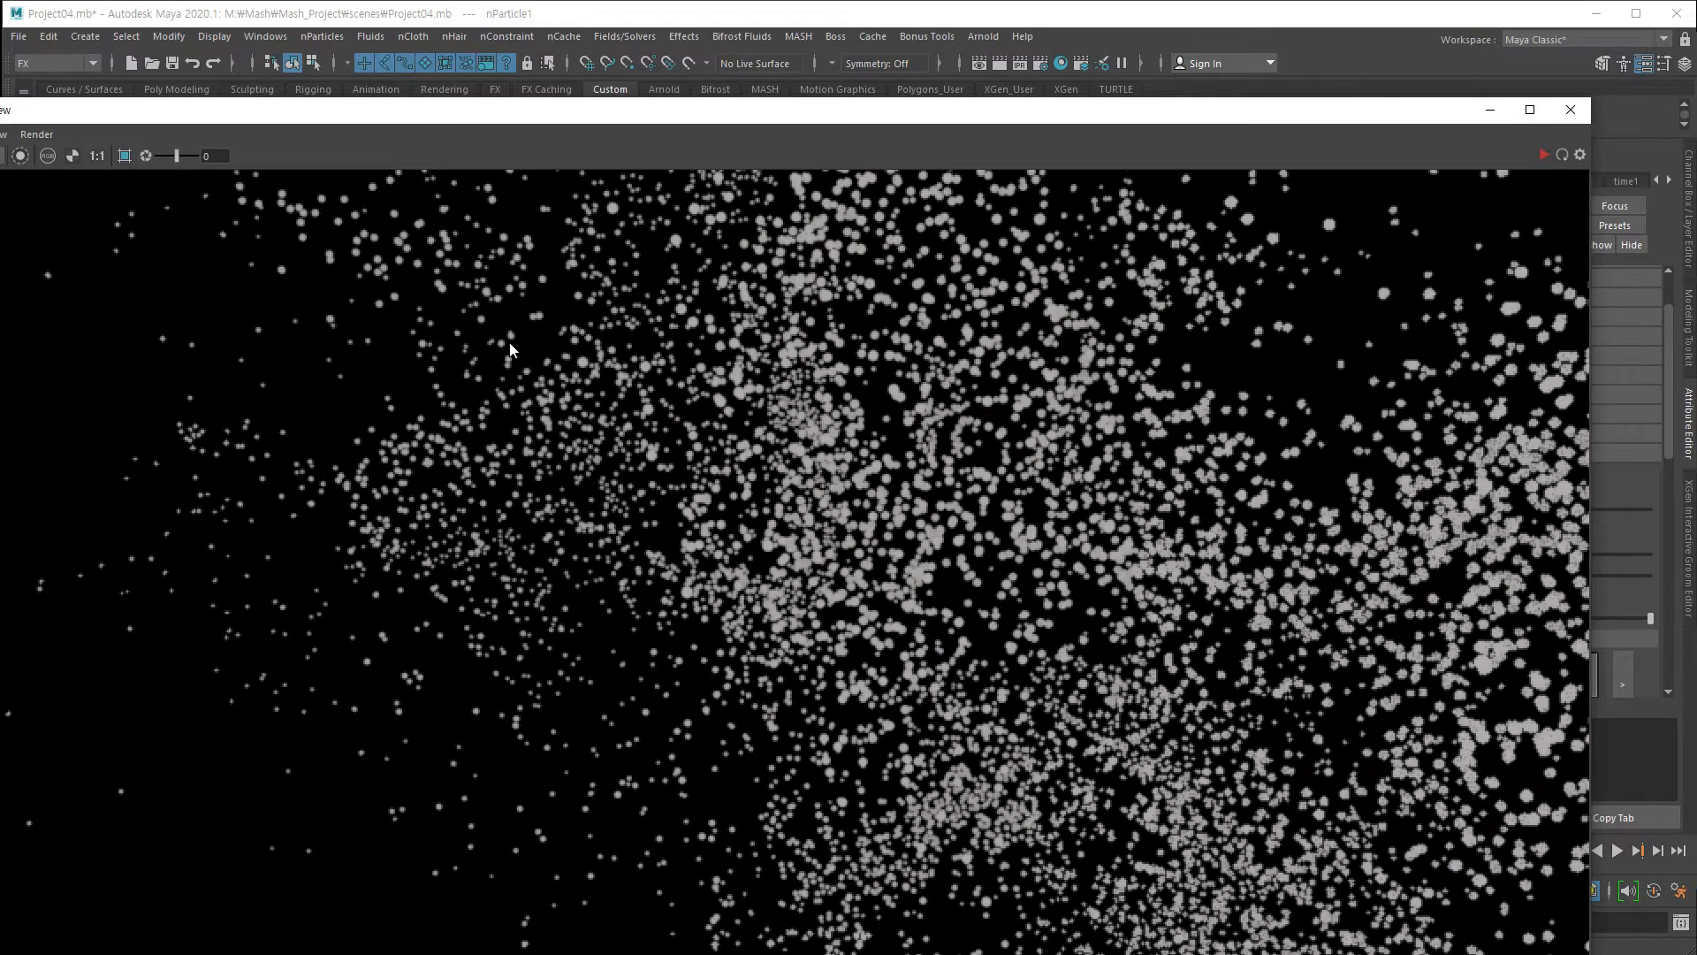
scroll(510, 345, "down", 5)
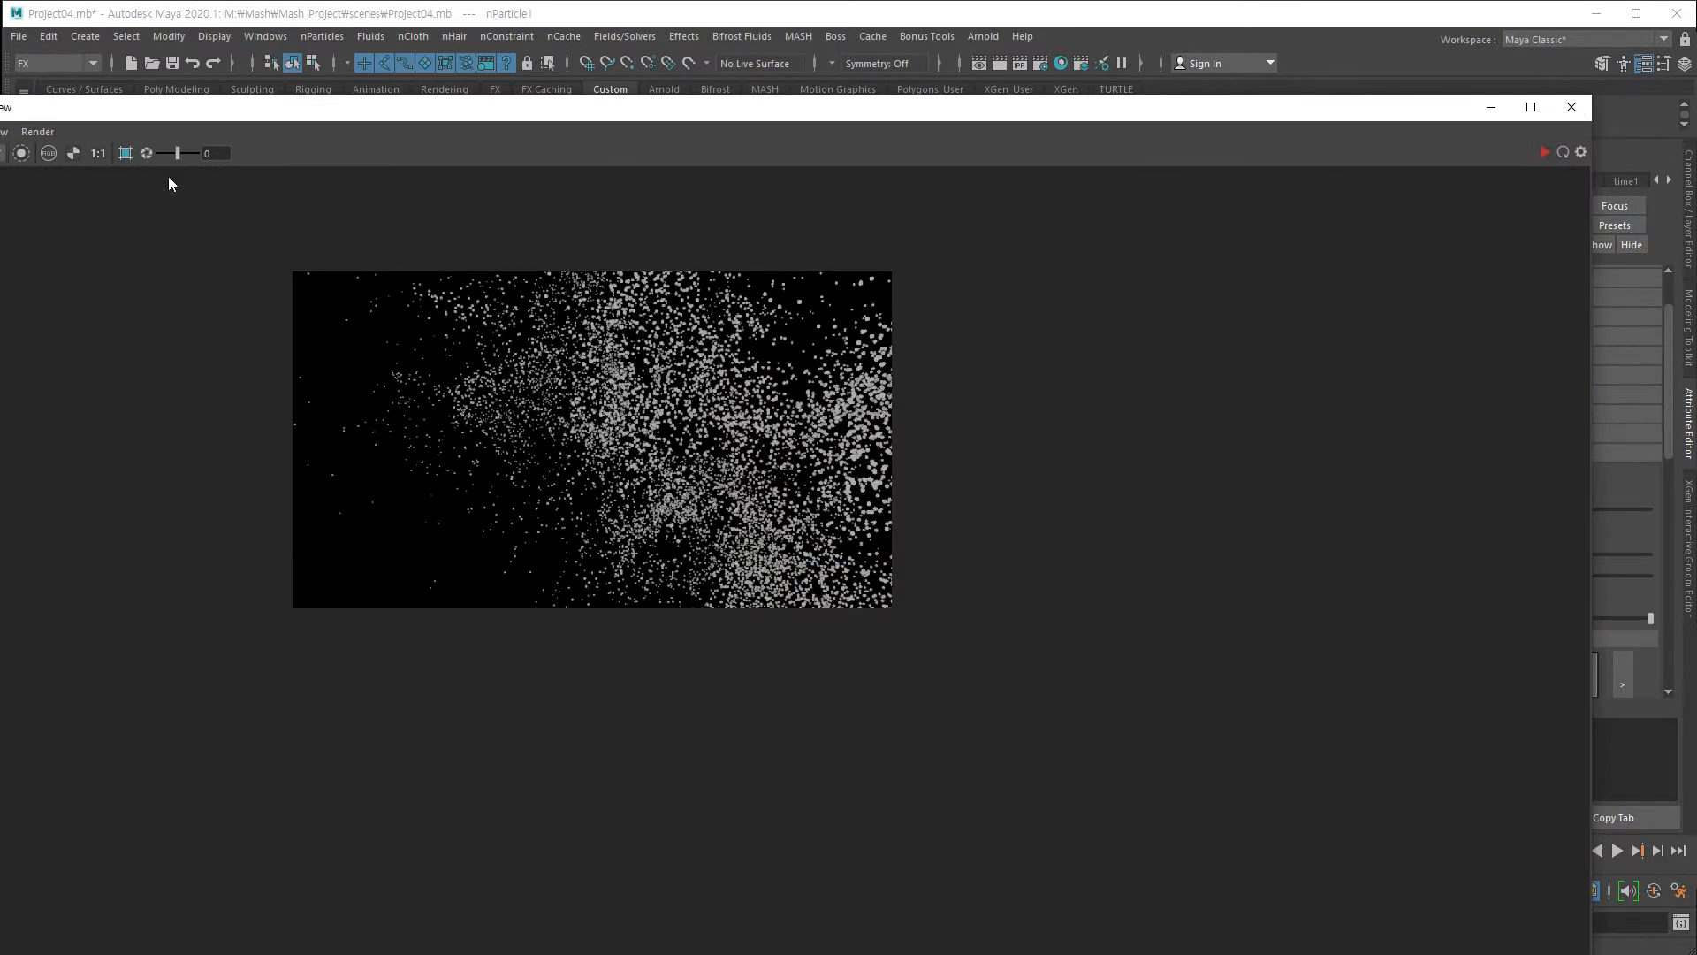
left_click(97, 153)
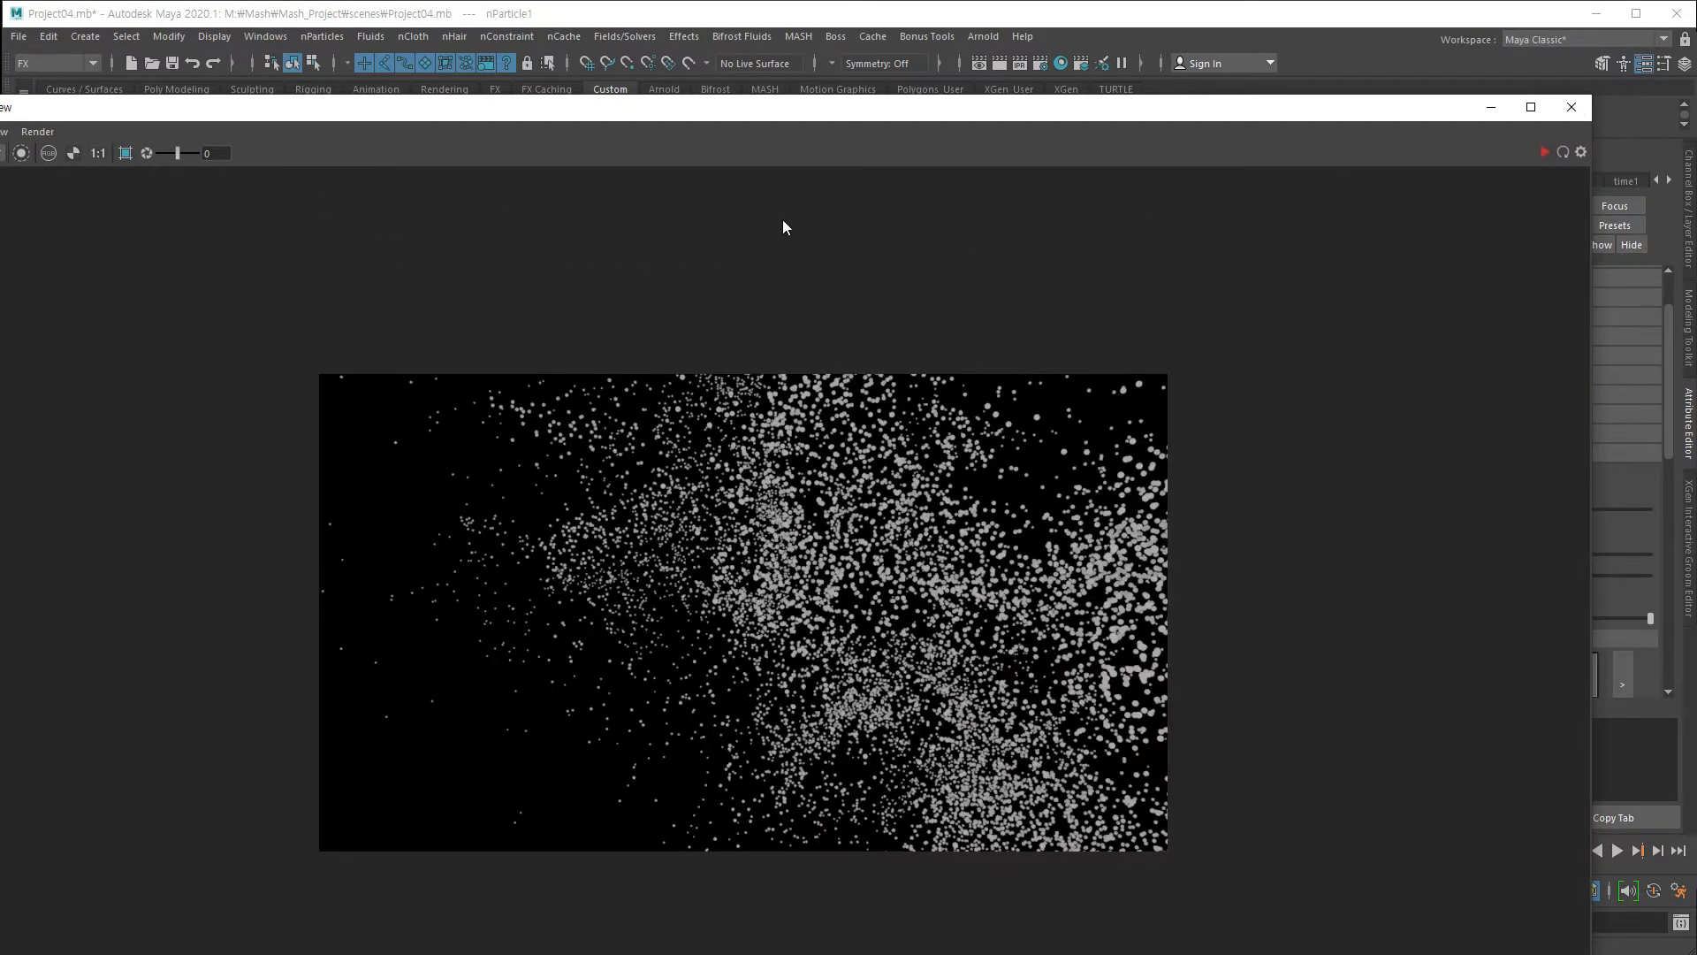
left_click(1570, 107)
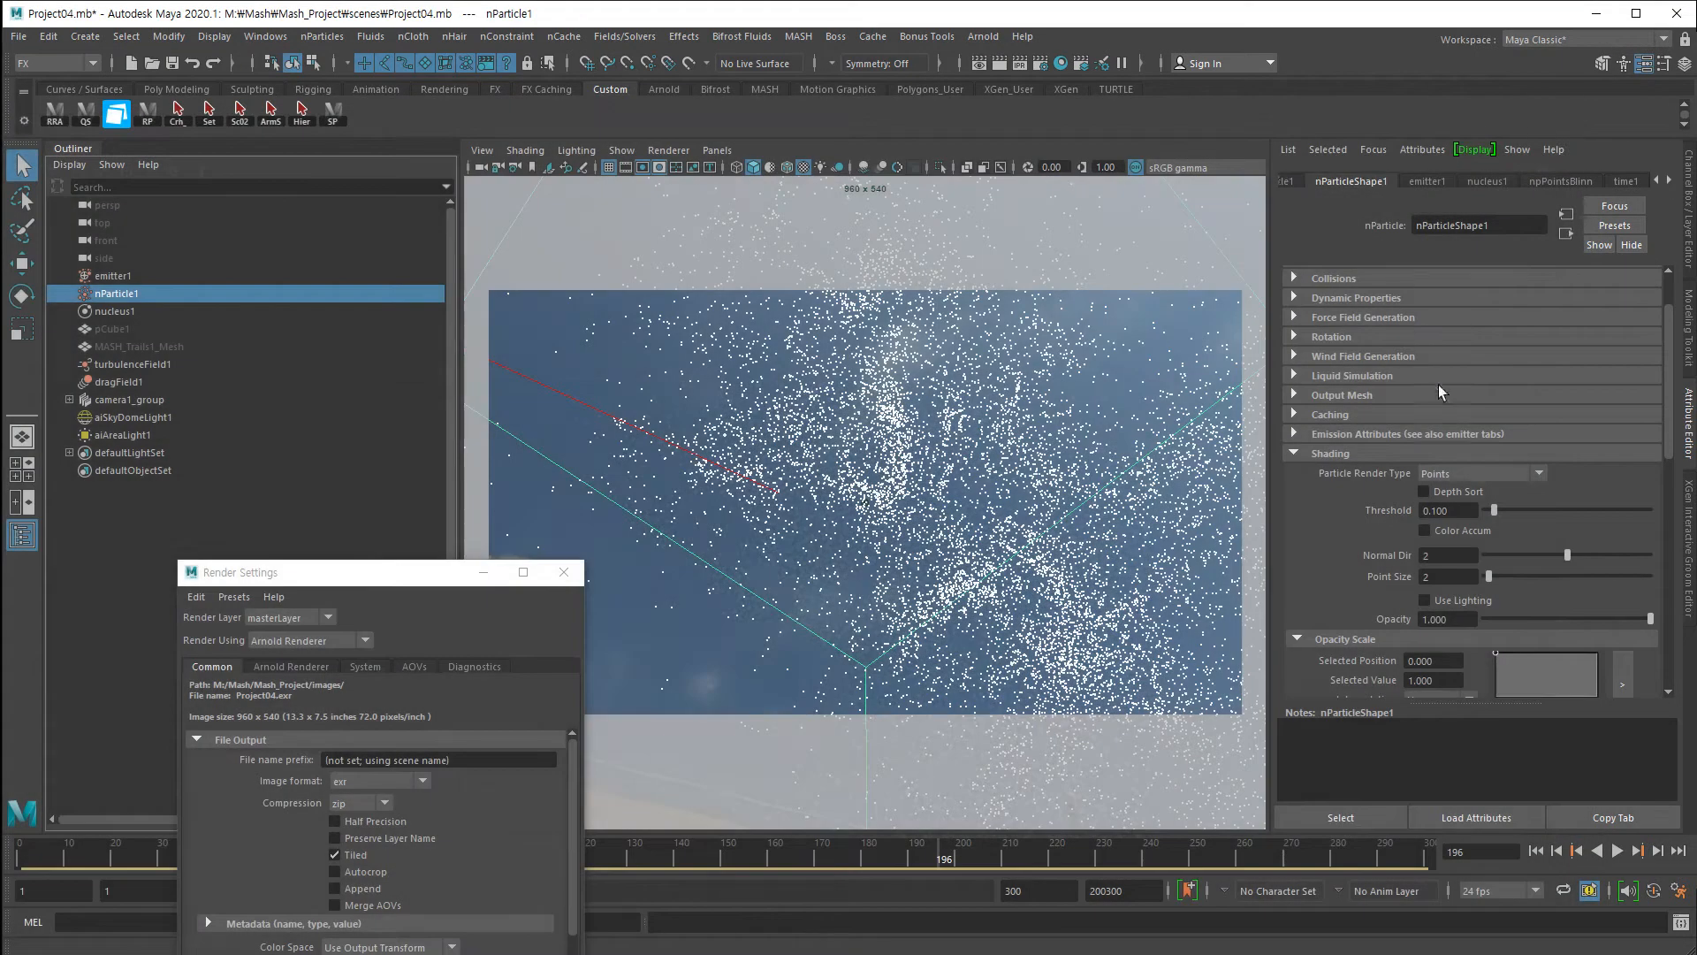
Set the Particle Render Type of nParticleShape1 to Streak and raise its Tail Size to 6.011.
left_click(1448, 471)
left_click(1457, 596)
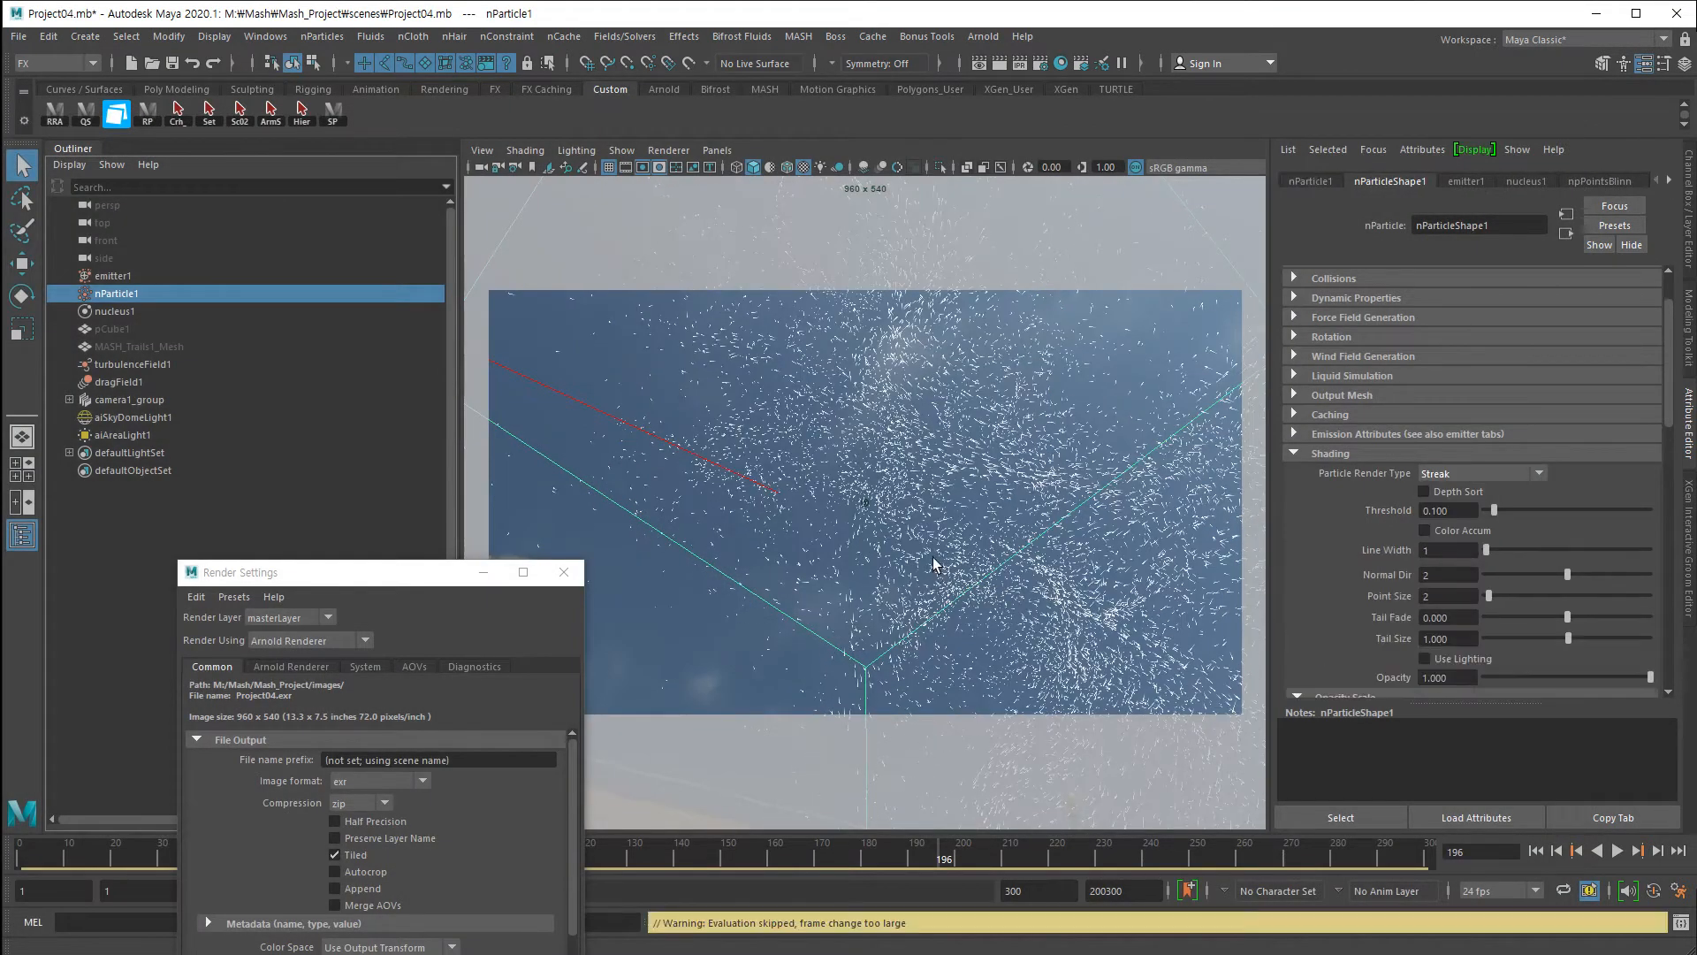
left_click_drag(1569, 638, 1573, 638)
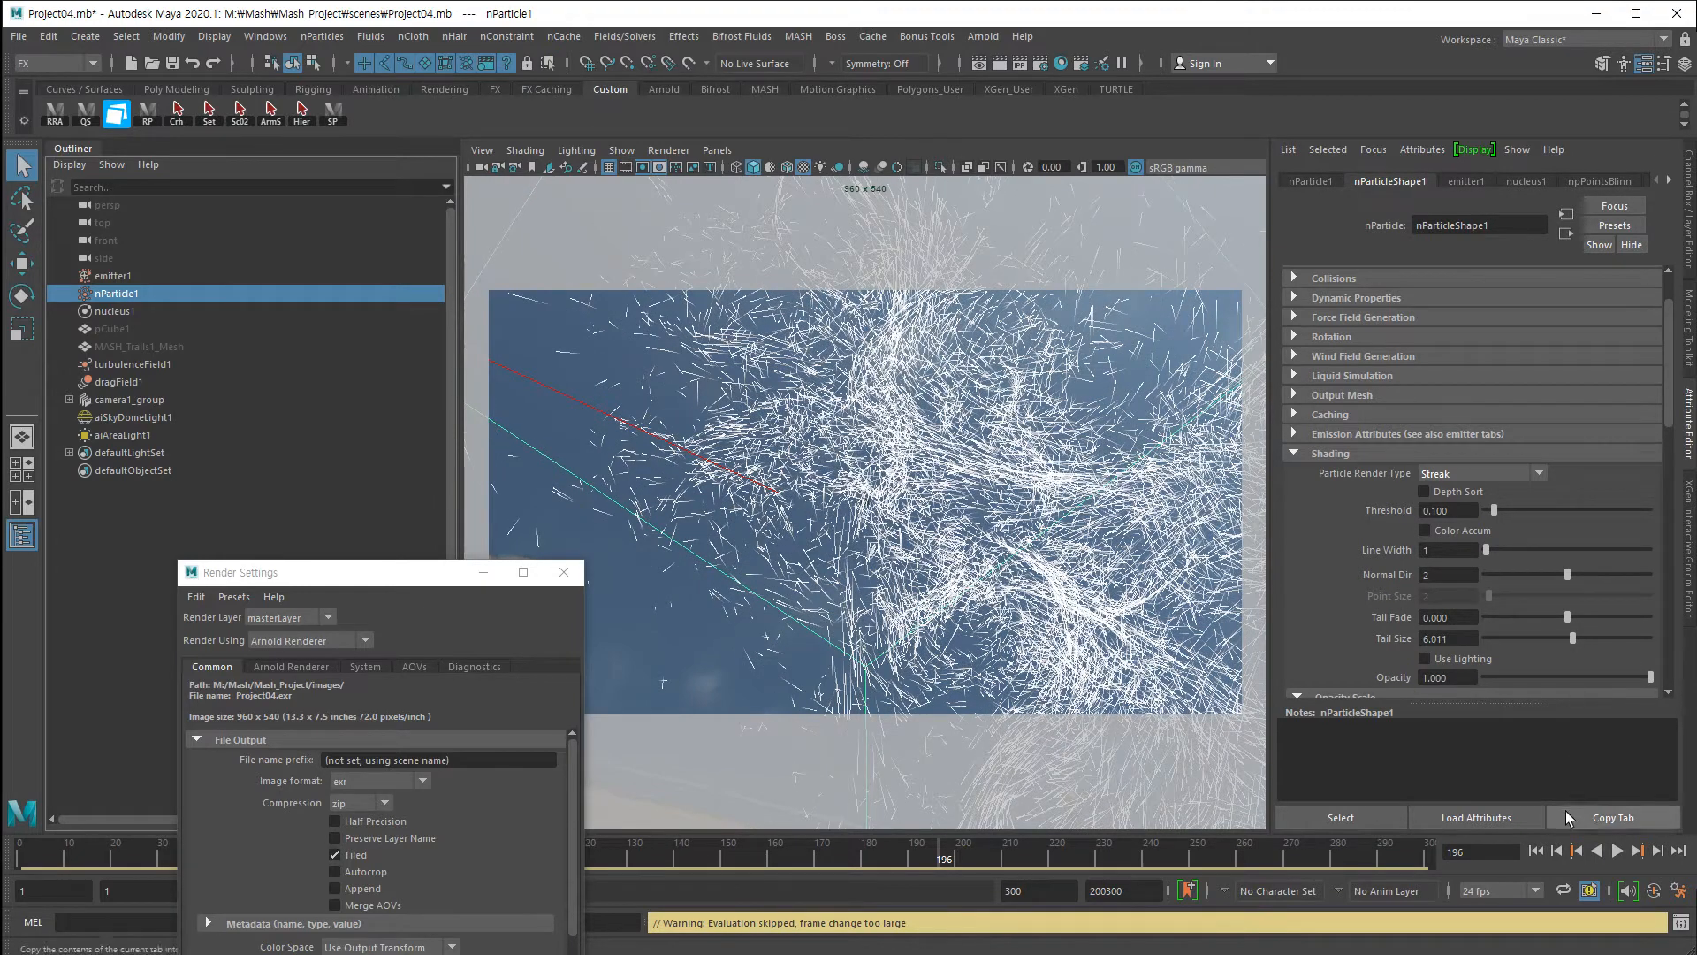
Play the streak particle simulation from the first frame and stop it at frame 142.
left_click(1536, 850)
left_click(1617, 850)
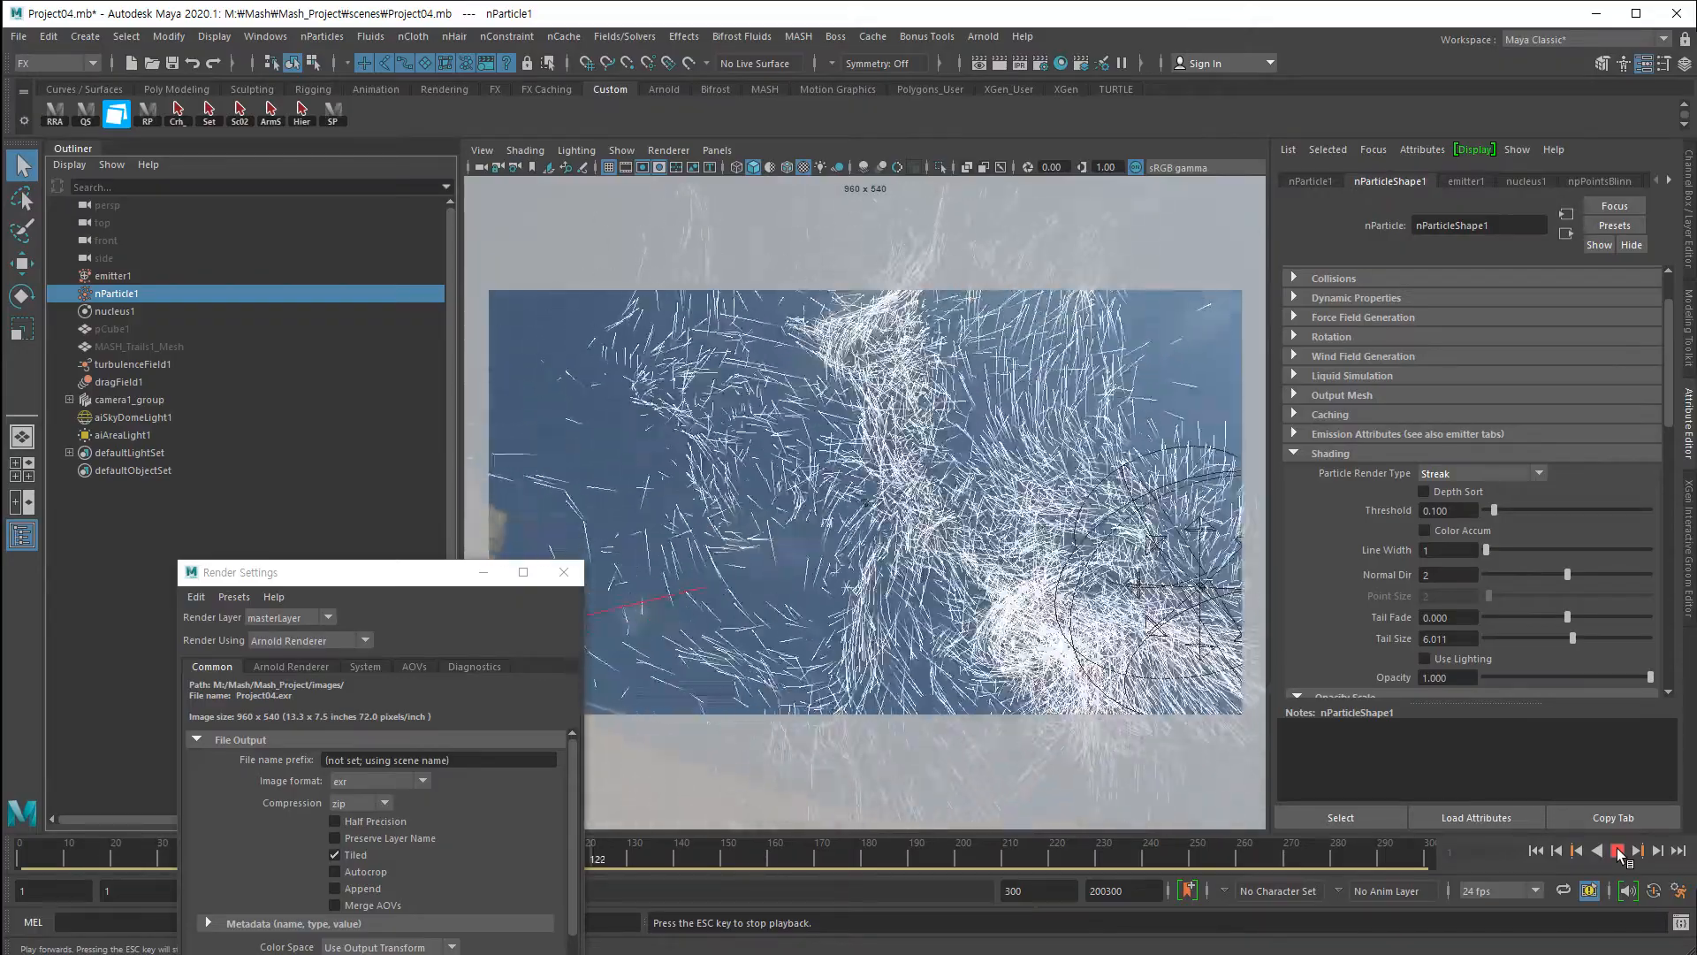
left_click(1617, 850)
Render the streak particles in Arnold RenderView and inspect their shape up close.
left_click(979, 37)
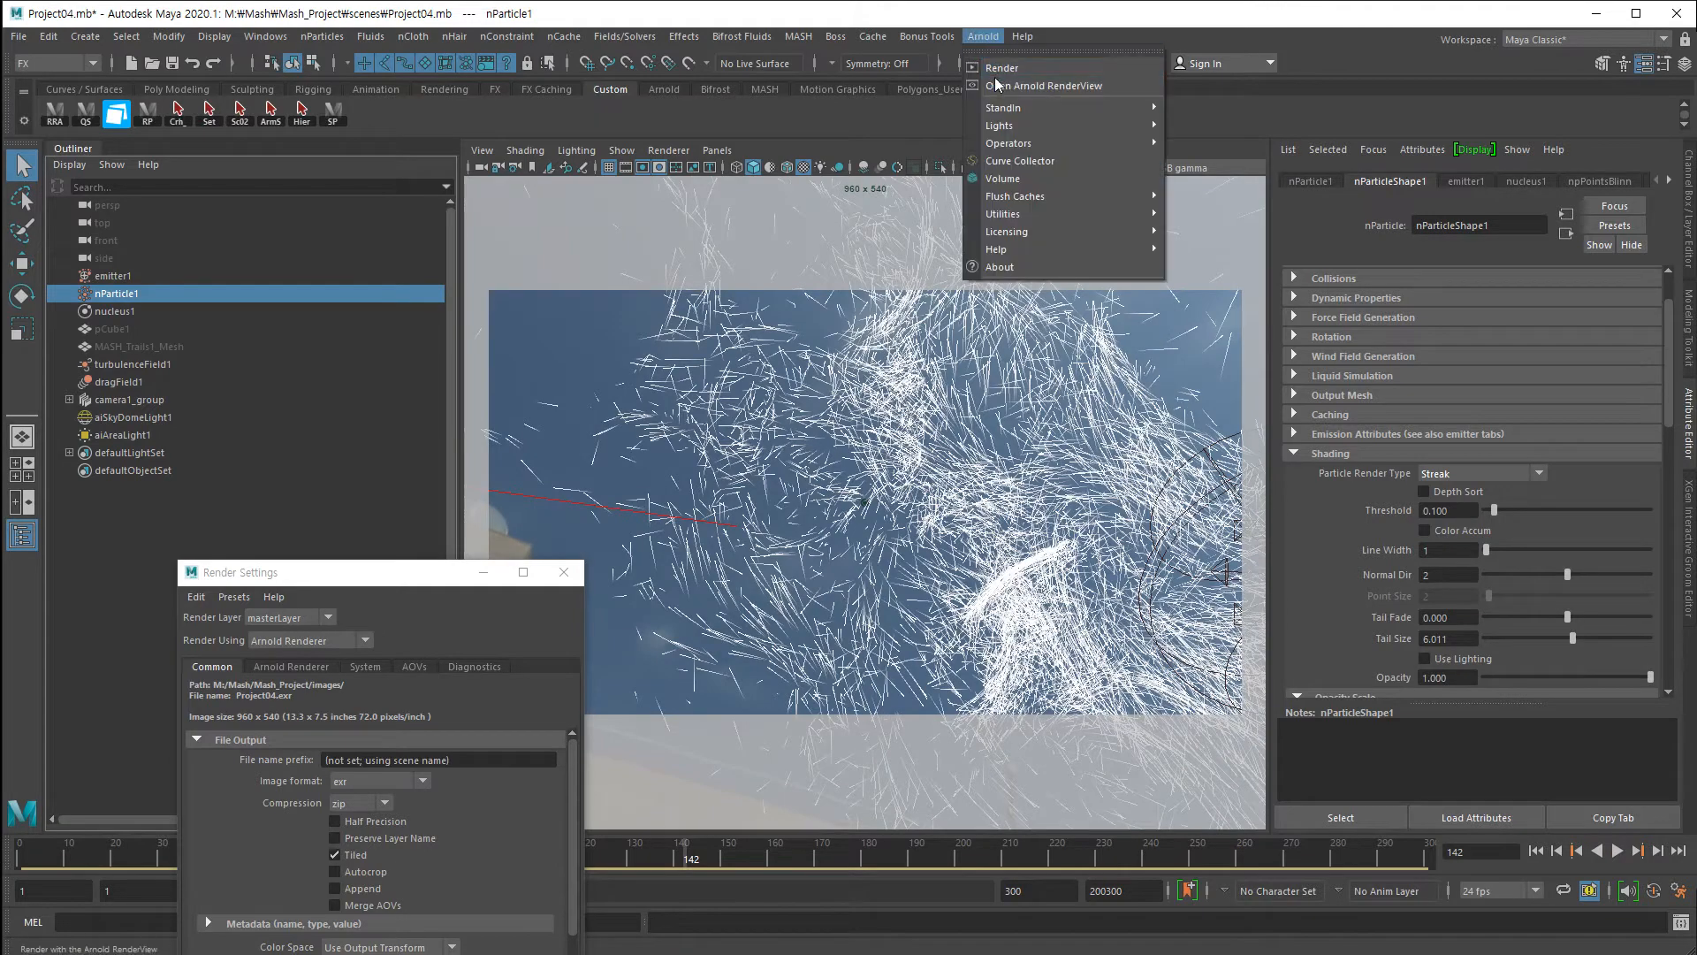
left_click(996, 83)
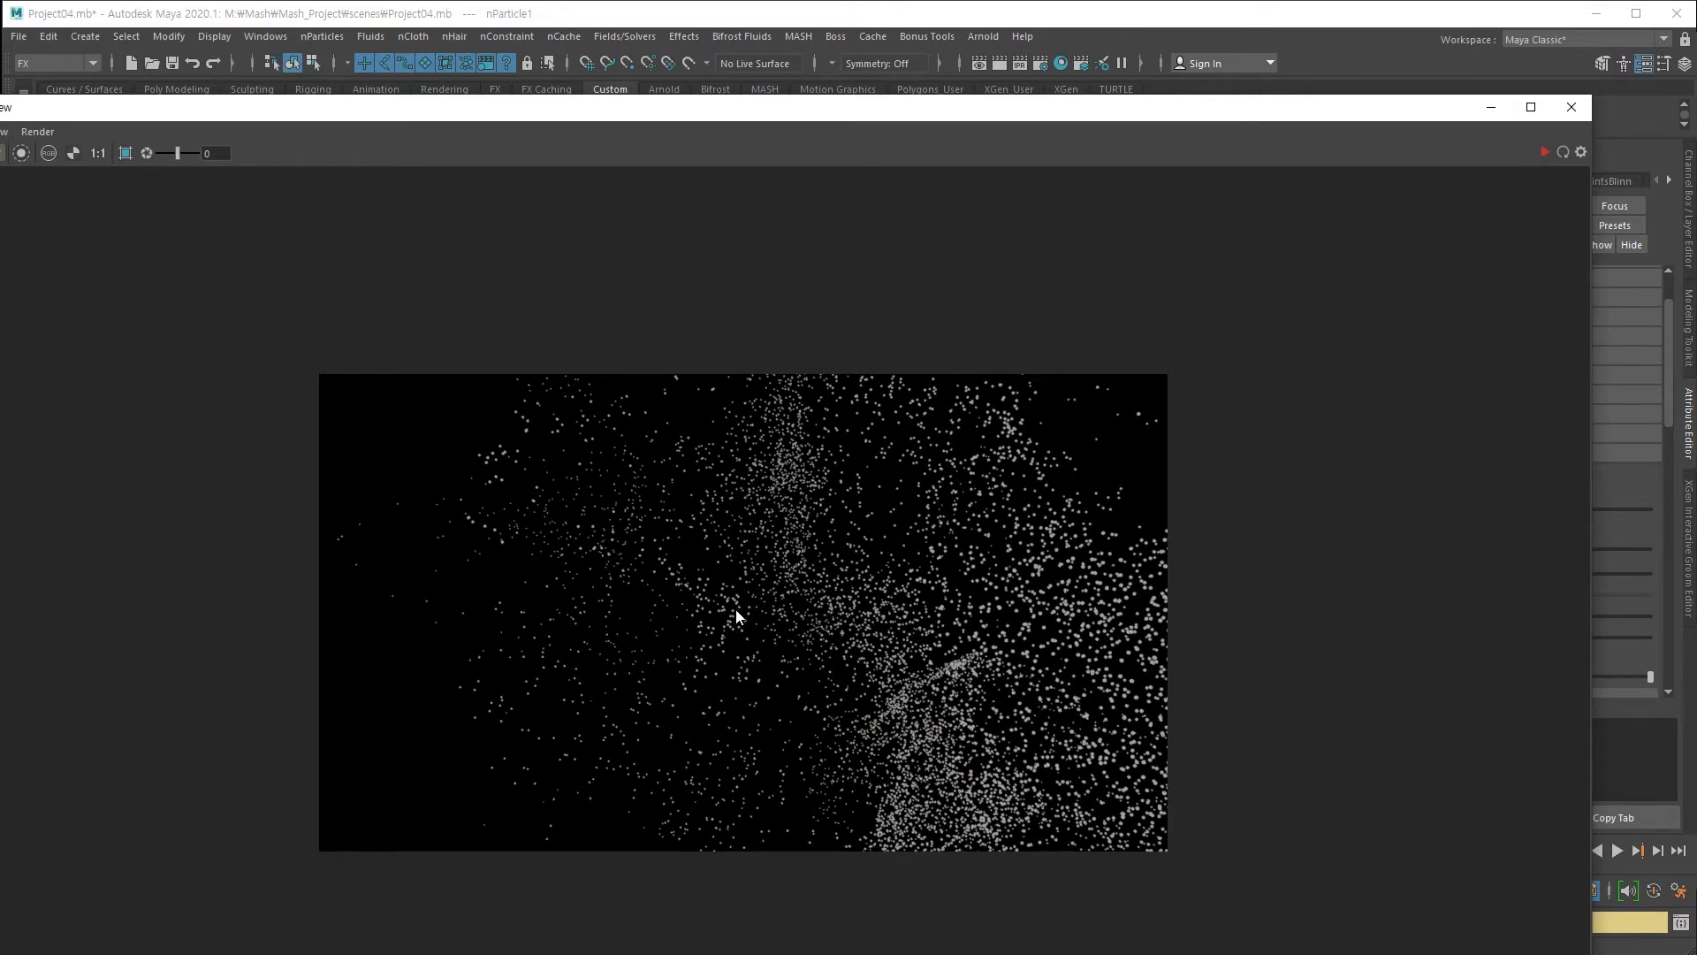
scroll(737, 583, "up", 1)
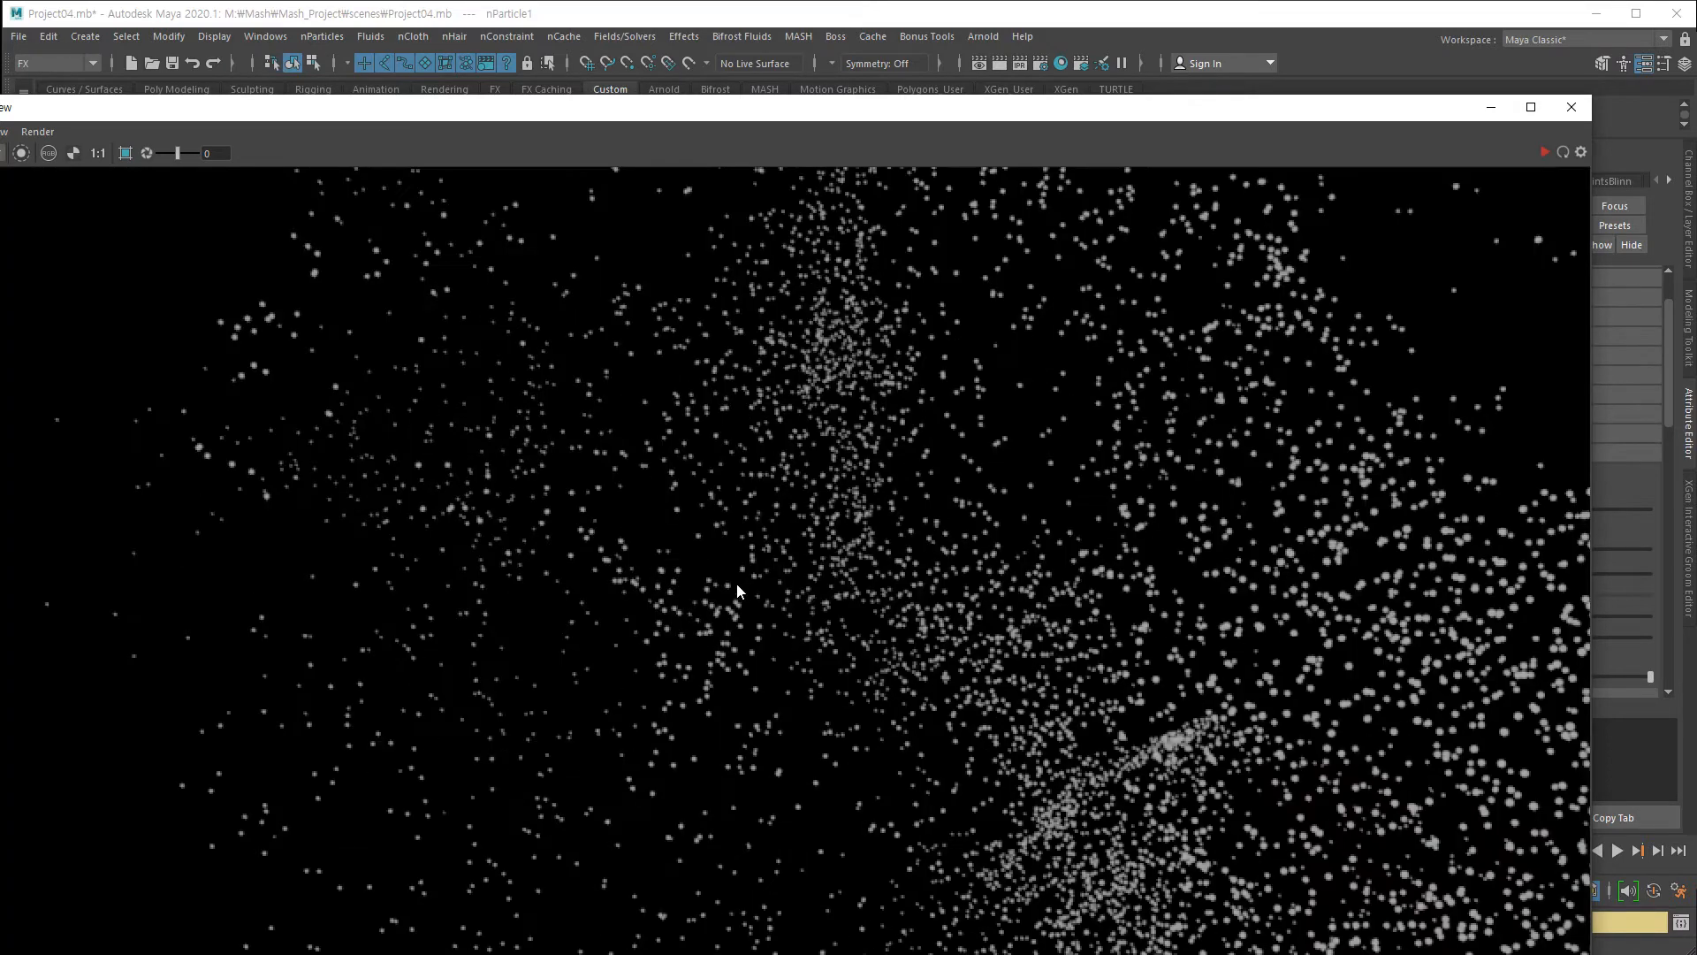
scroll(737, 584, "down", 1)
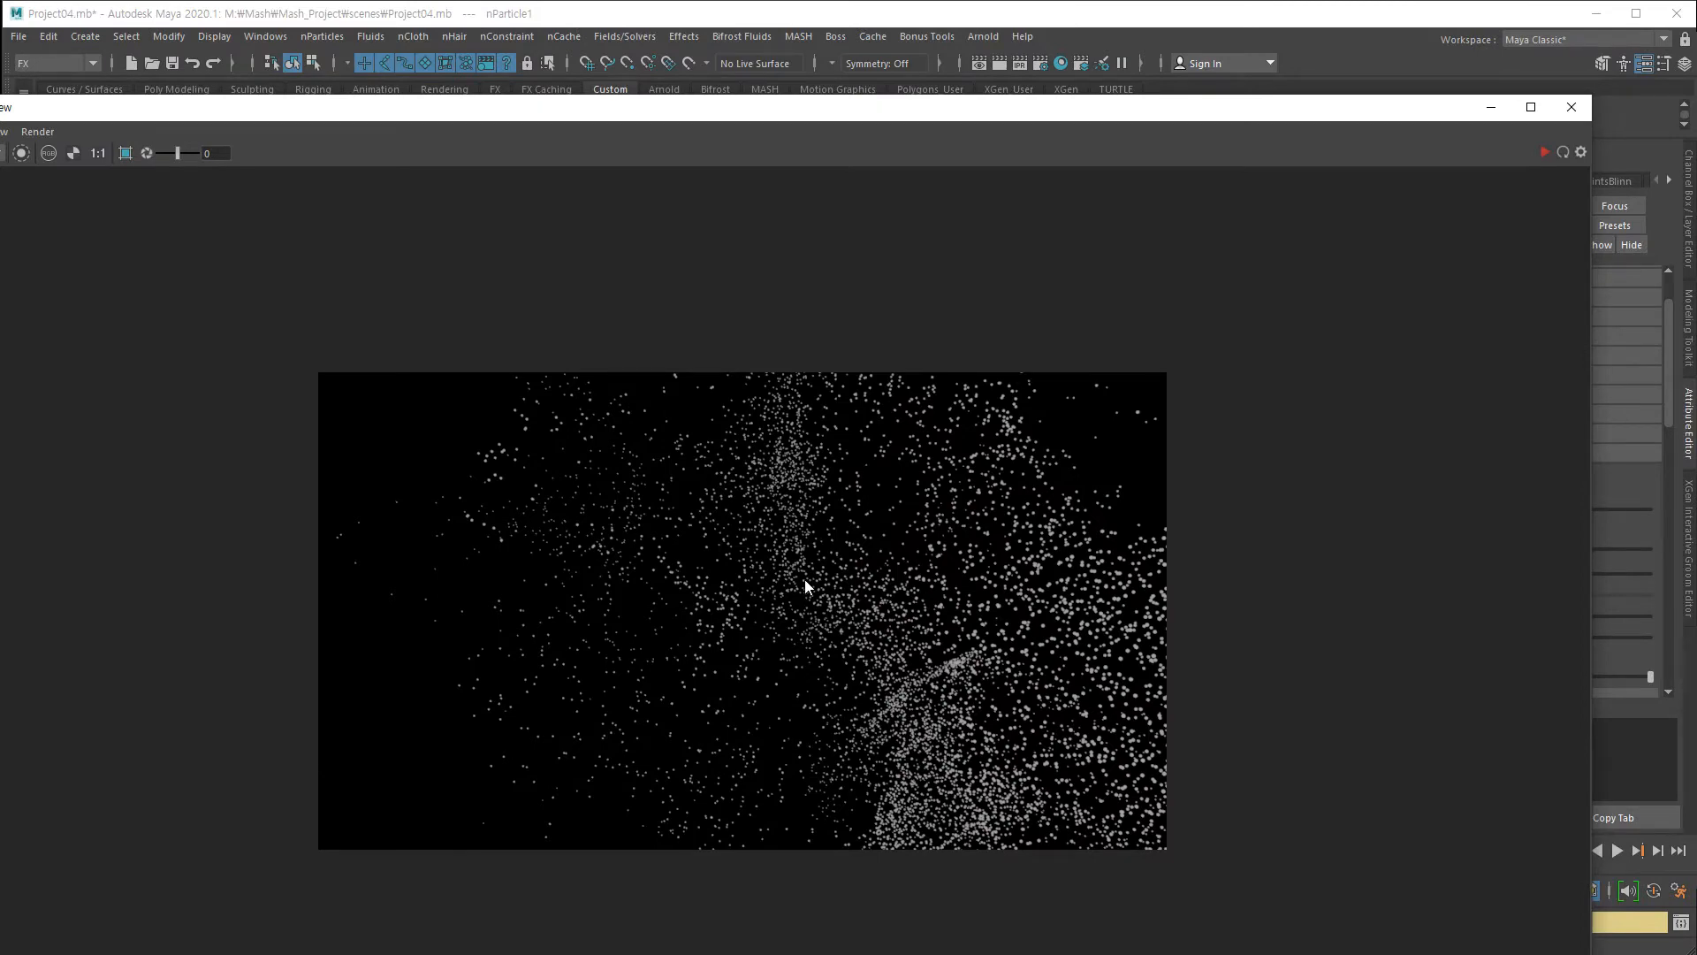
Compare the Arnold render with the viewport streaks and review the Particle Render Type options of nParticleShape1.
left_click_drag(1460, 117, 619, 312)
left_click(1529, 479)
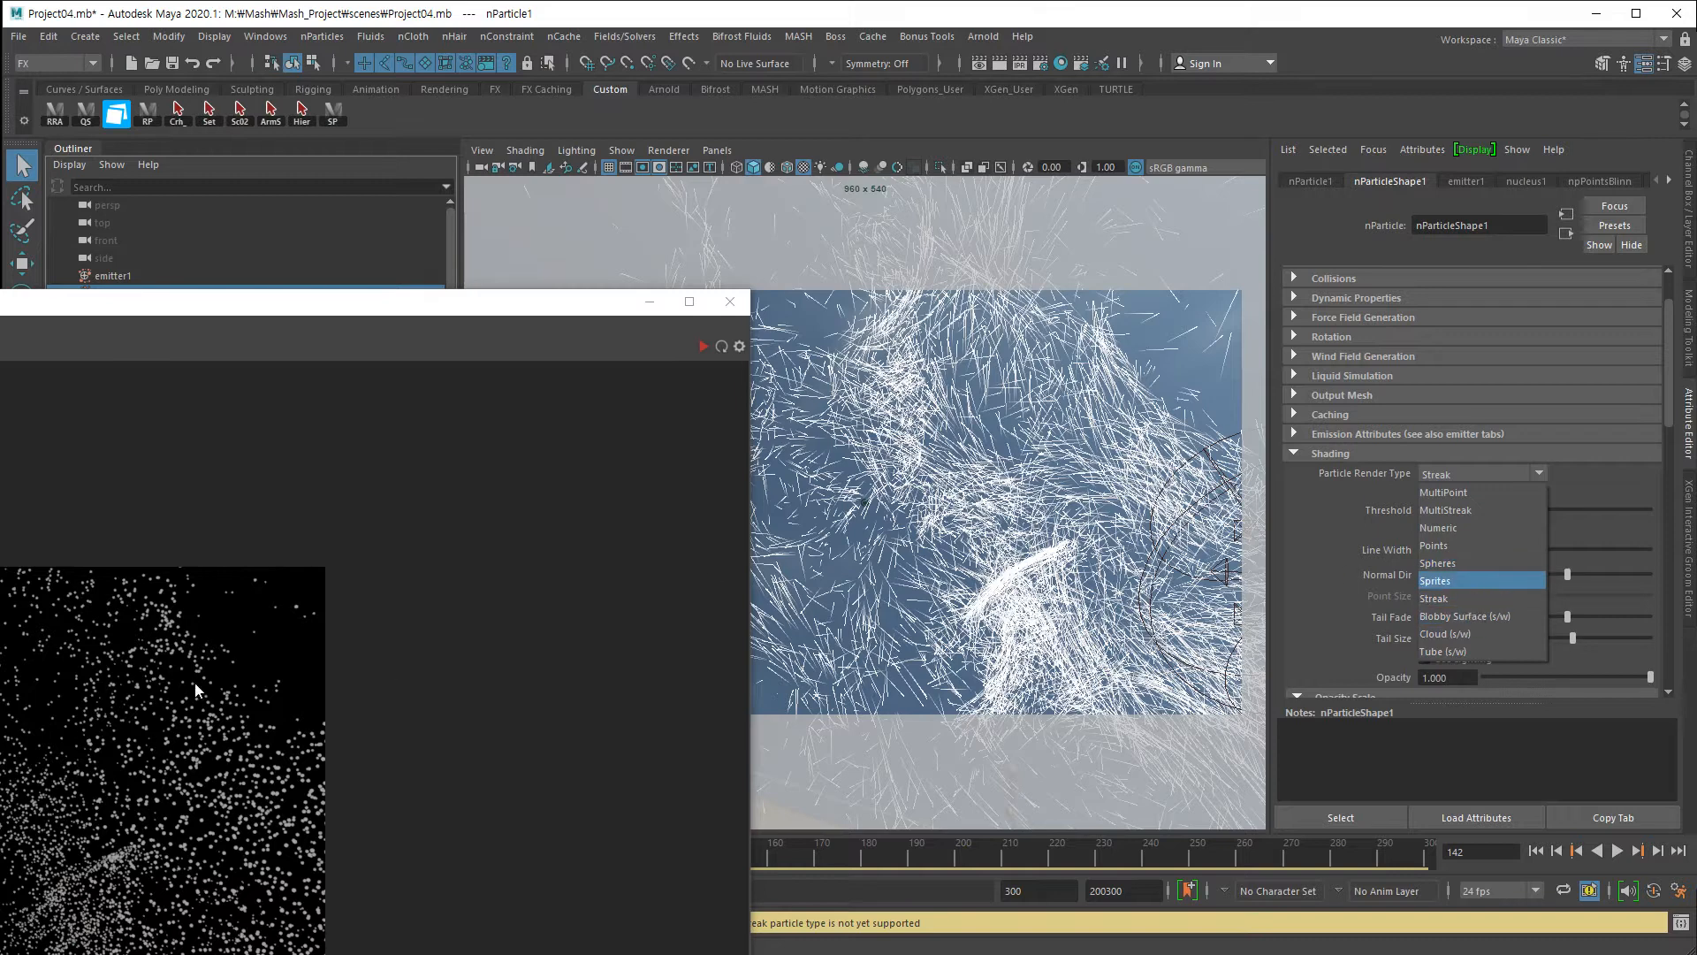
left_click(352, 307)
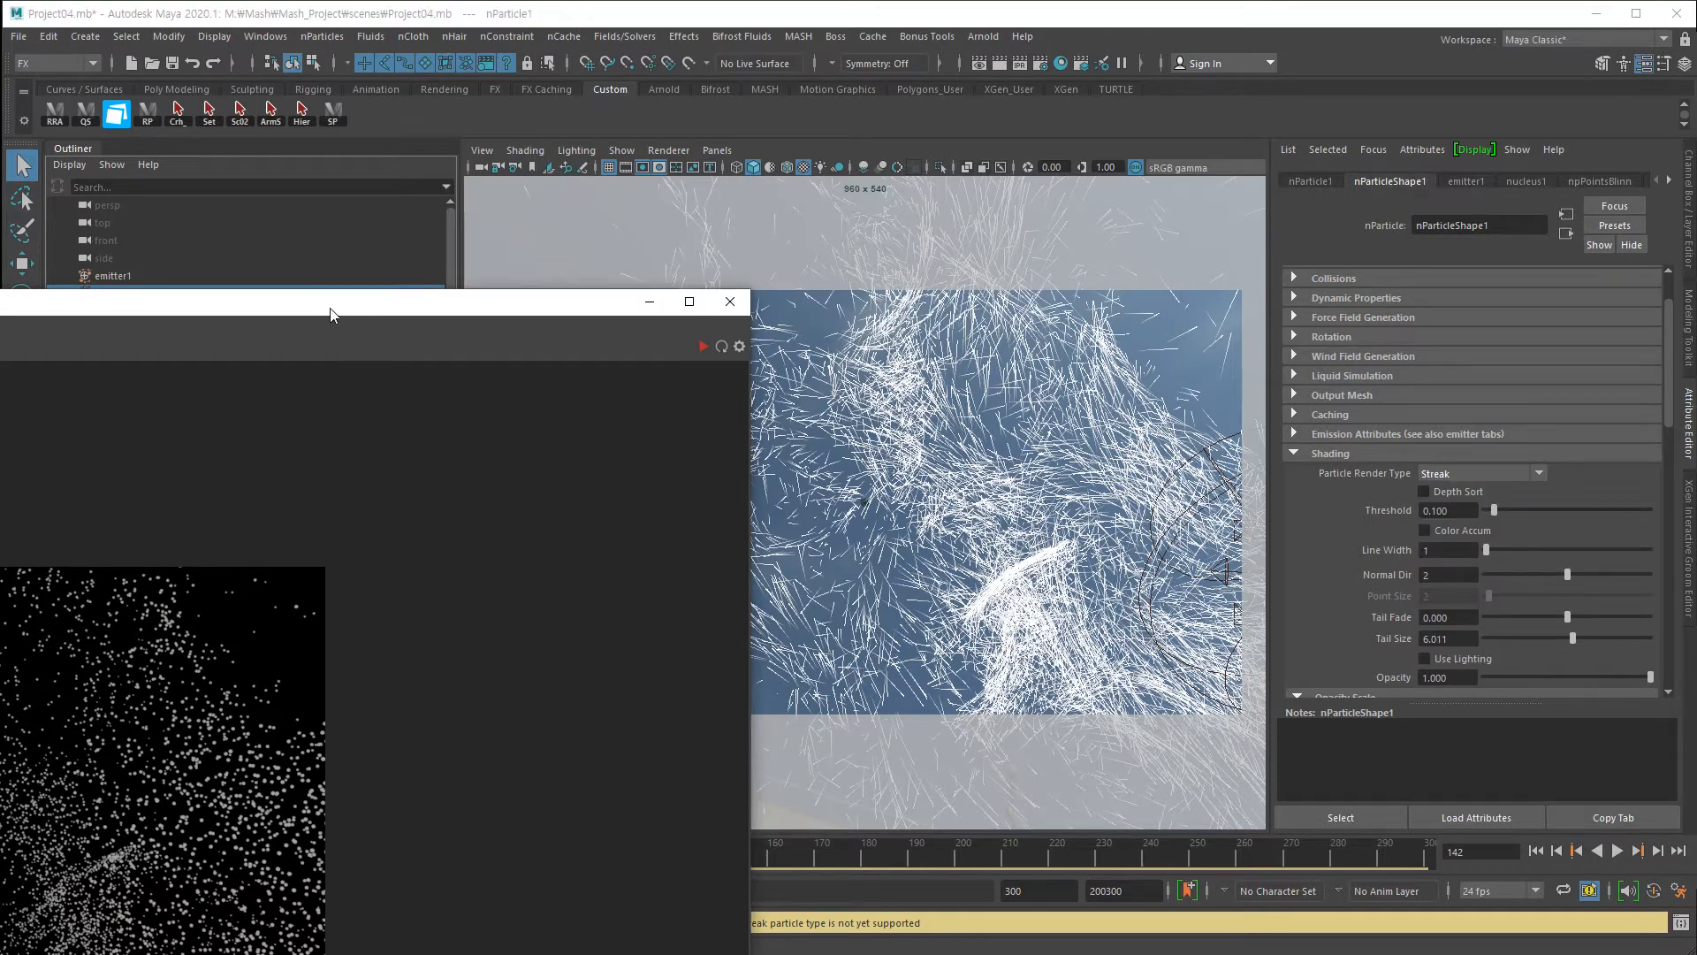
left_click_drag(330, 314, 690, 143)
left_click(779, 130)
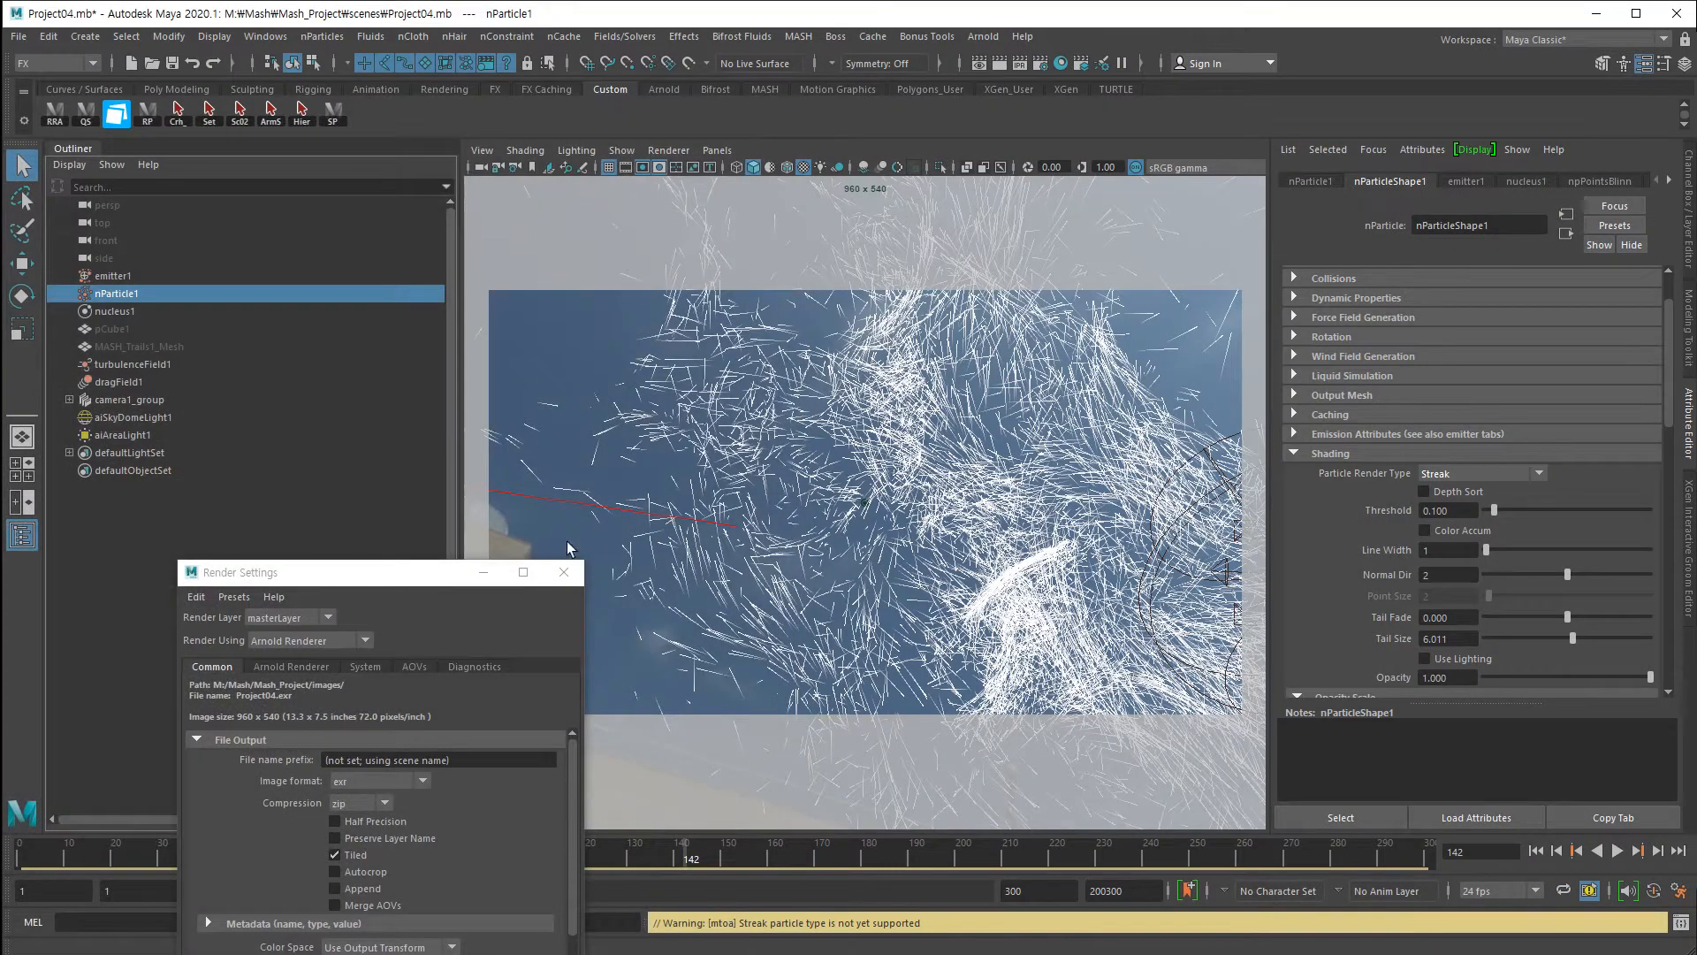
Switch the scene's renderer from Arnold to Maya Hardware 2.0 and show its renderer-specific settings.
left_click_drag(420, 579, 776, 234)
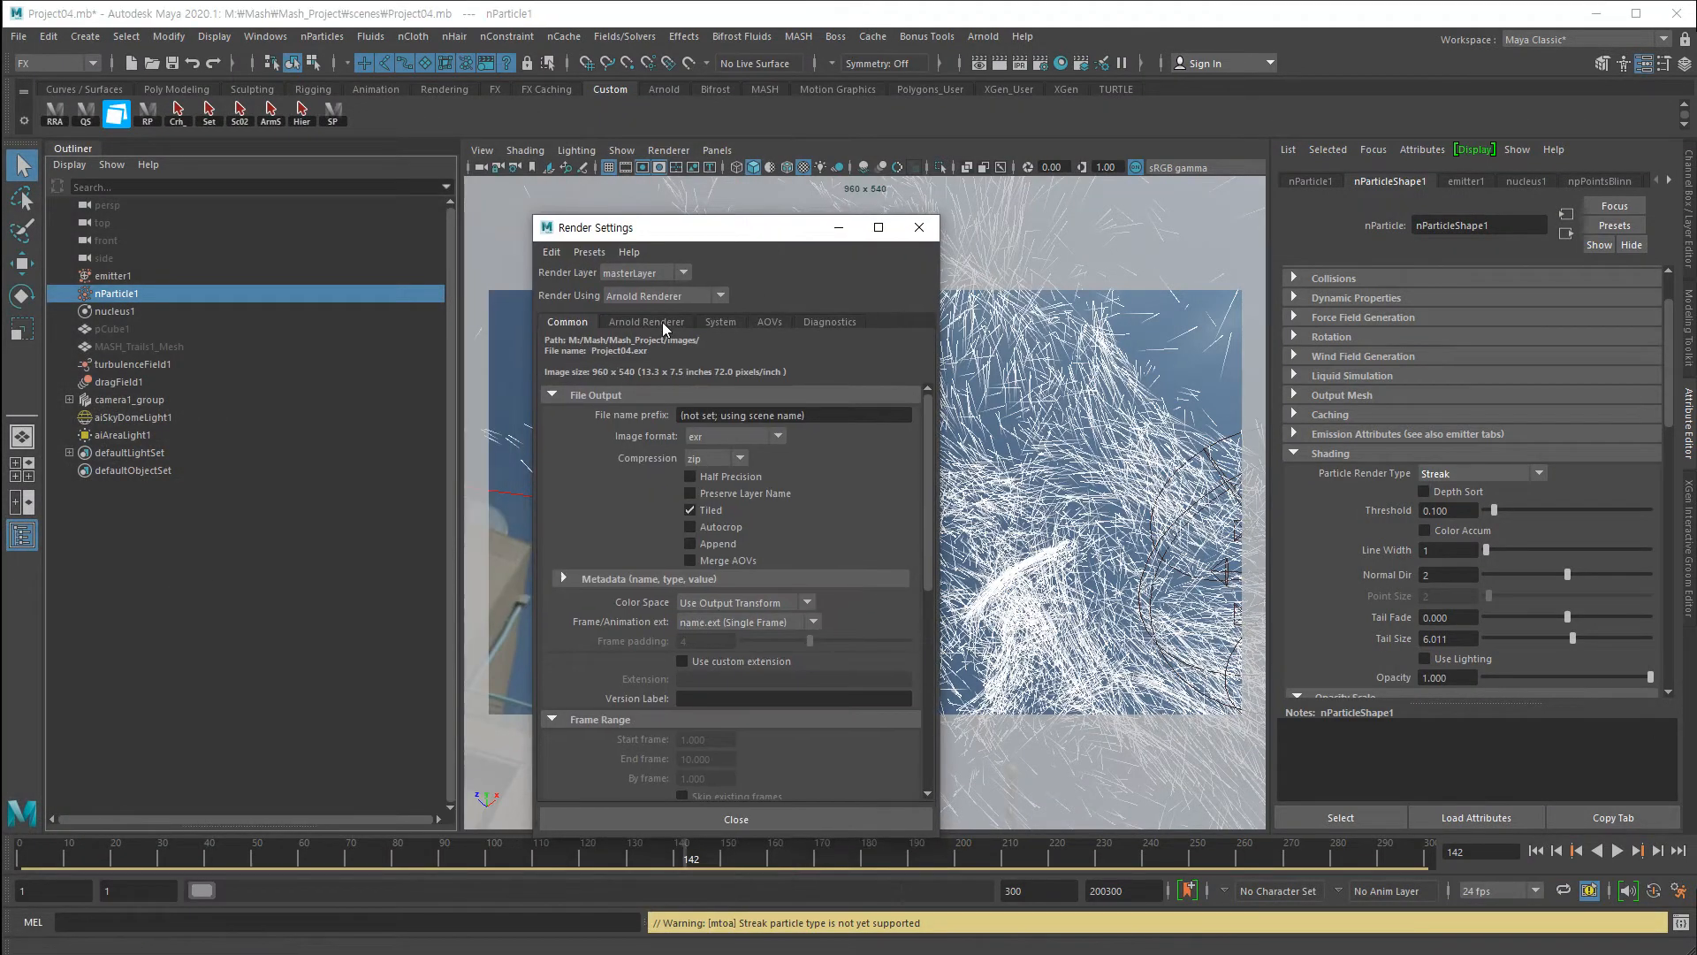
left_click(652, 291)
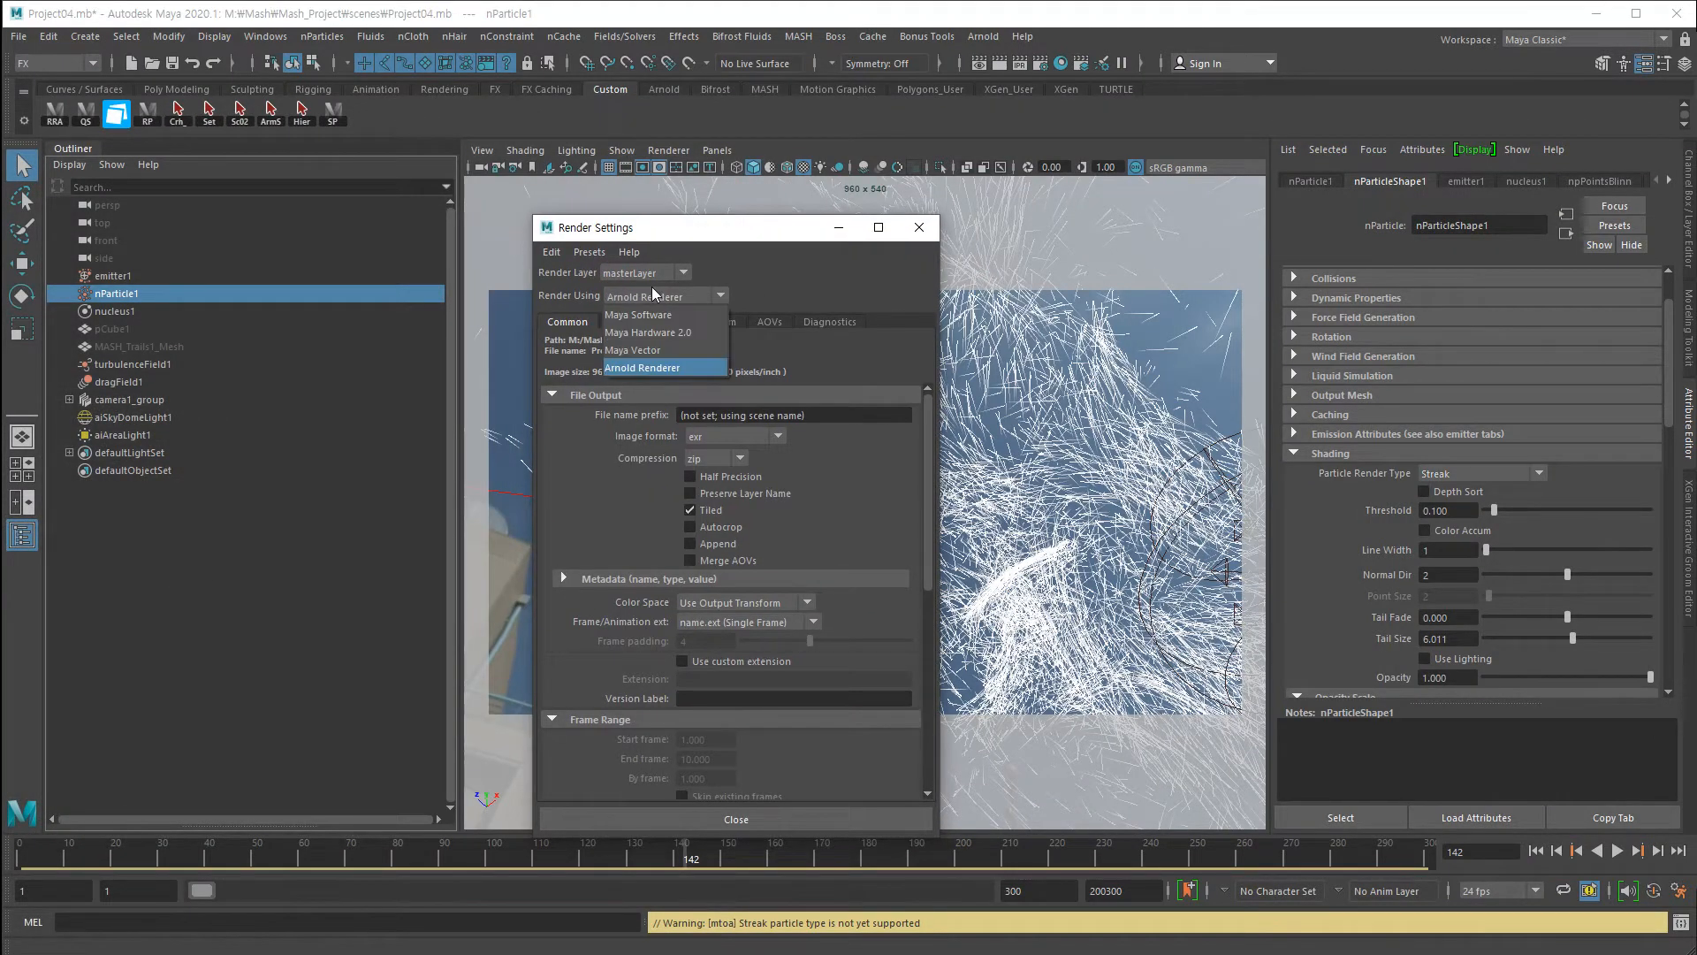
left_click(654, 334)
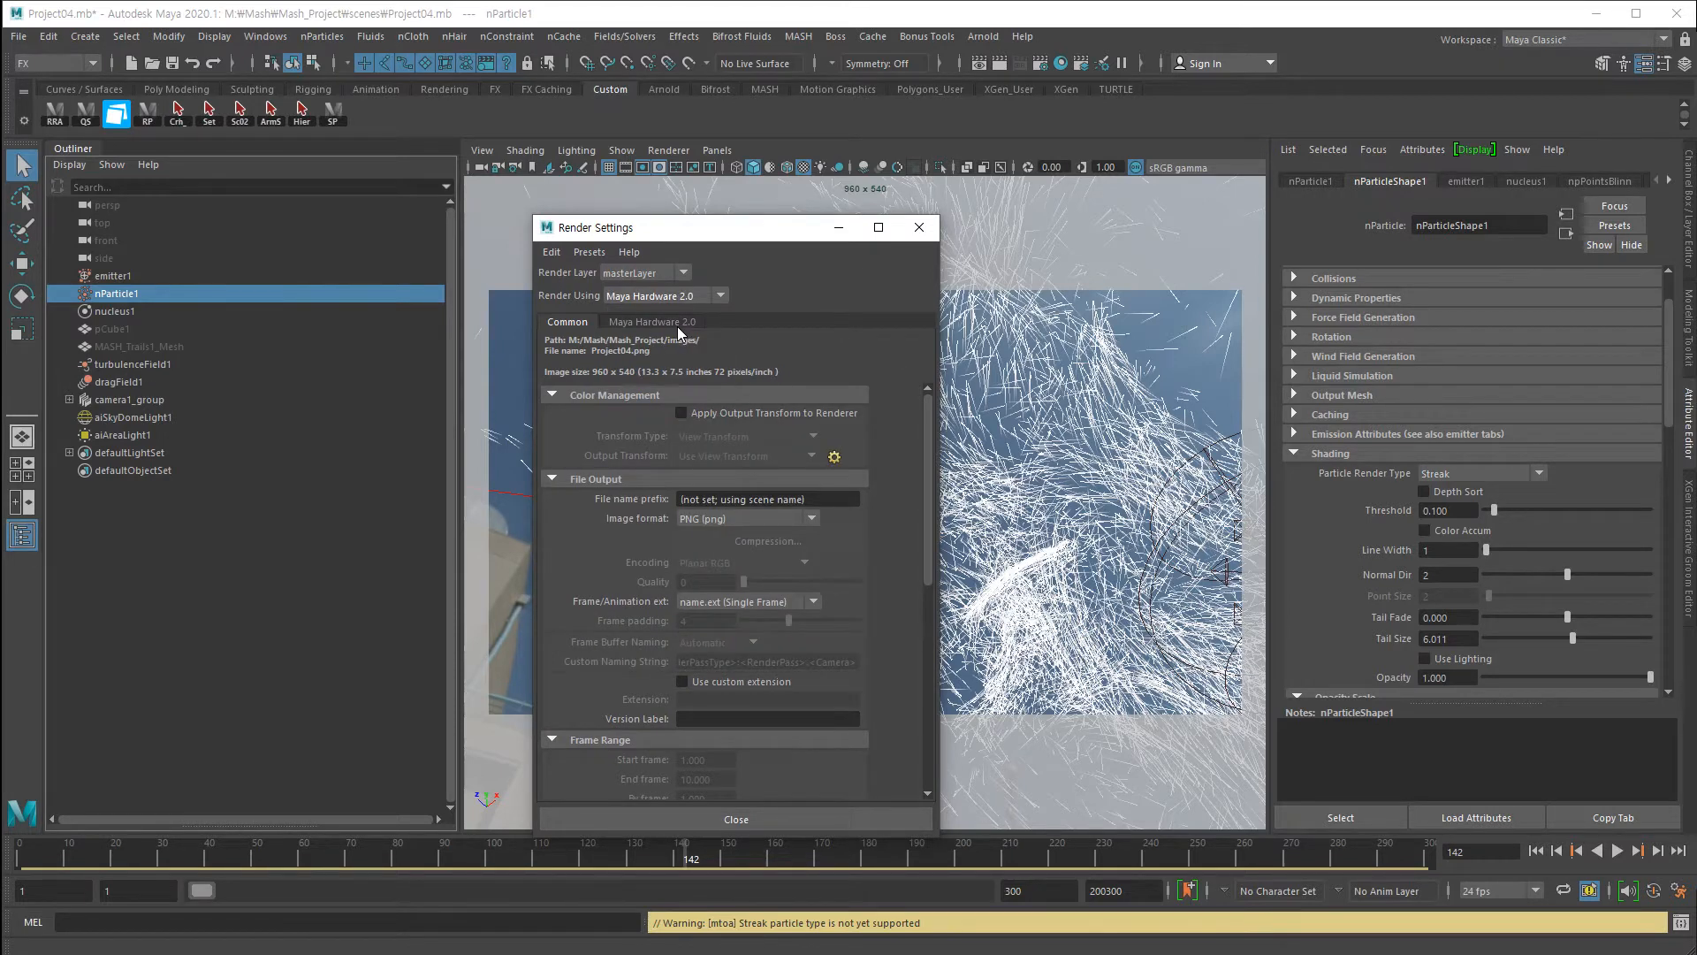
left_click(670, 323)
left_click_drag(642, 229, 213, 260)
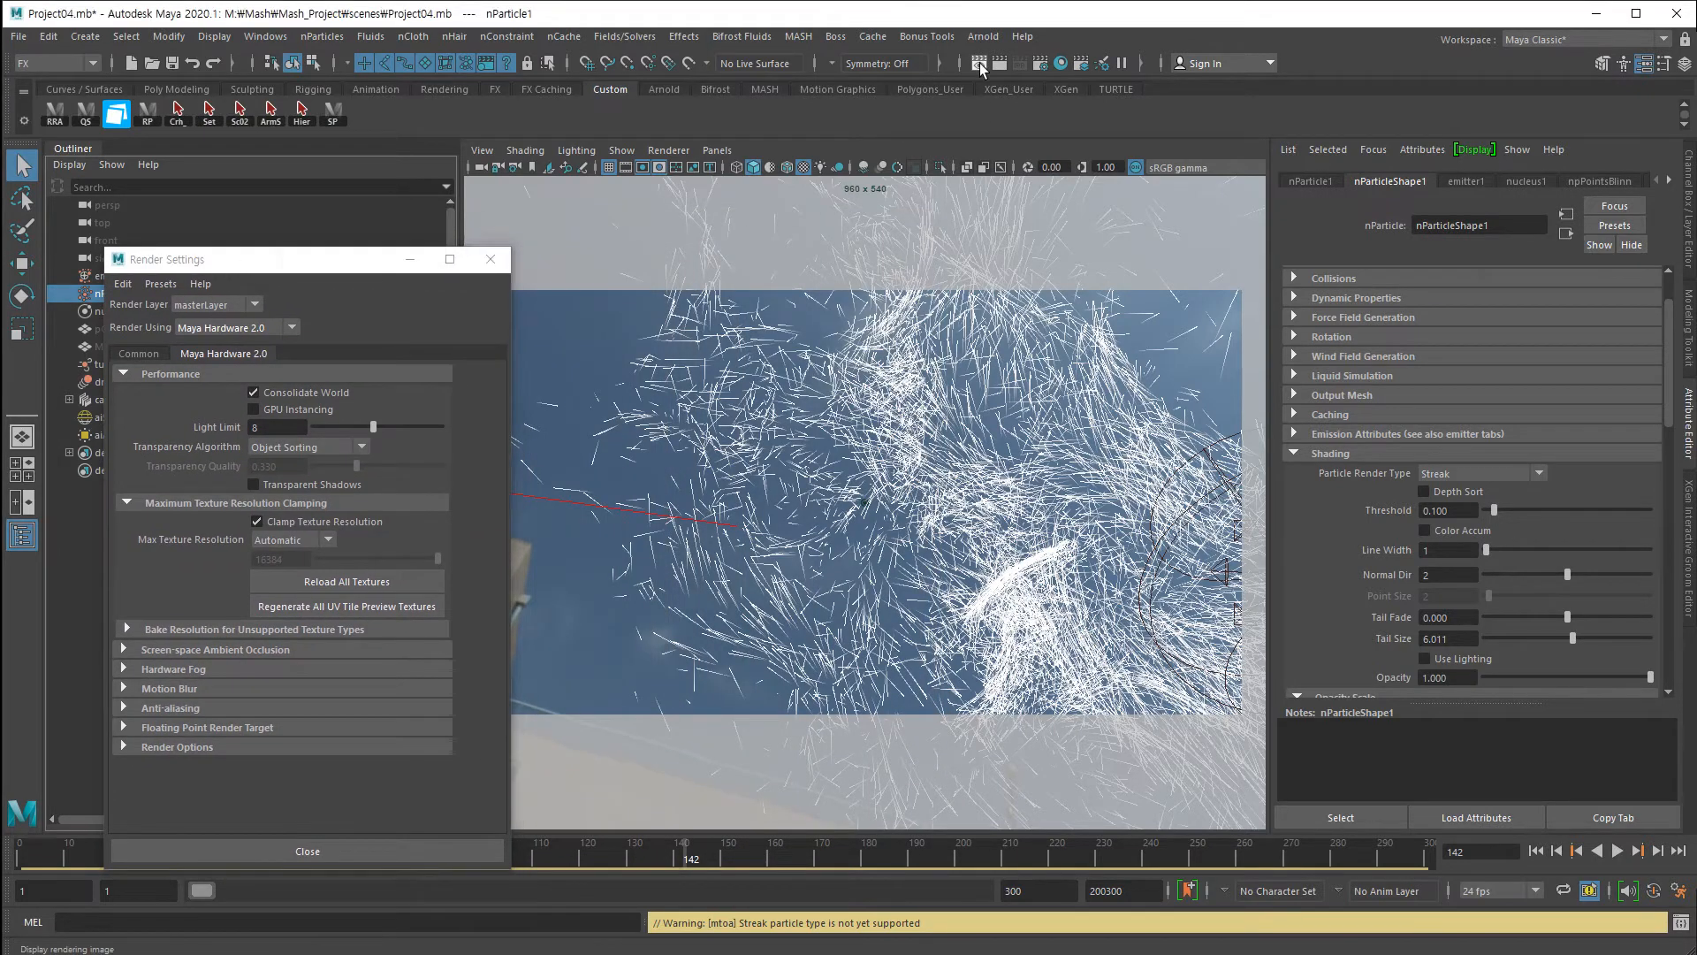
Render the streak particles through camera1 in Render View with Maya Hardware 2.0 and compare the image with the viewport.
left_click(980, 62)
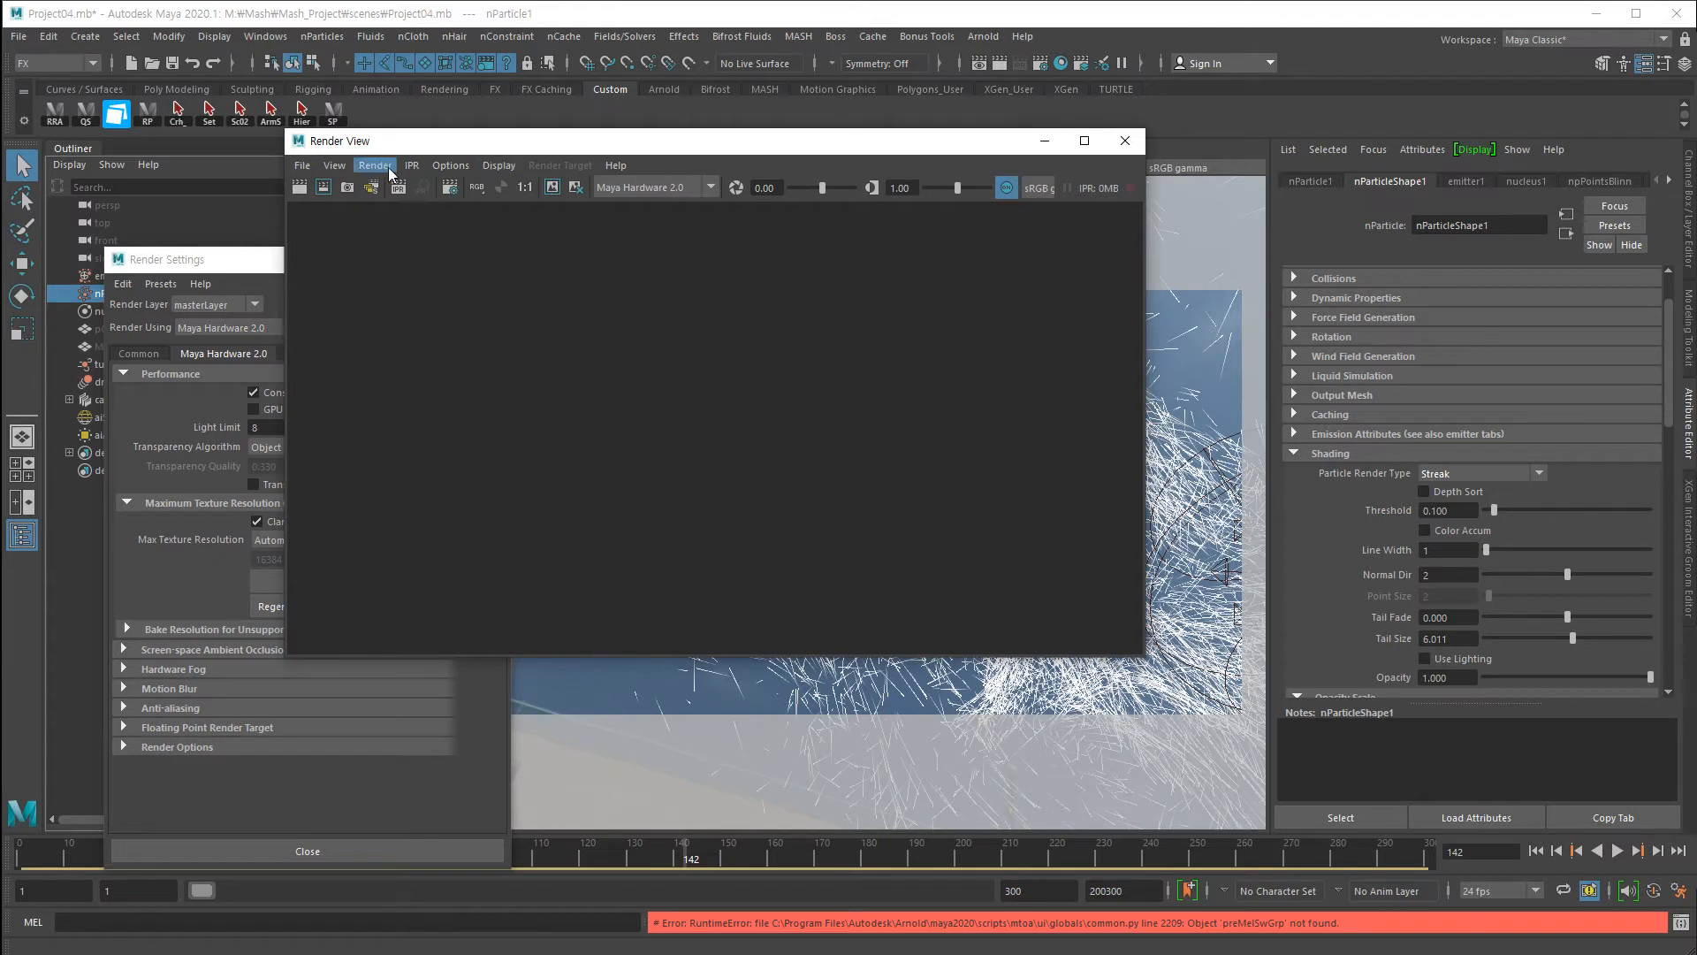
left_click(301, 188)
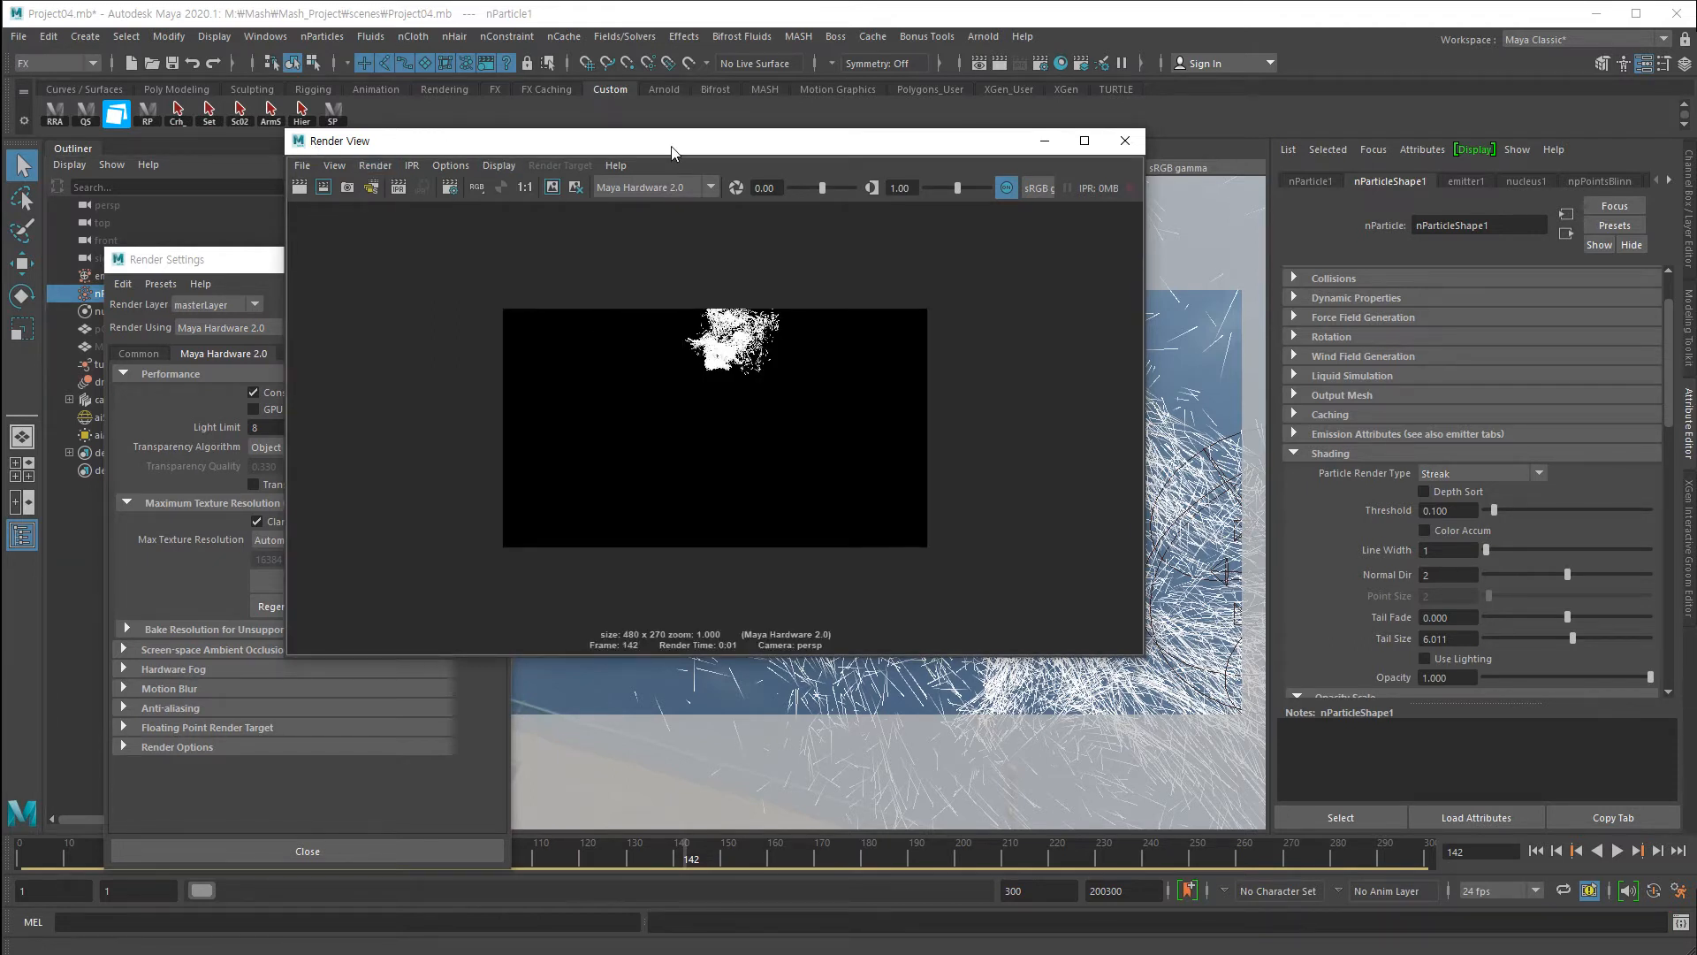
left_click(375, 166)
mouse_move(401, 268)
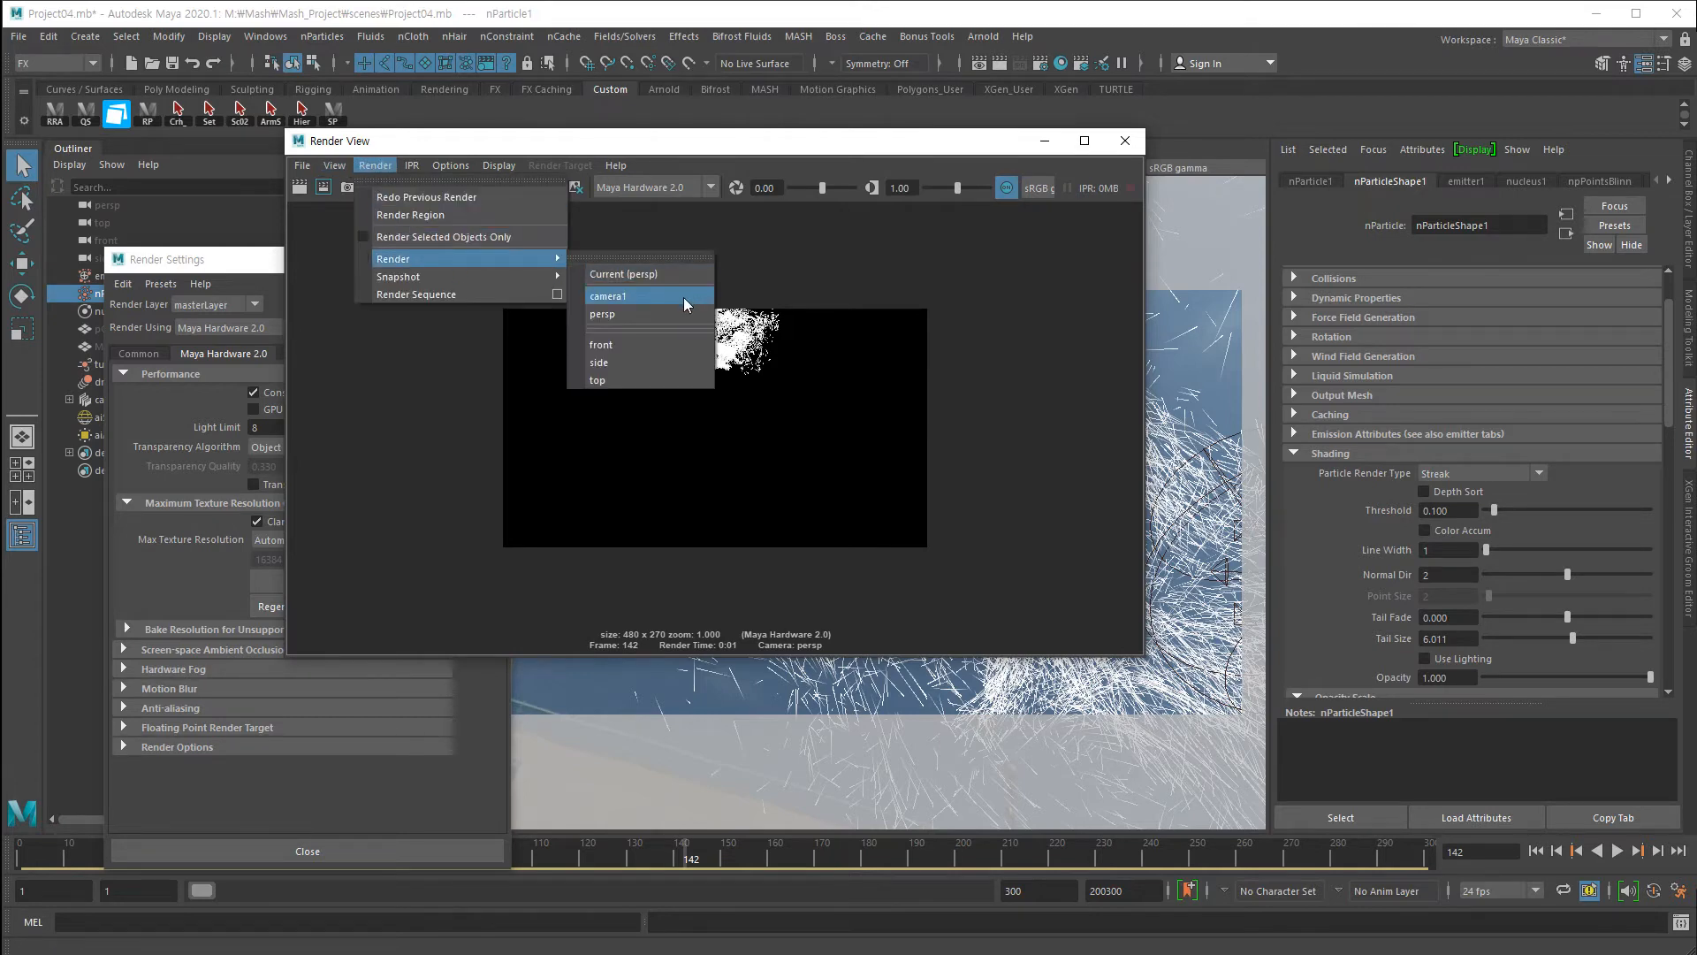
left_click(610, 296)
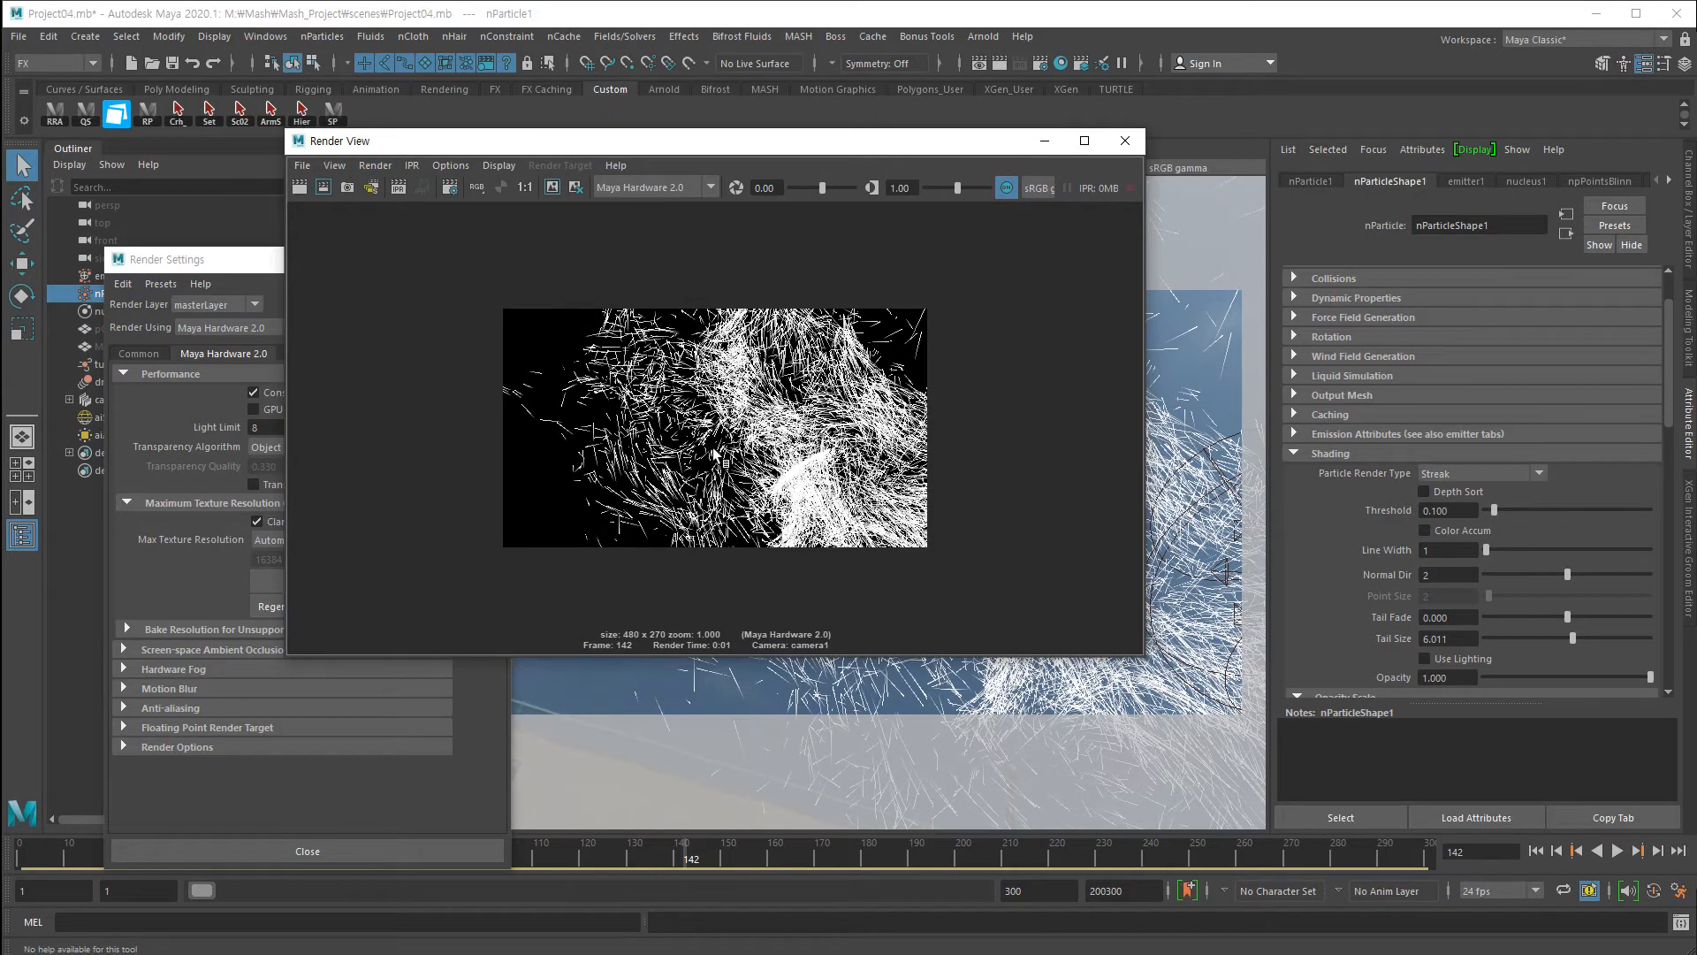
scroll(632, 427, "up", 2)
scroll(634, 482, "down", 2)
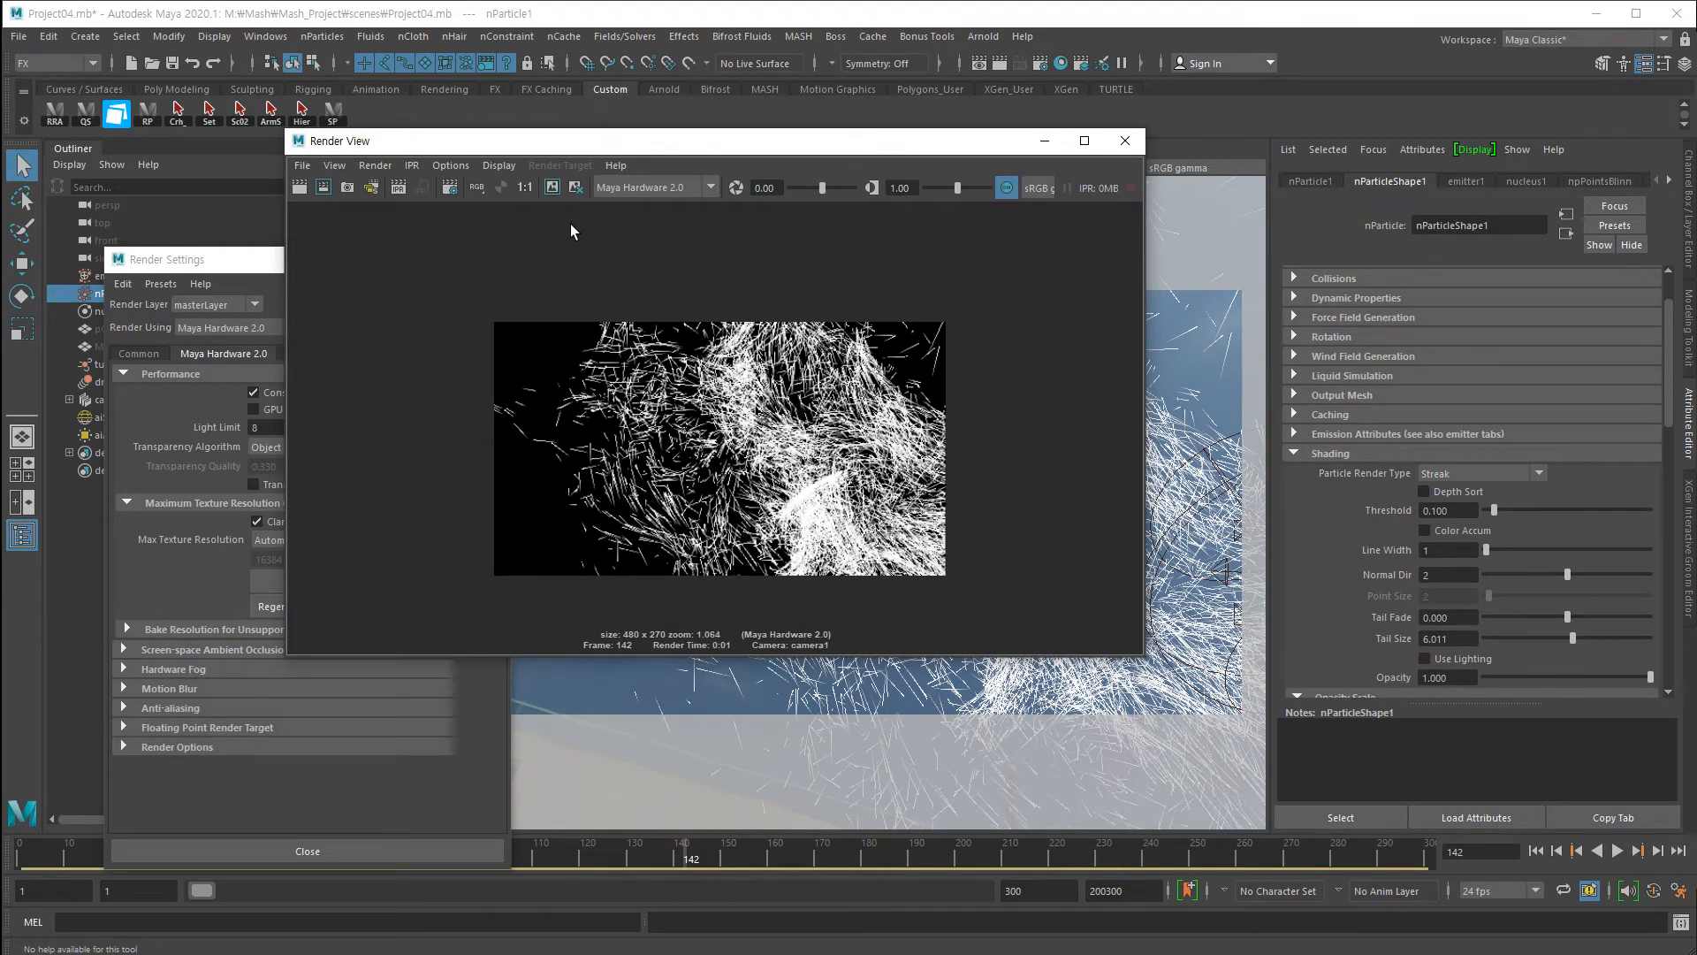
left_click_drag(598, 148, 874, 394)
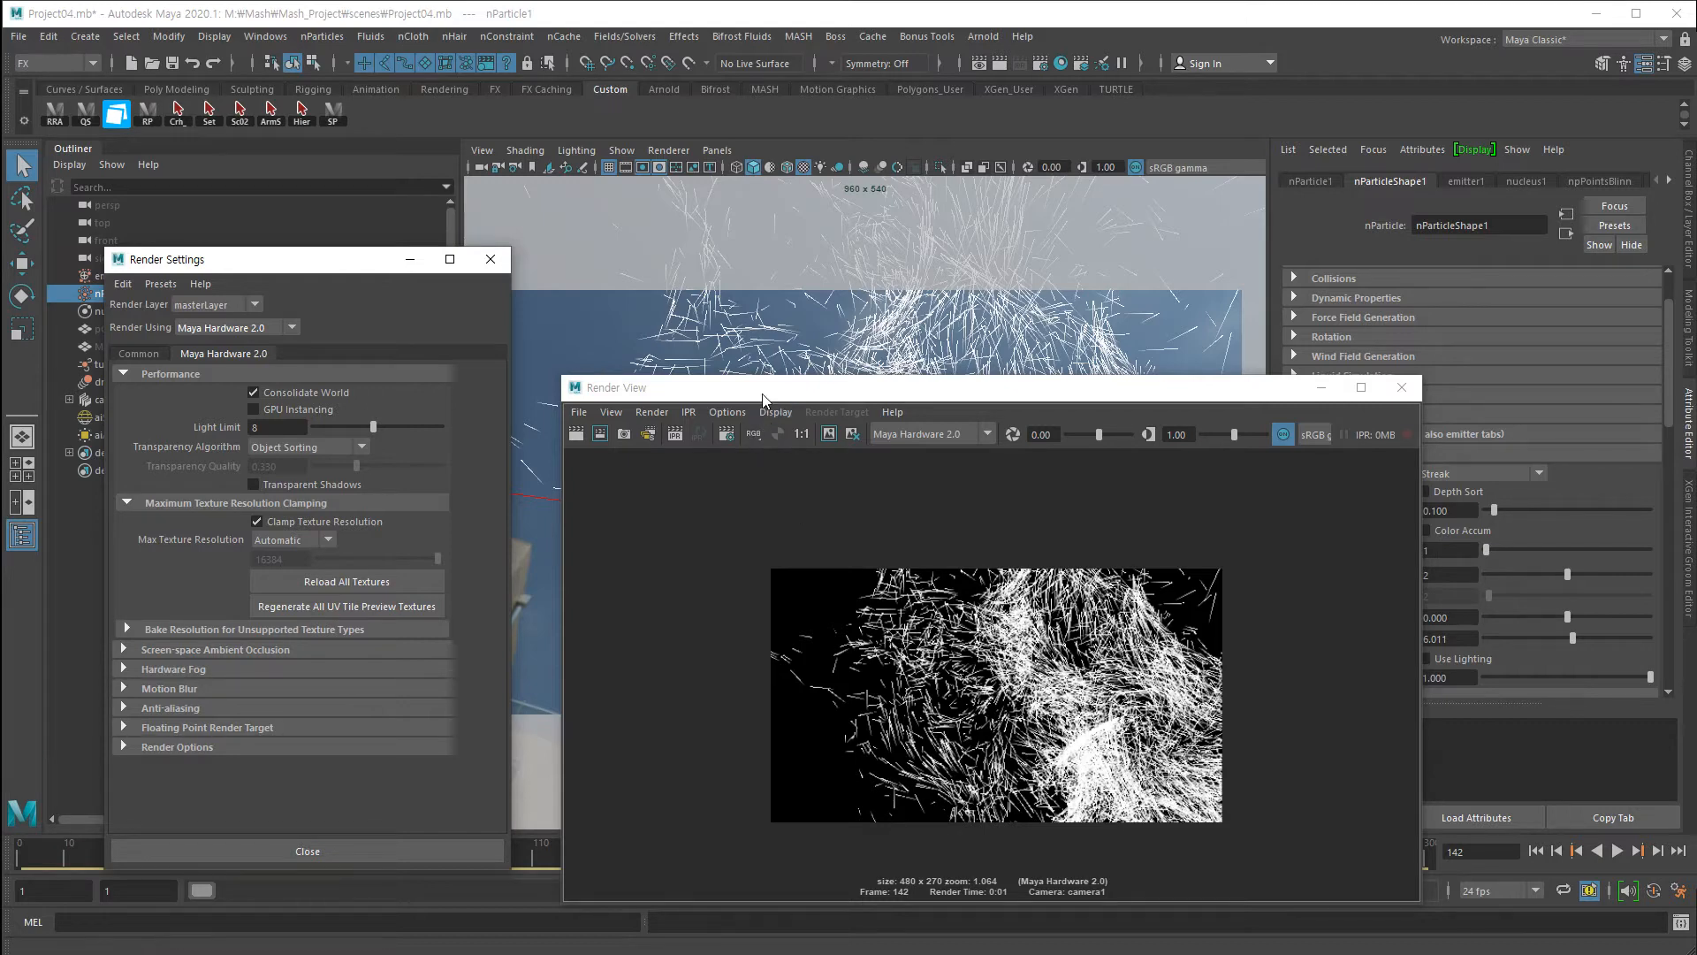
left_click_drag(763, 398, 685, 160)
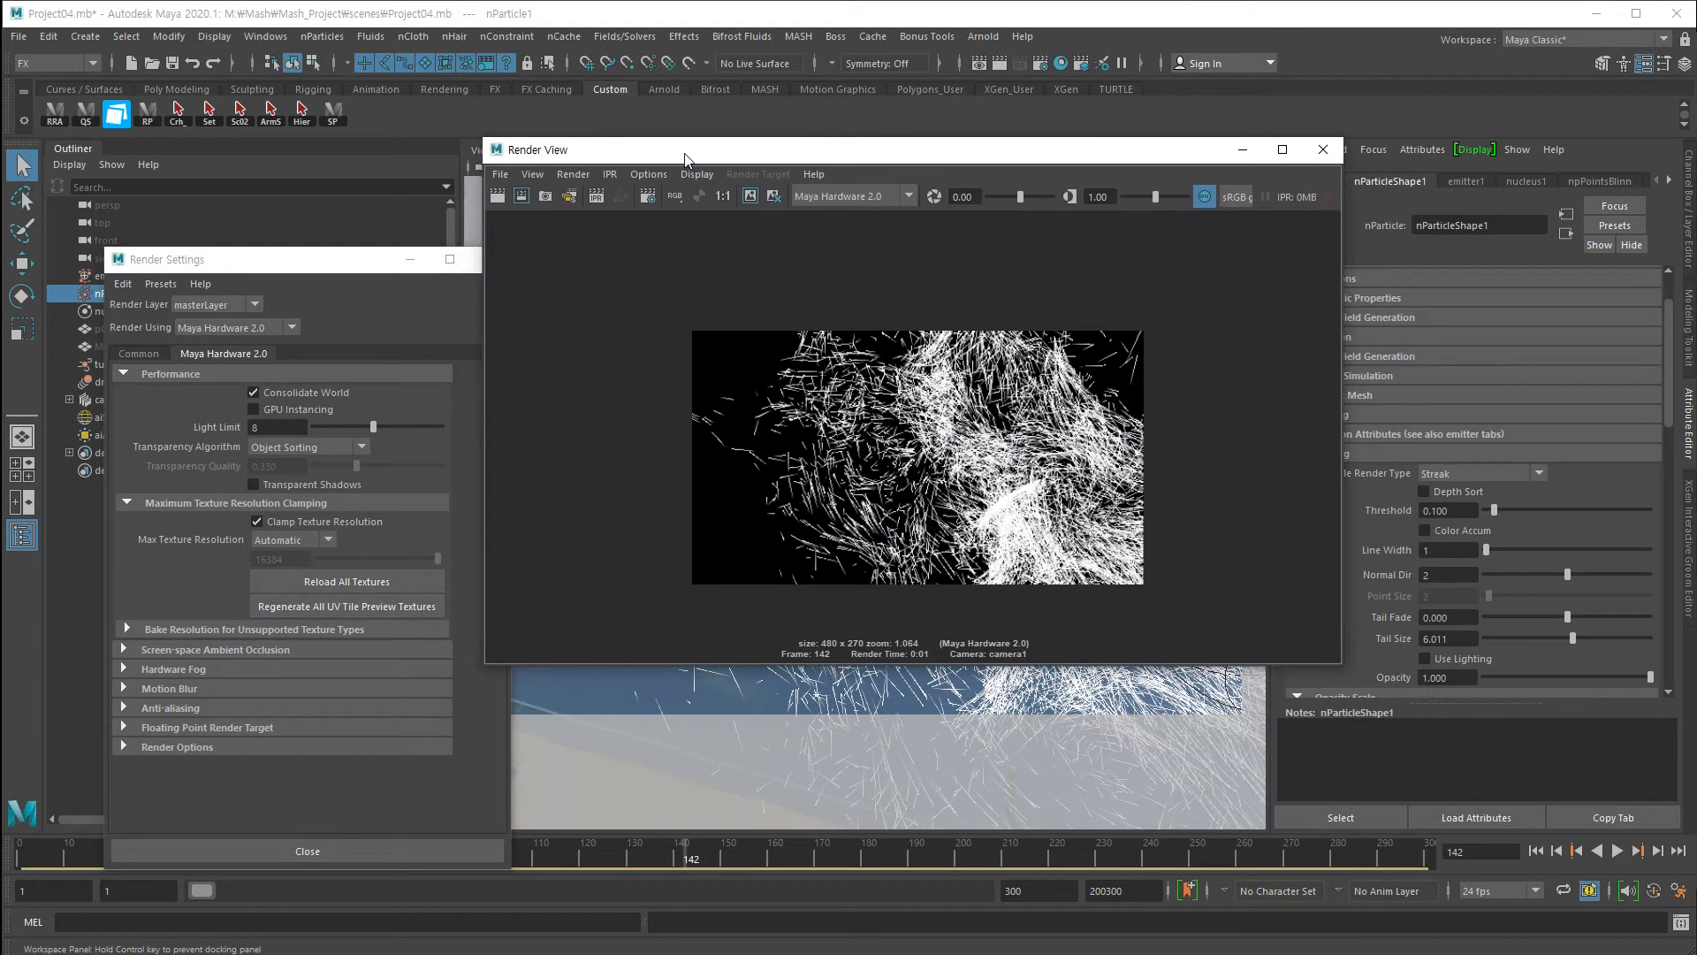
Hide aiSkyDomeLight1 and render the streak particles again from camera1.
left_click_drag(285, 275, 237, 218)
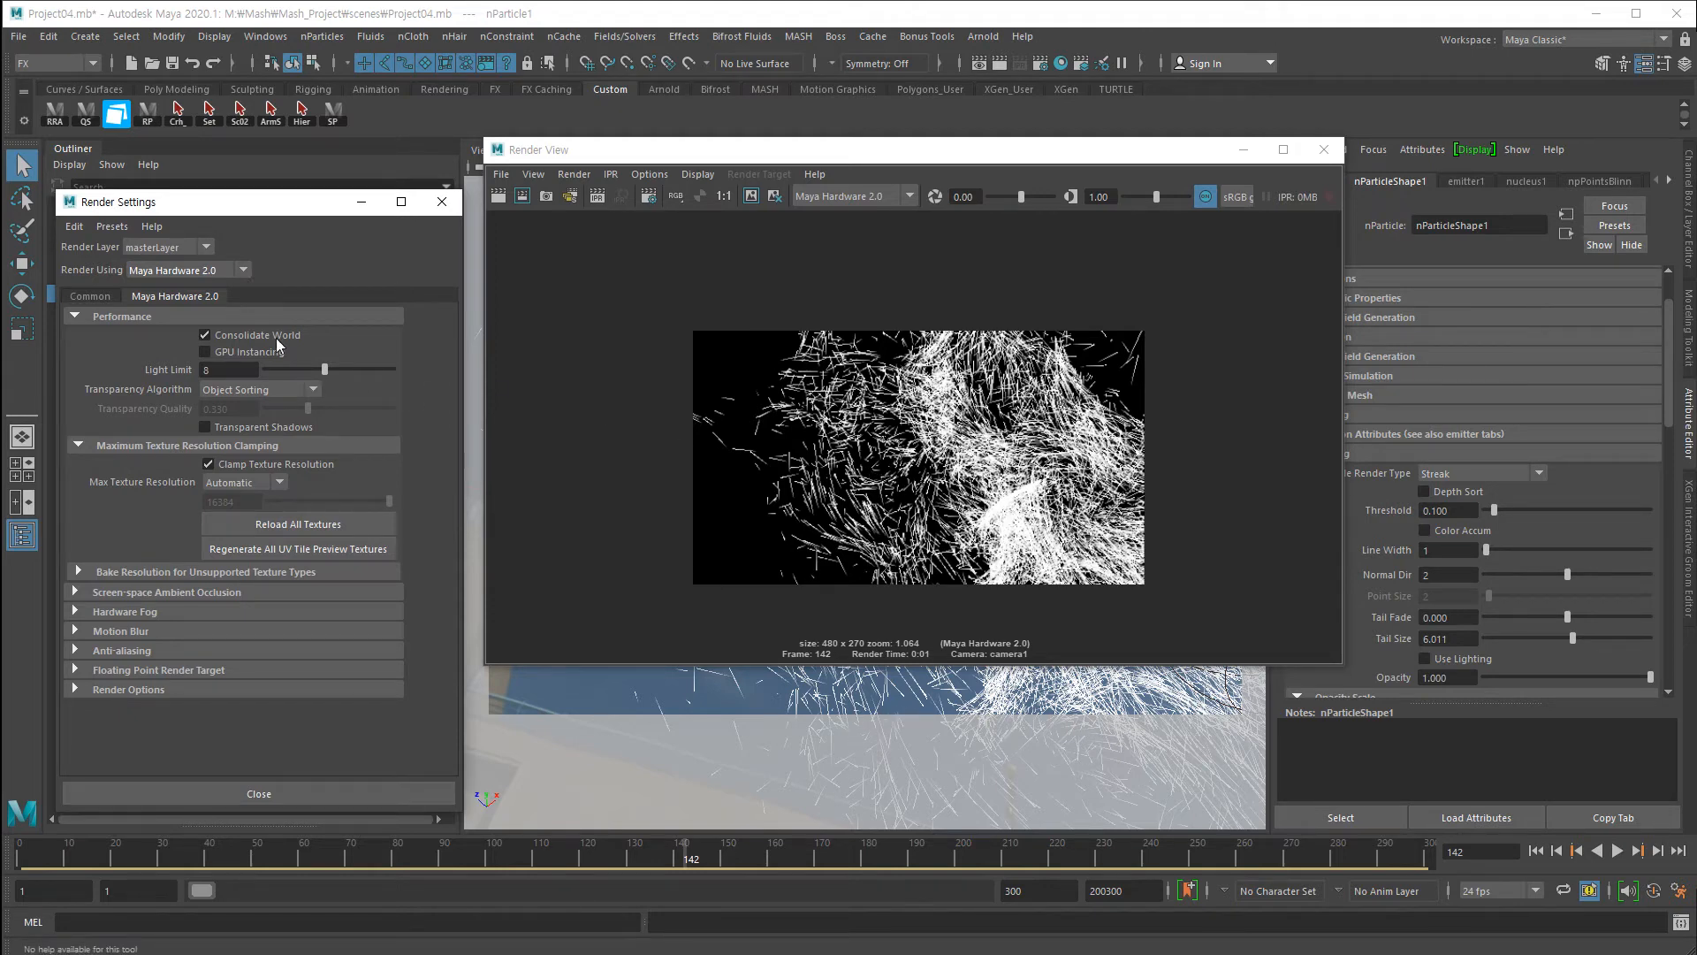
left_click_drag(197, 202, 180, 548)
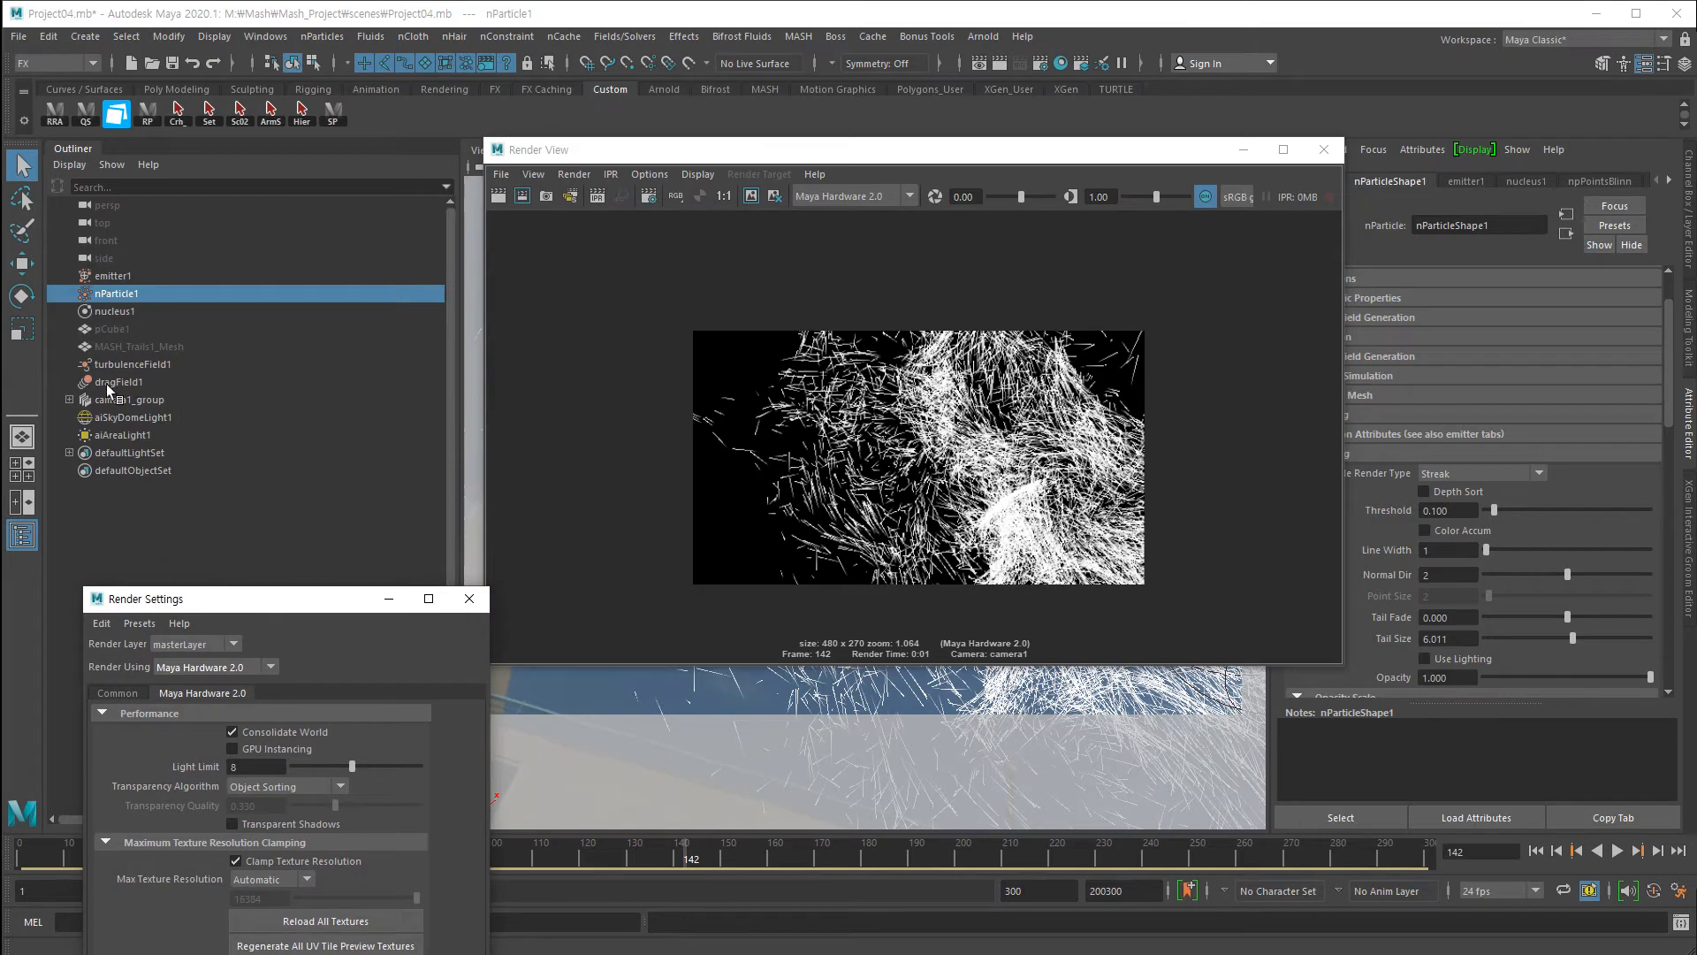
left_click(113, 419)
key("ctrl+h")
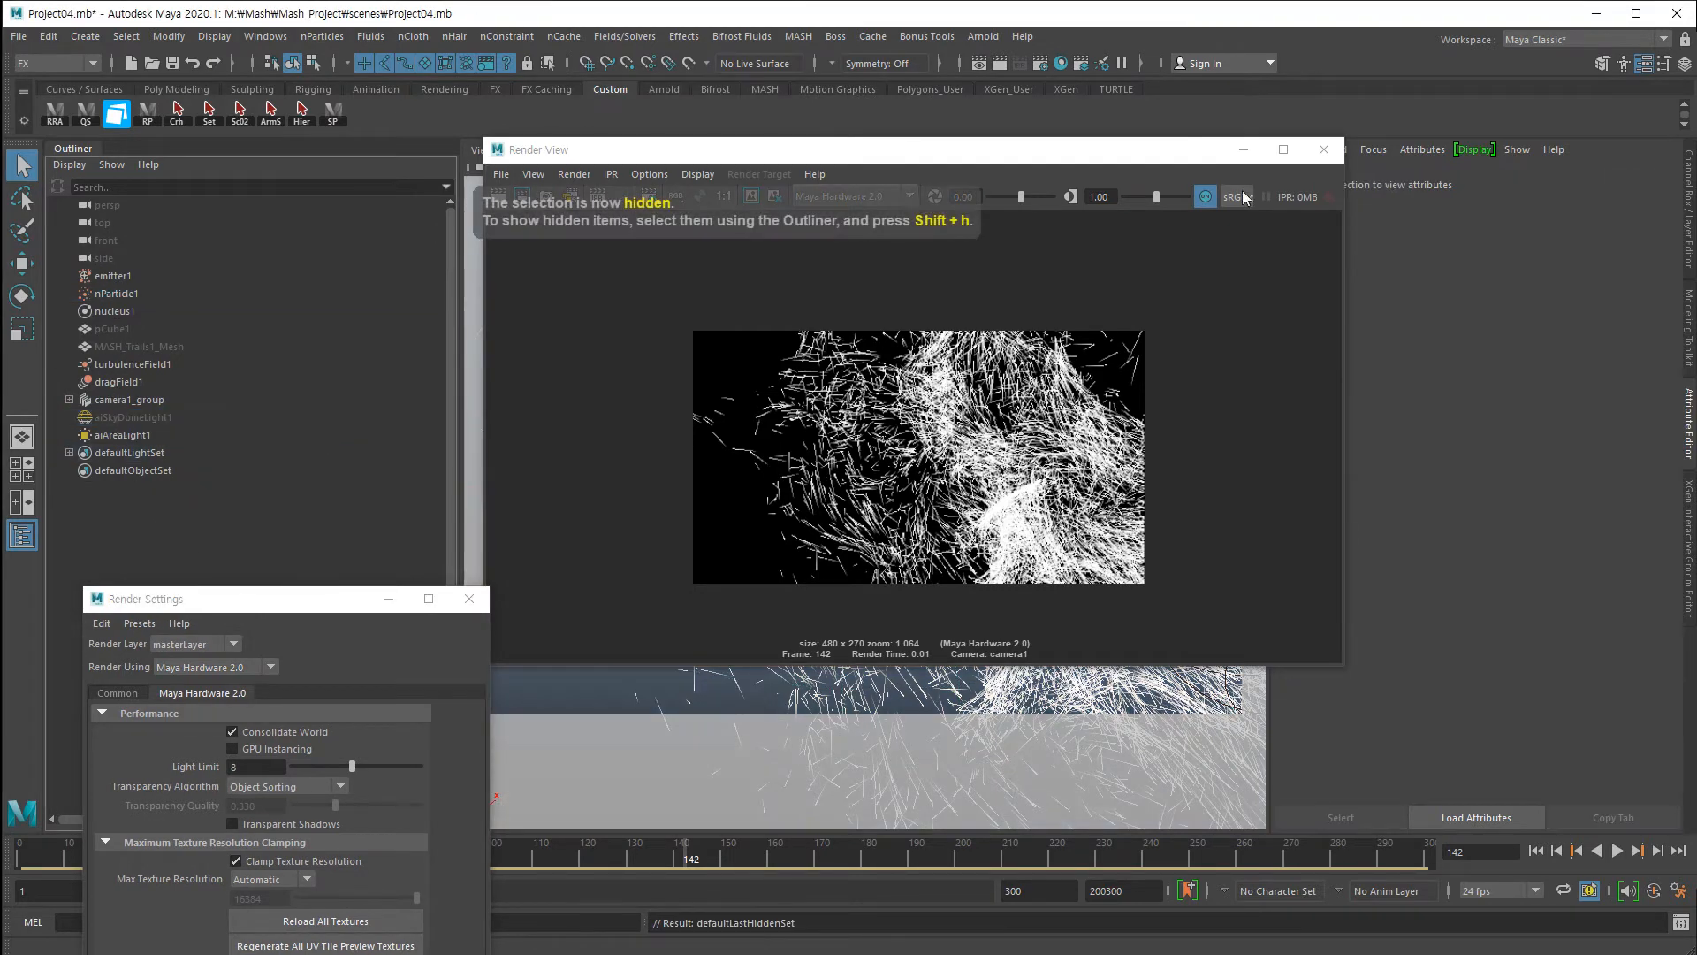
left_click(914, 175)
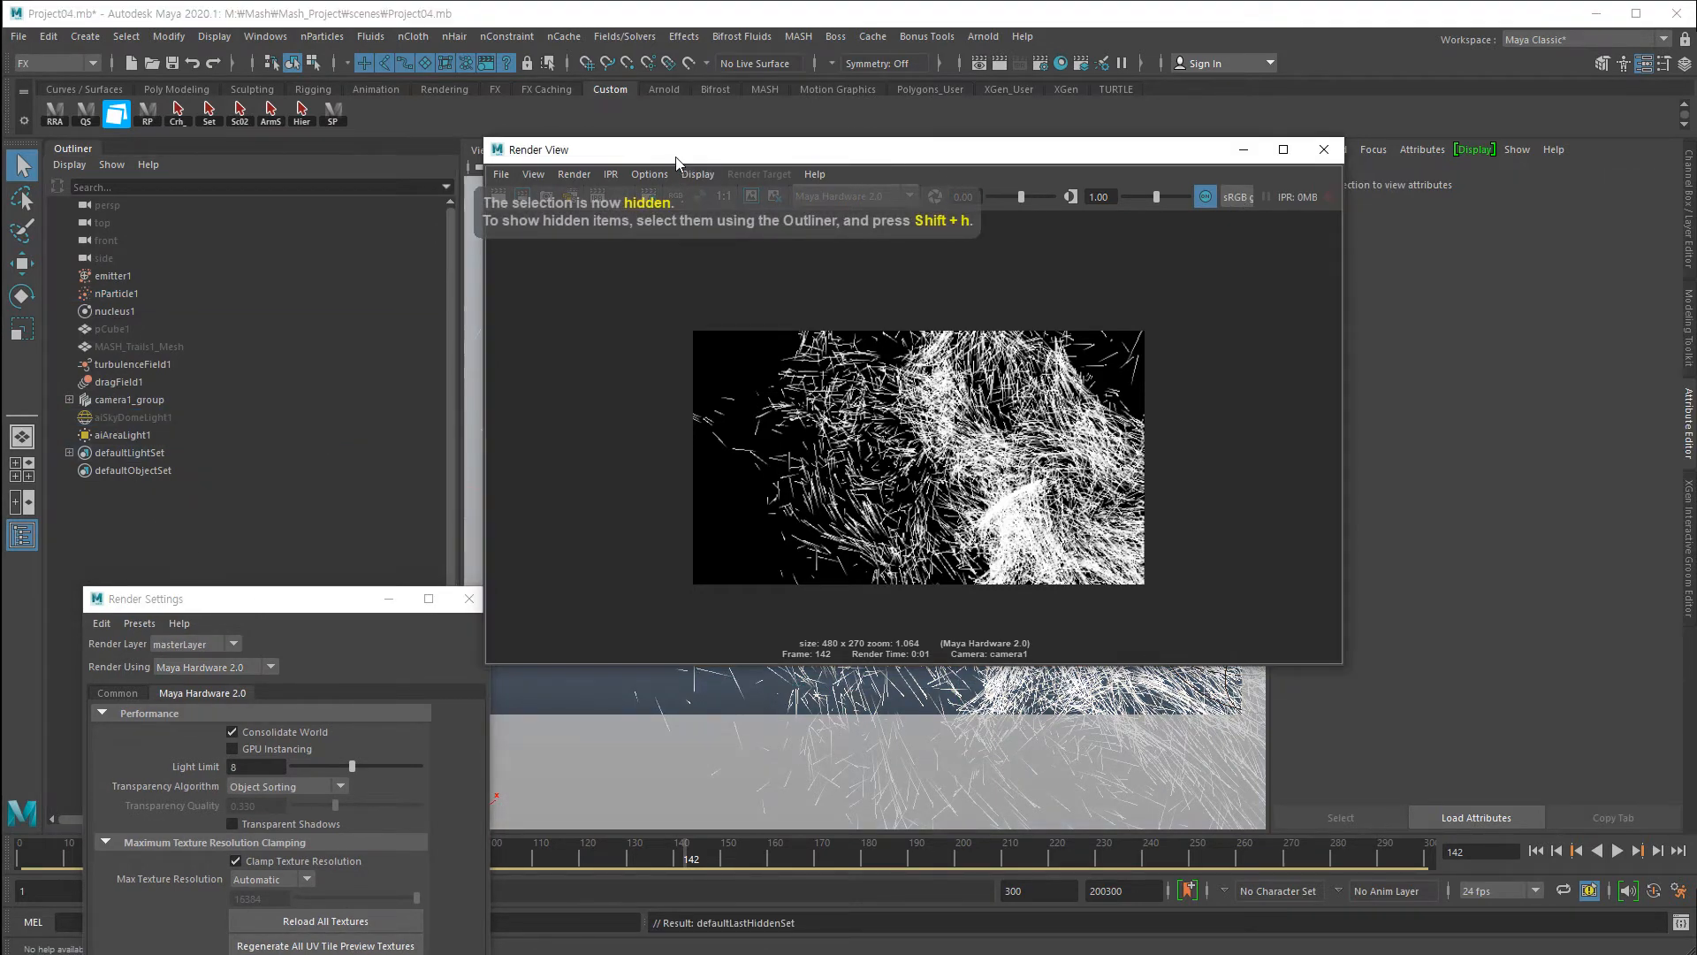
left_click_drag(676, 154, 686, 251)
left_click(511, 294)
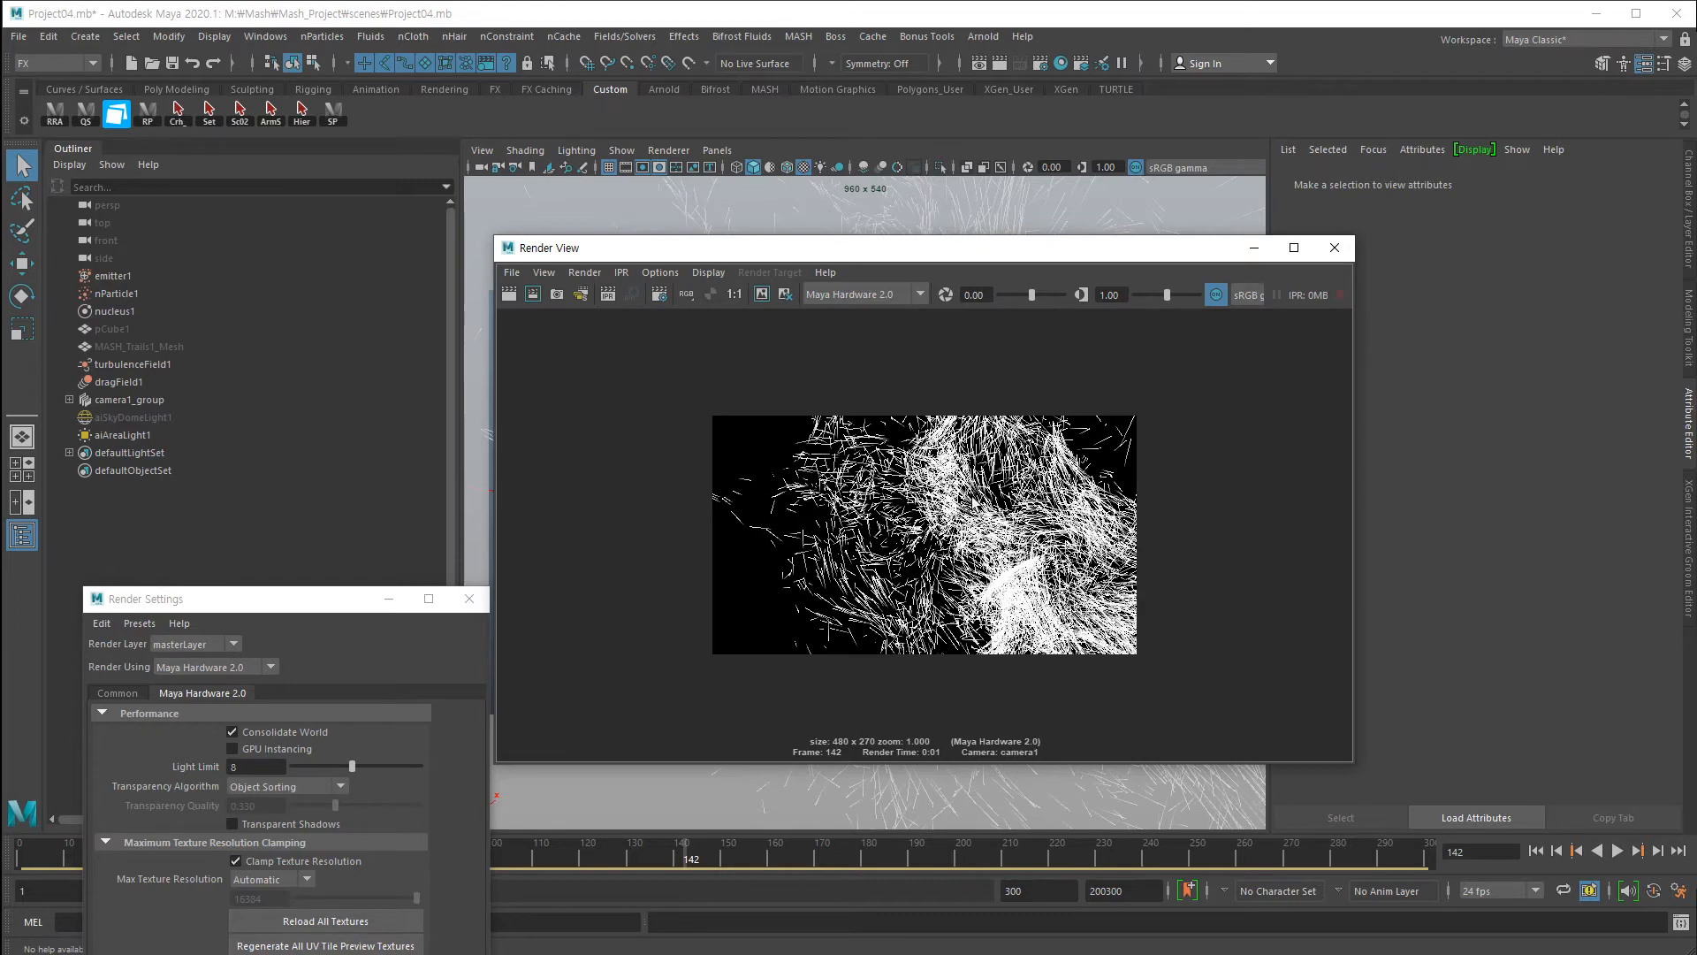
Display the alpha channel of the hardware render and review it alongside the Maya Hardware 2.0 render settings.
left_click_drag(292, 610, 305, 375)
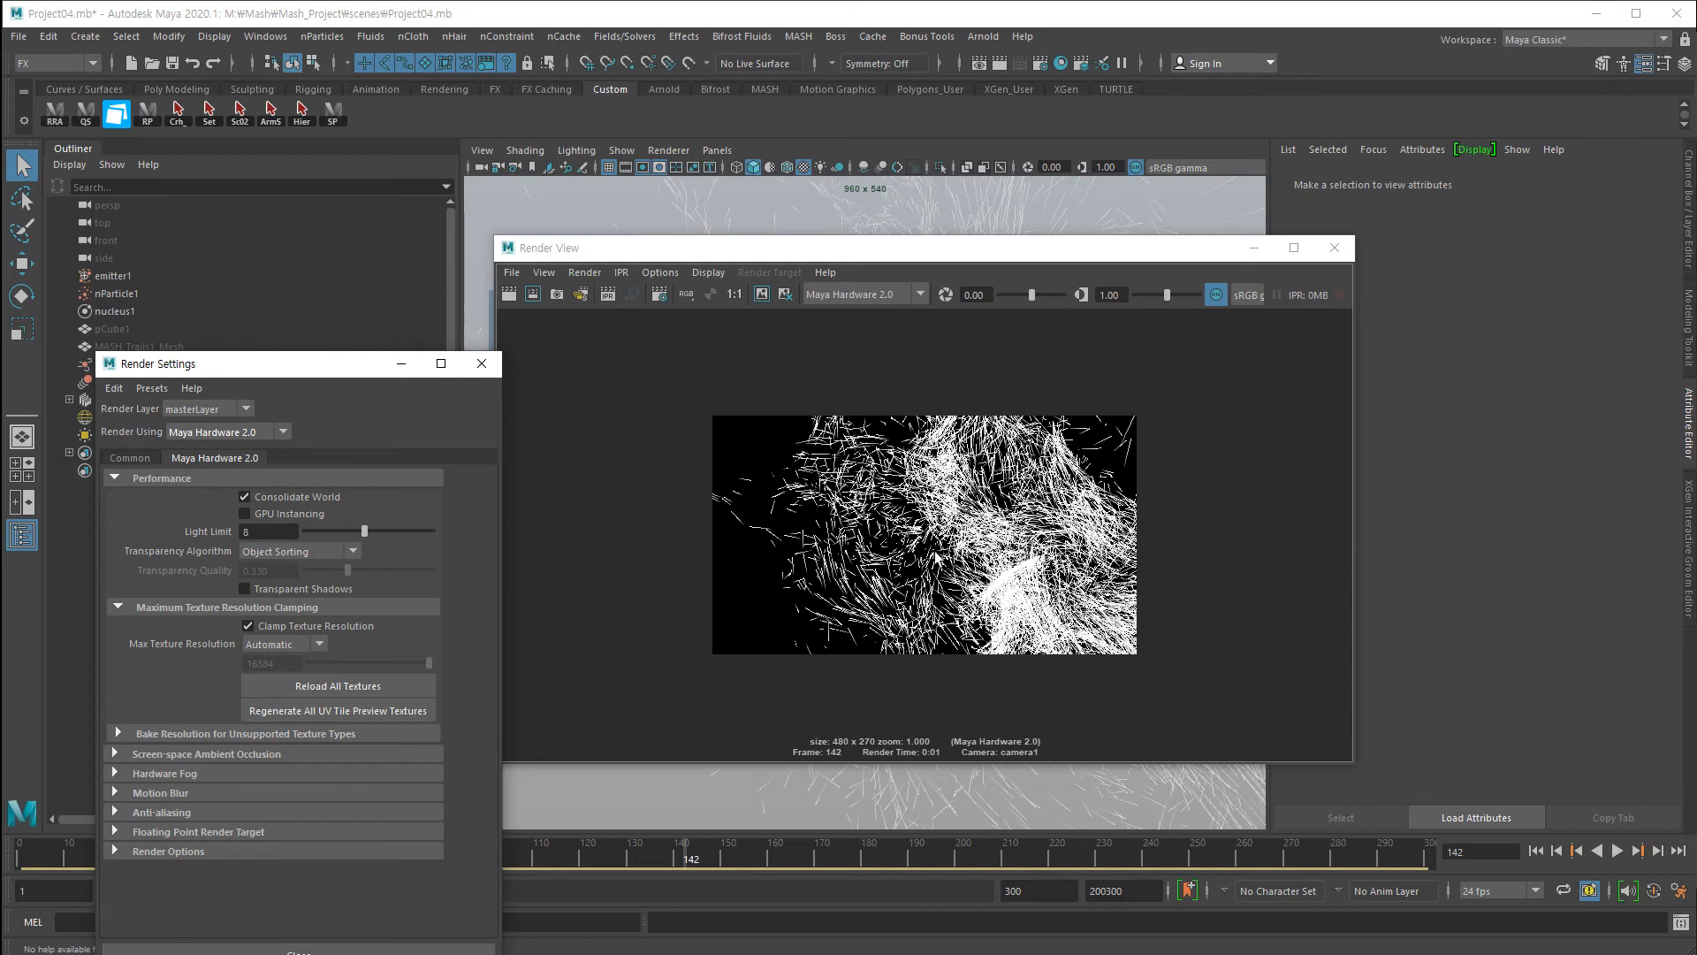
left_click(711, 295)
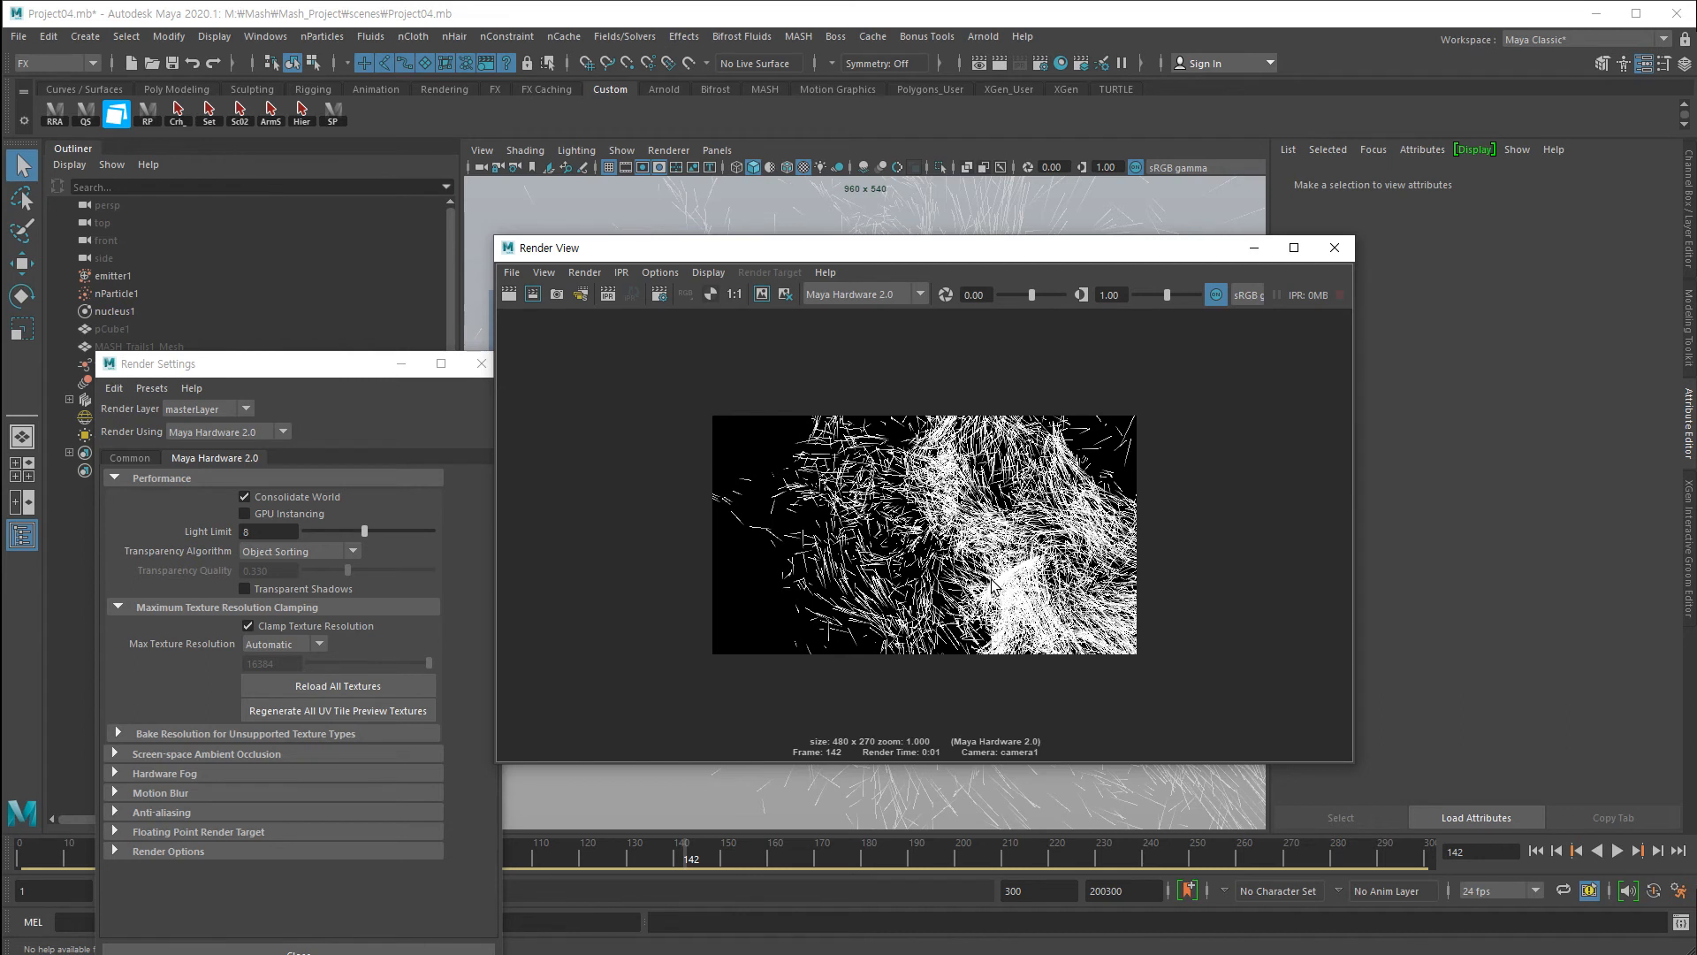
left_click_drag(289, 374, 281, 237)
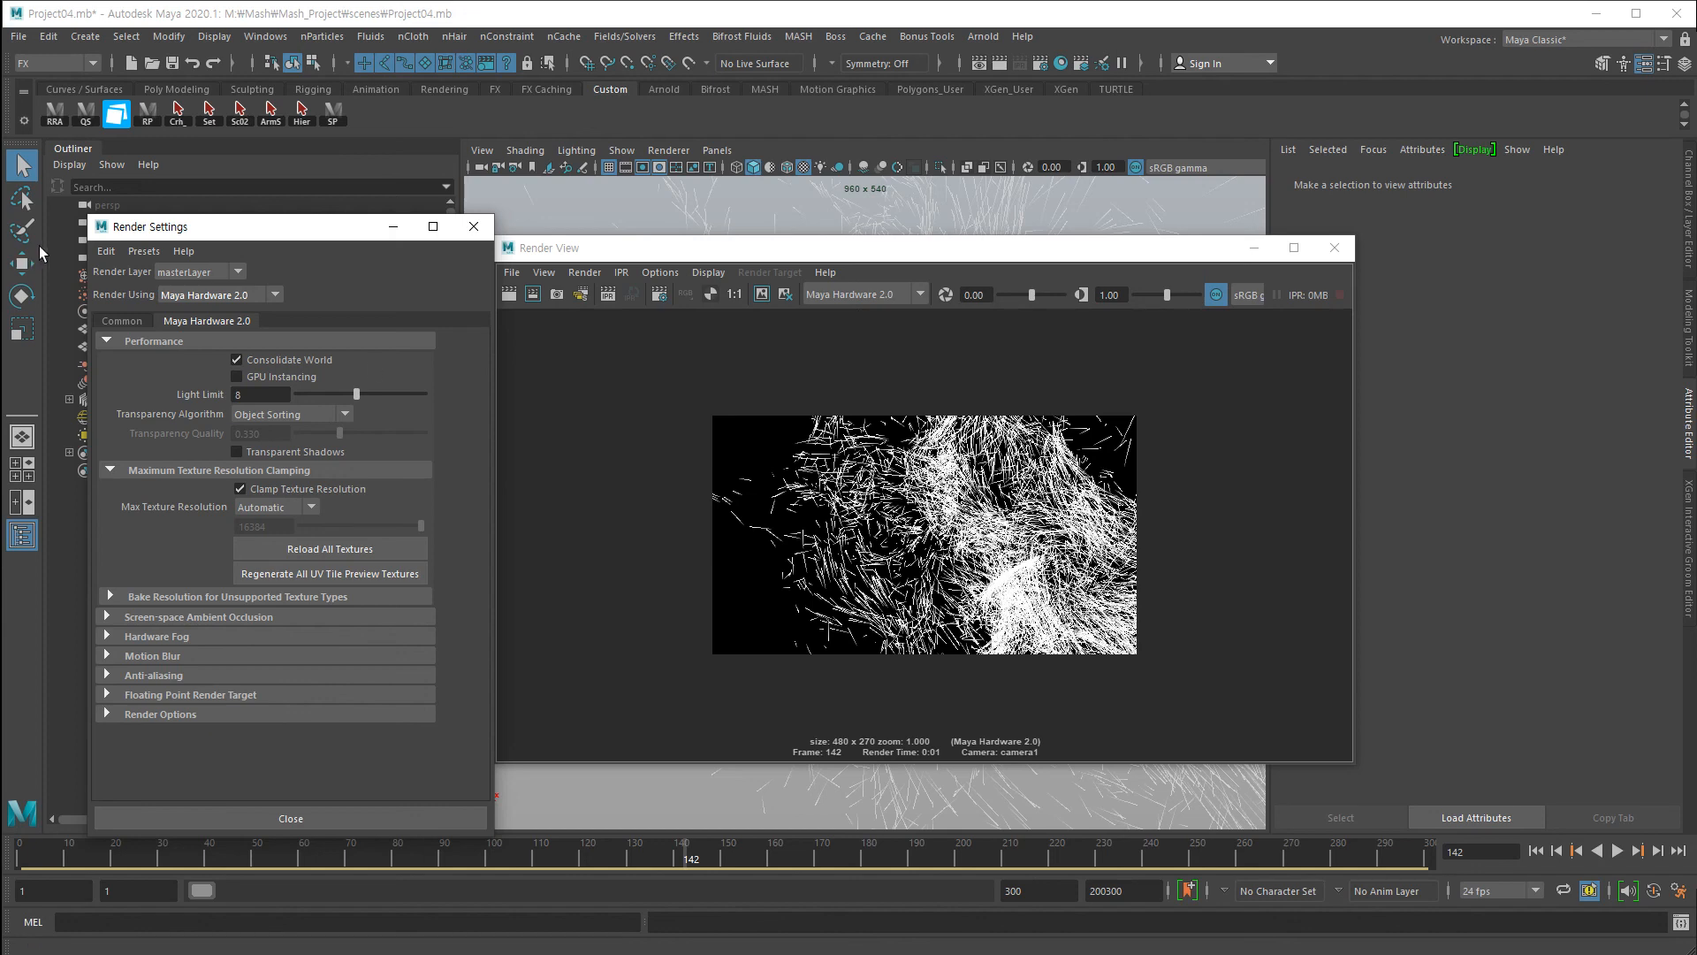
left_click_drag(177, 229, 310, 320)
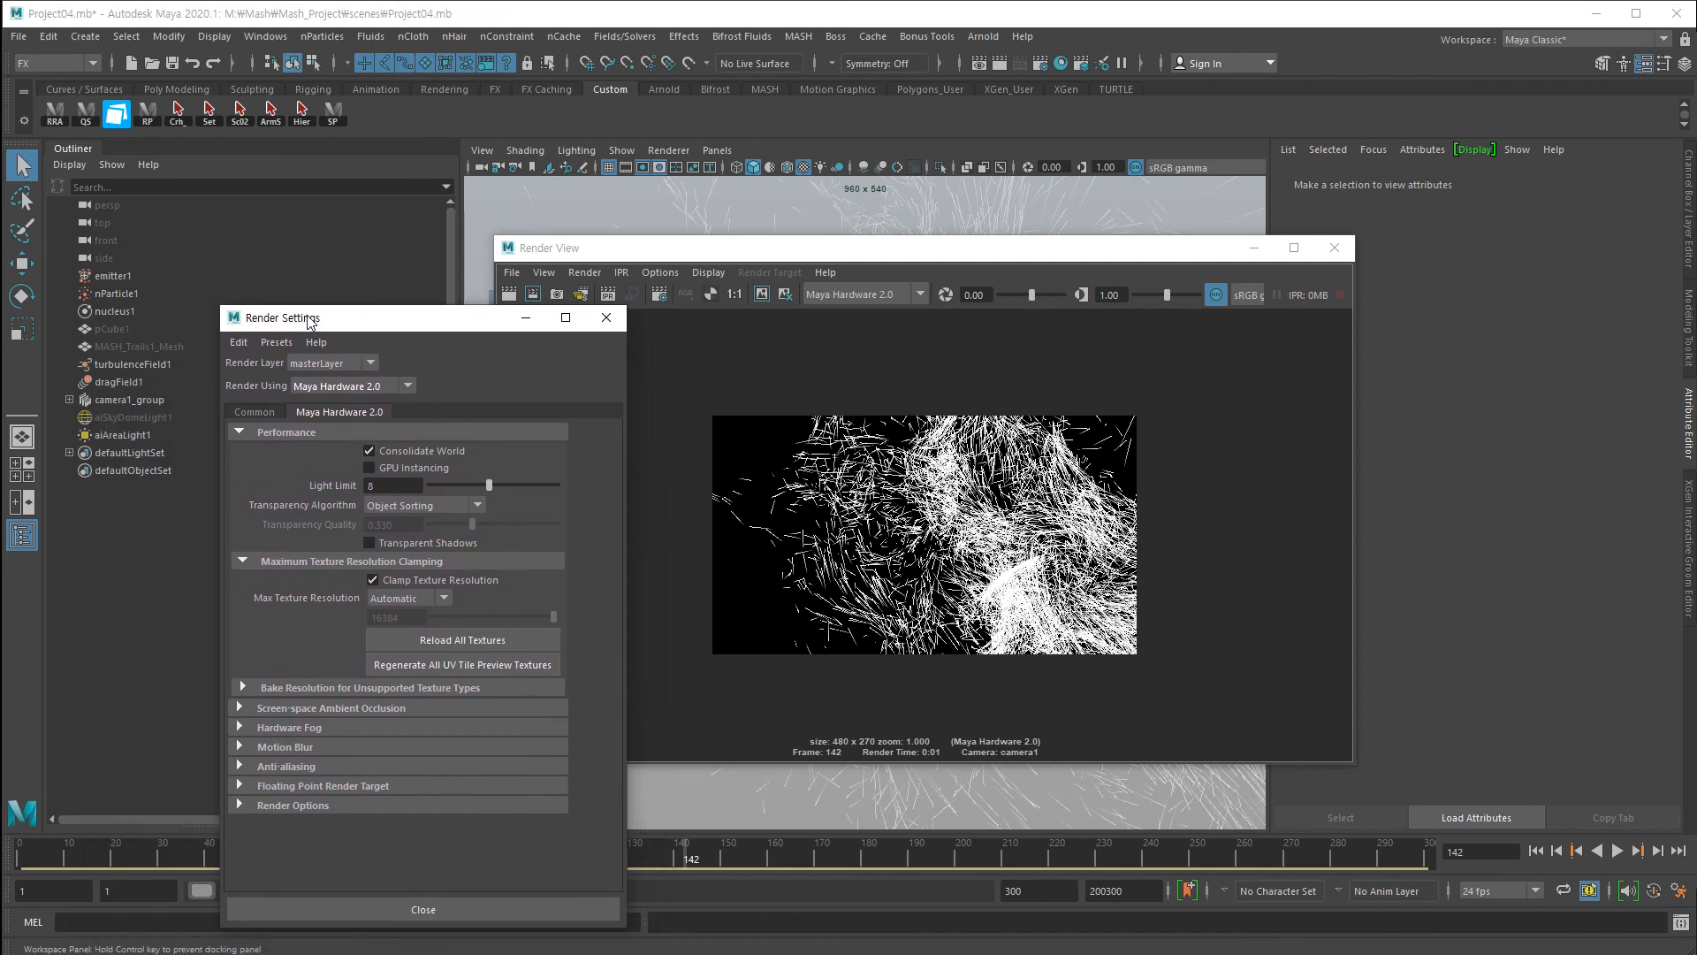